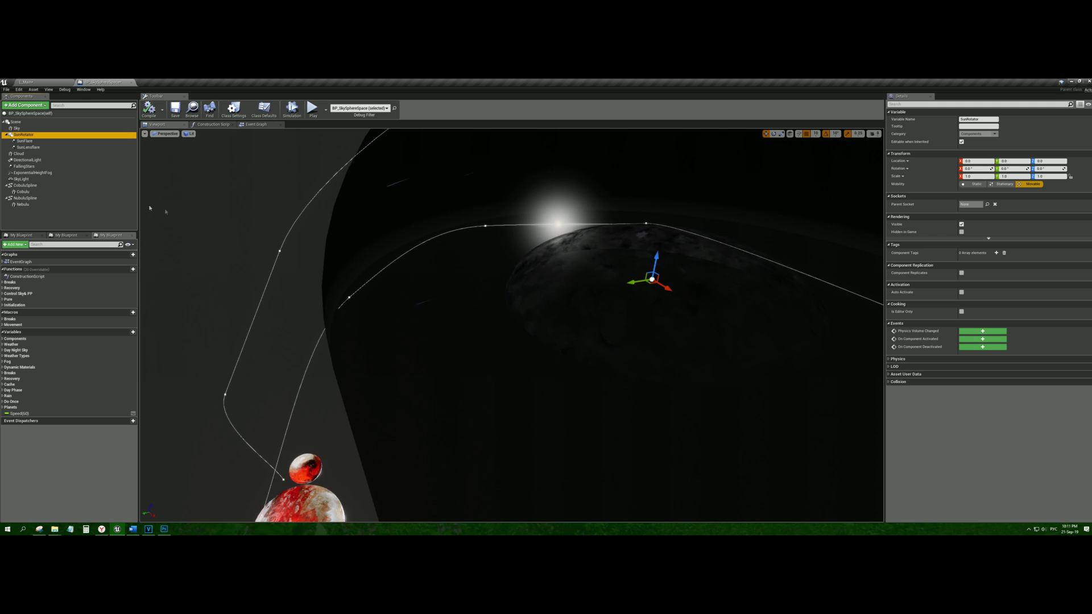
Examine the sky sphere blueprint's sun, cloud, directional light, falling stars, fog, sky light and CobuluSpline components and their settings
click(29, 141)
click(41, 148)
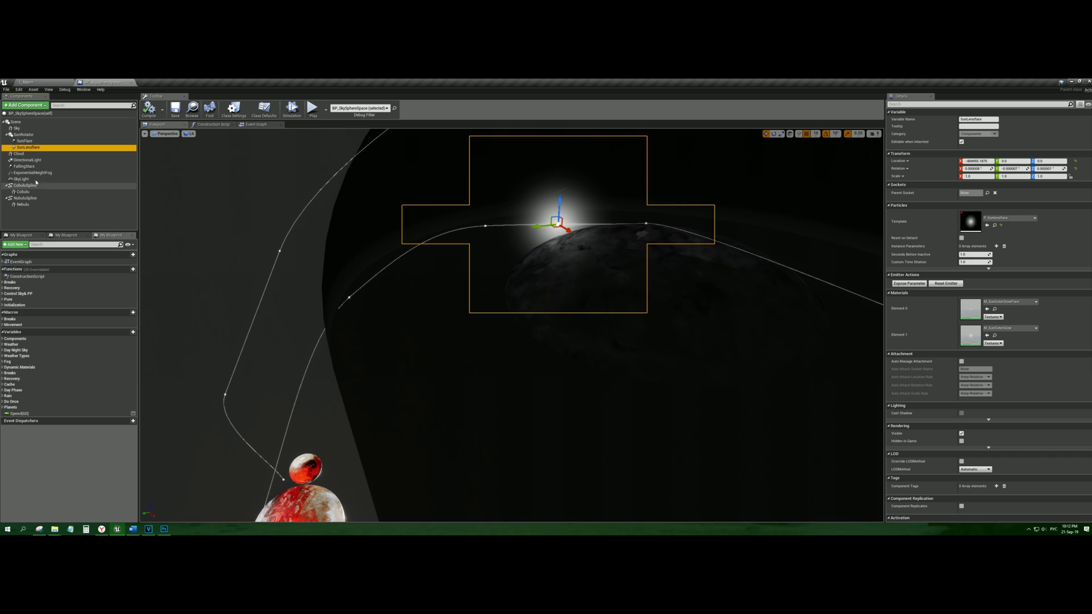
click(33, 154)
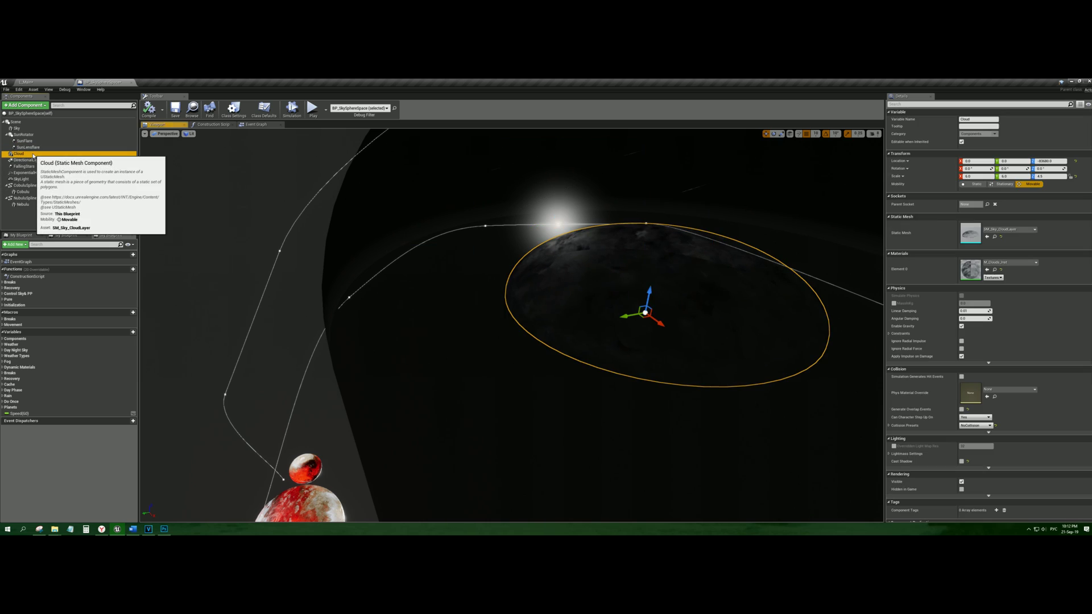
drag(472, 226, 512, 236)
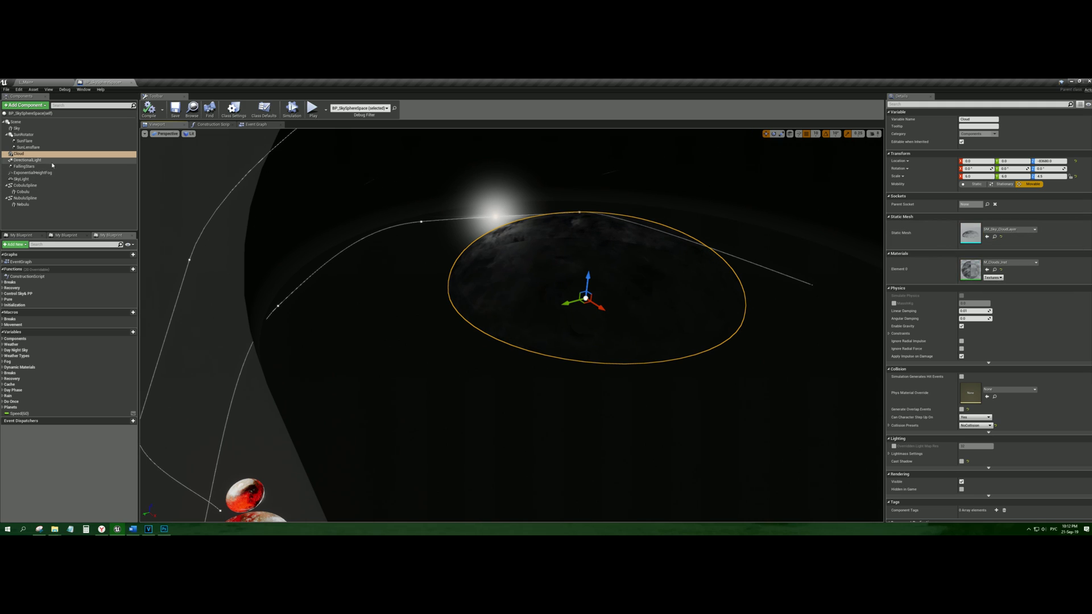
click(56, 163)
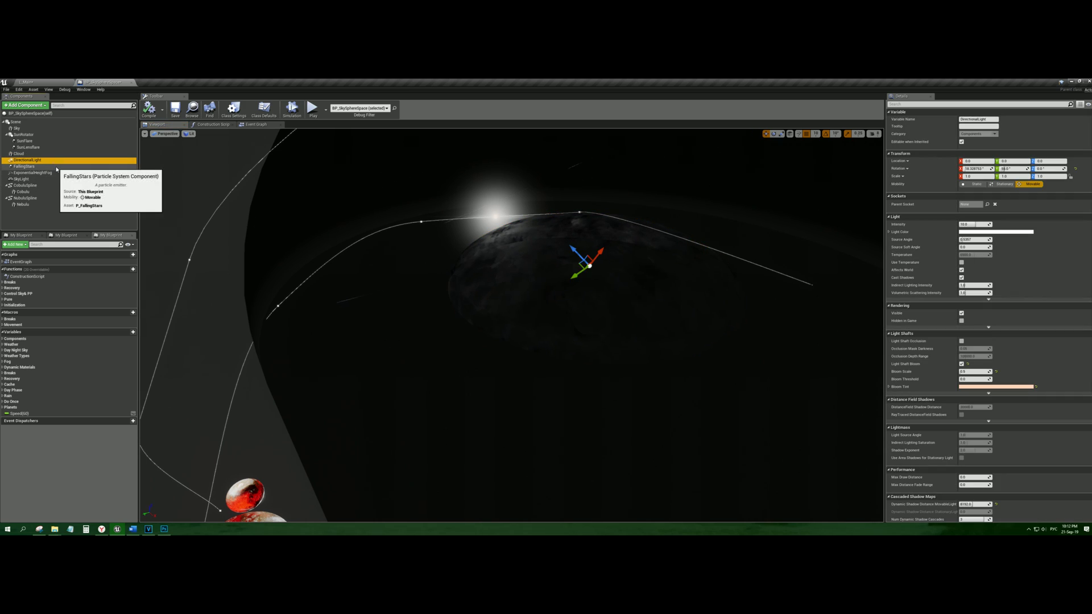
click(56, 166)
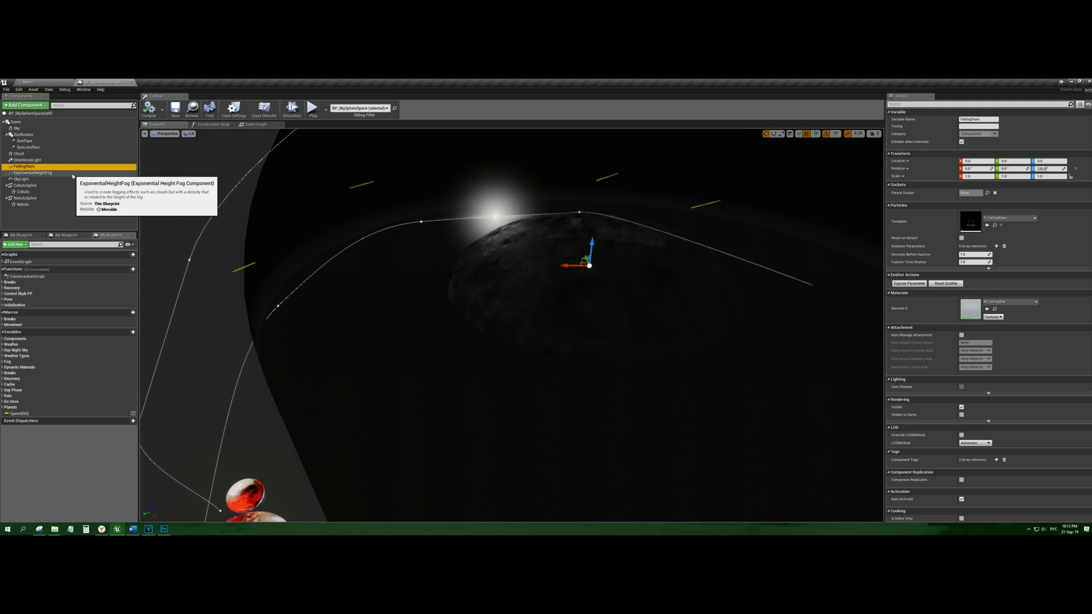
click(71, 173)
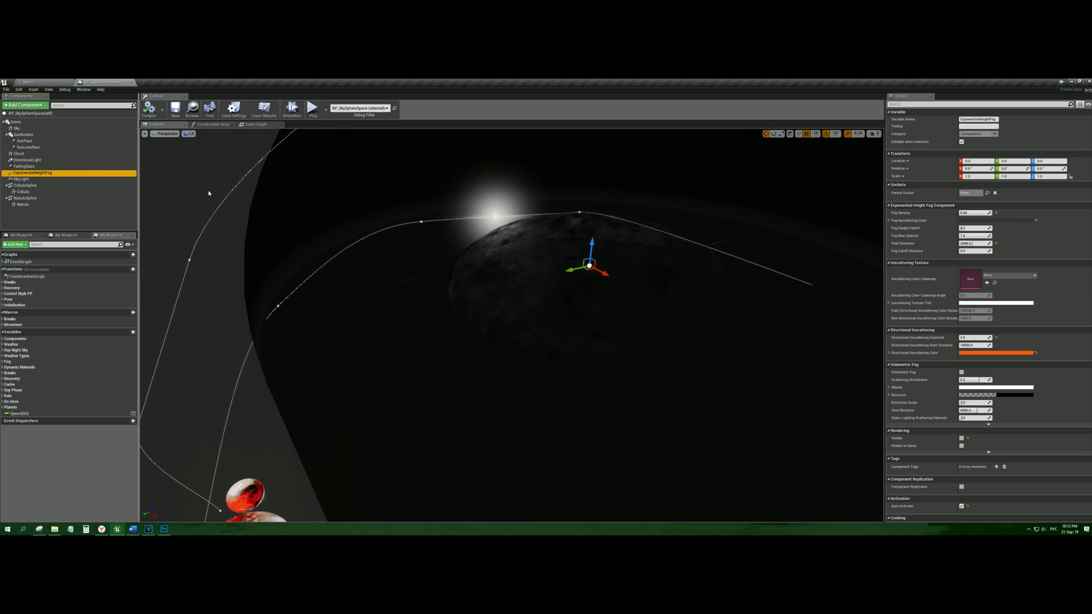
click(40, 180)
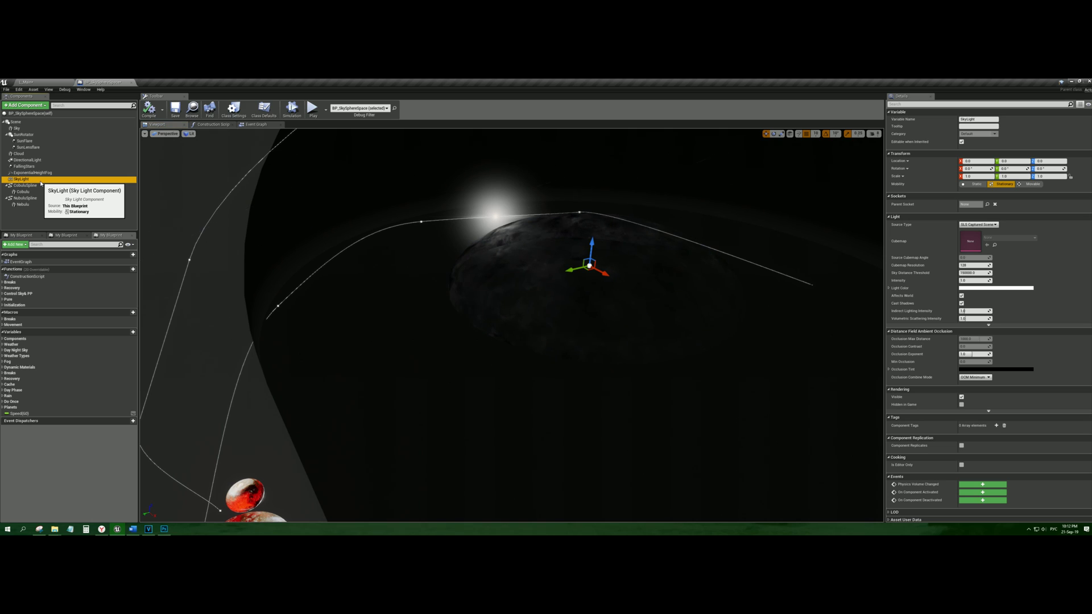
click(40, 186)
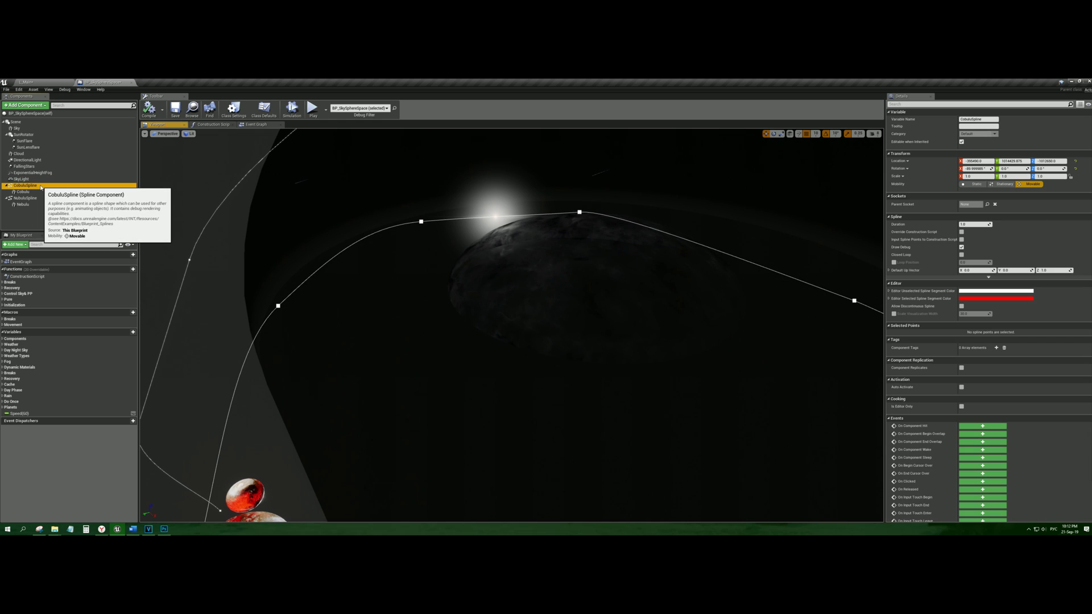
mouse_move(175, 211)
right_down()
mouse_move(142, 267)
mouse_move(319, 174)
mouse_move(424, 221)
mouse_move(174, 210)
right_up()
click(34, 193)
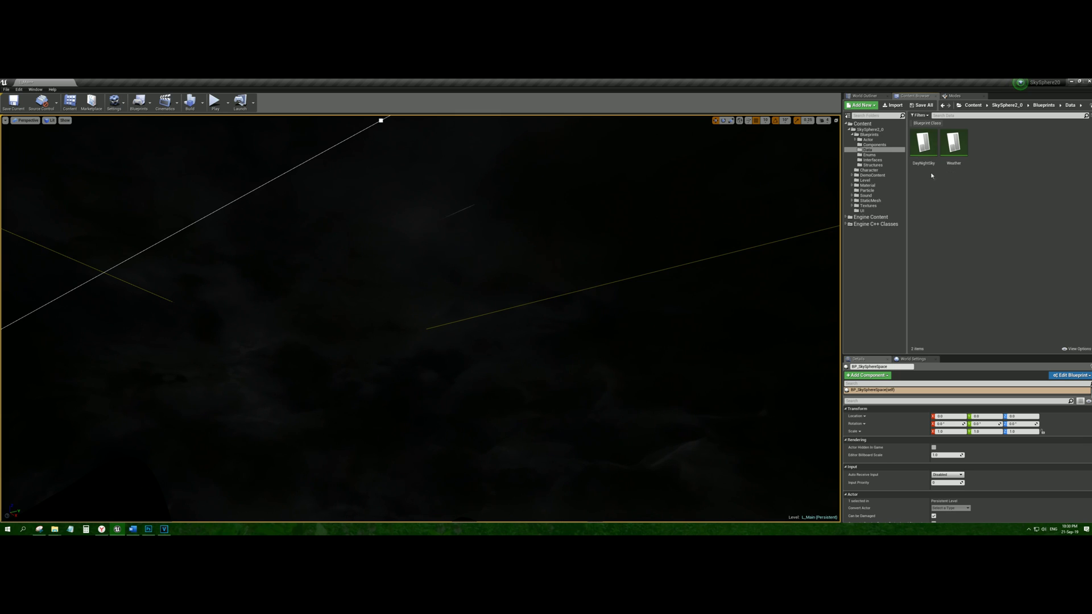
Locate the DayNightSky and Weather data tables, open DayNightSky to view its rows, and return to the level
click(926, 159)
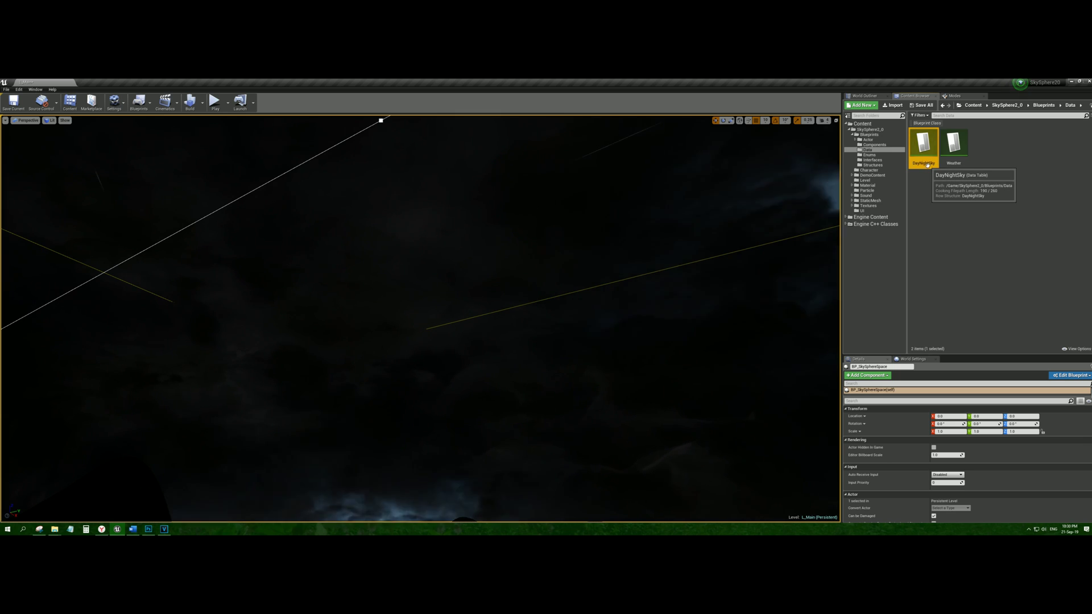
key(Right)
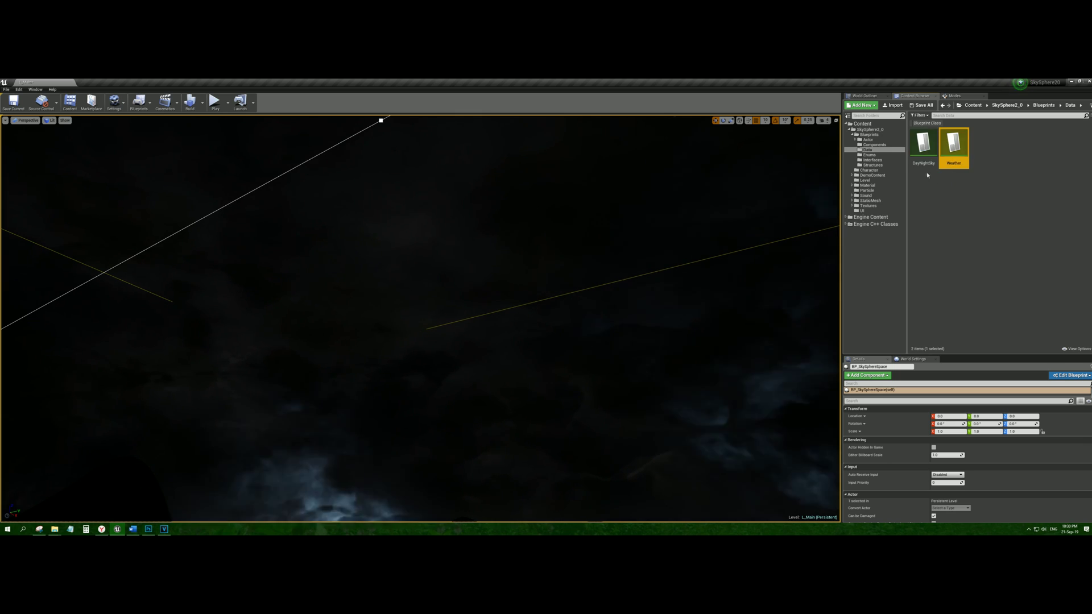
key(Left)
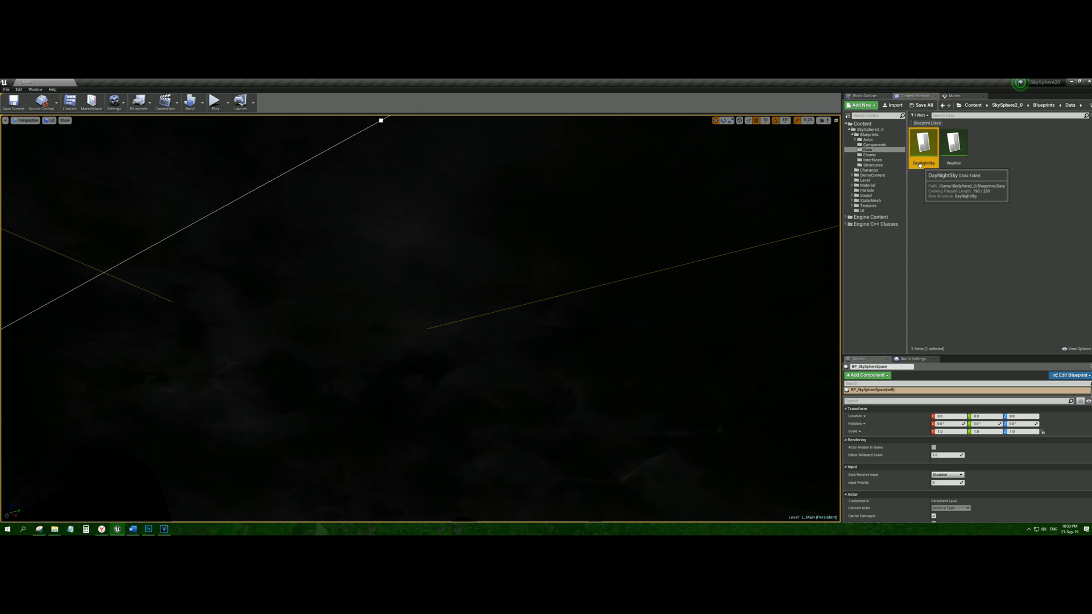
click(947, 163)
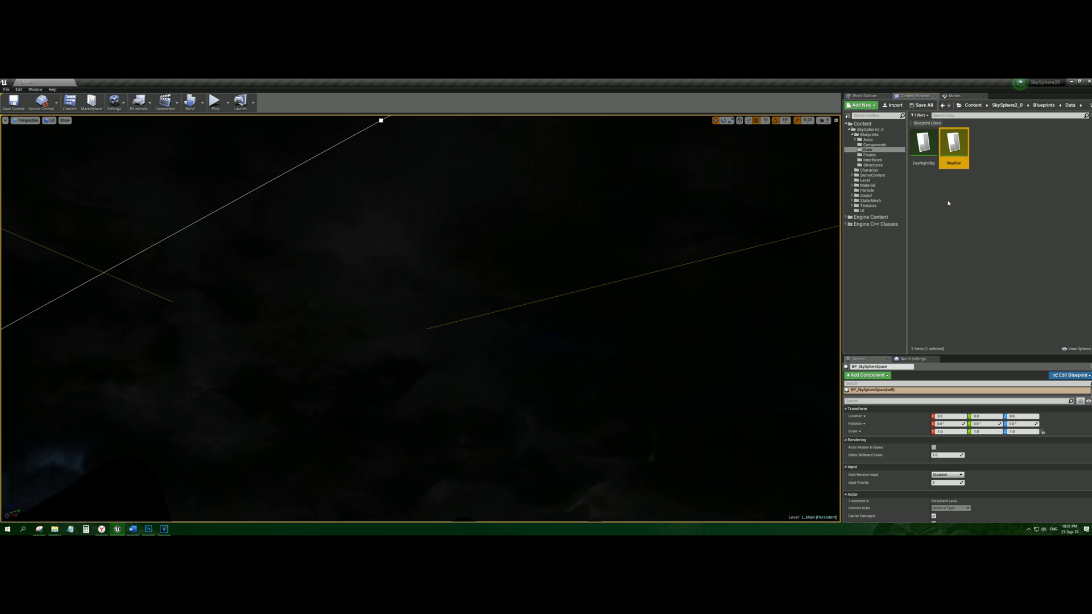
double_click(928, 164)
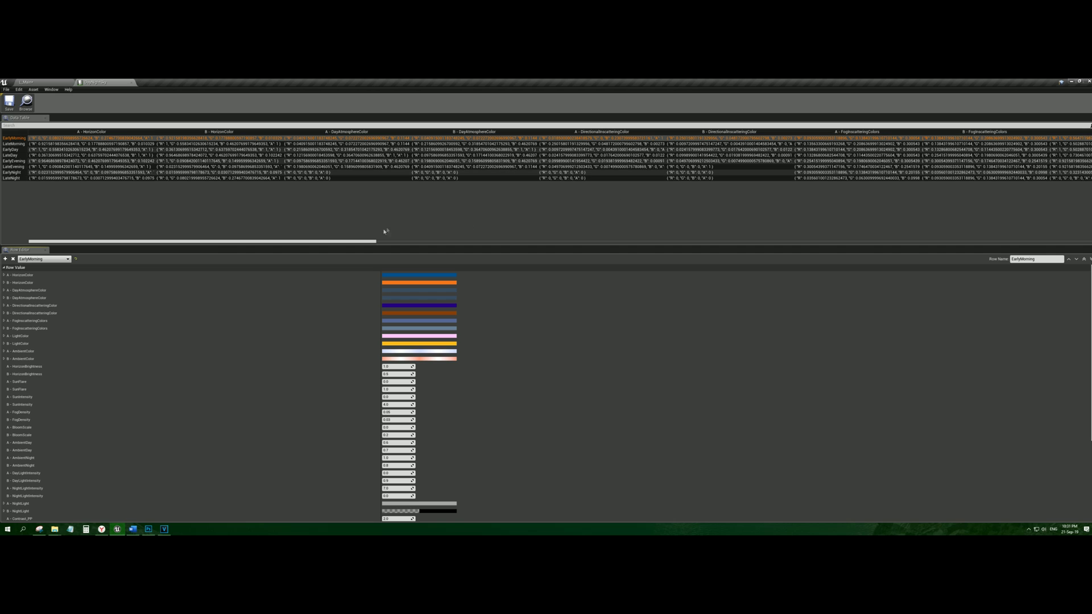
mouse_move(361, 241)
mouse_down()
mouse_move(479, 245)
mouse_move(342, 243)
mouse_up()
click(66, 82)
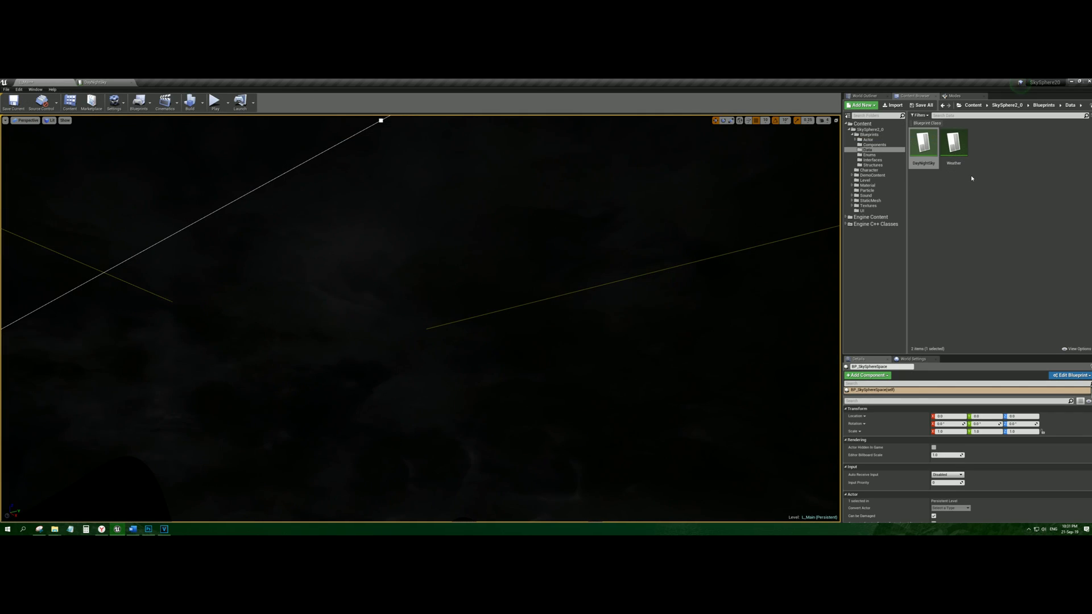
Open the Weather data table and review all parameters of its Rainy row
double_click(954, 143)
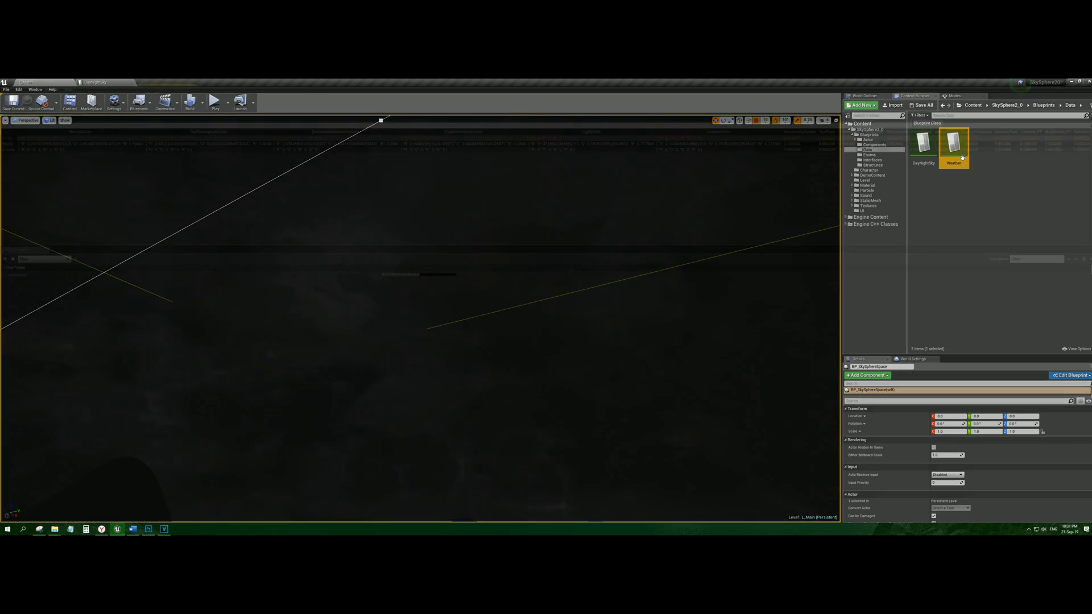
drag(262, 241, 159, 238)
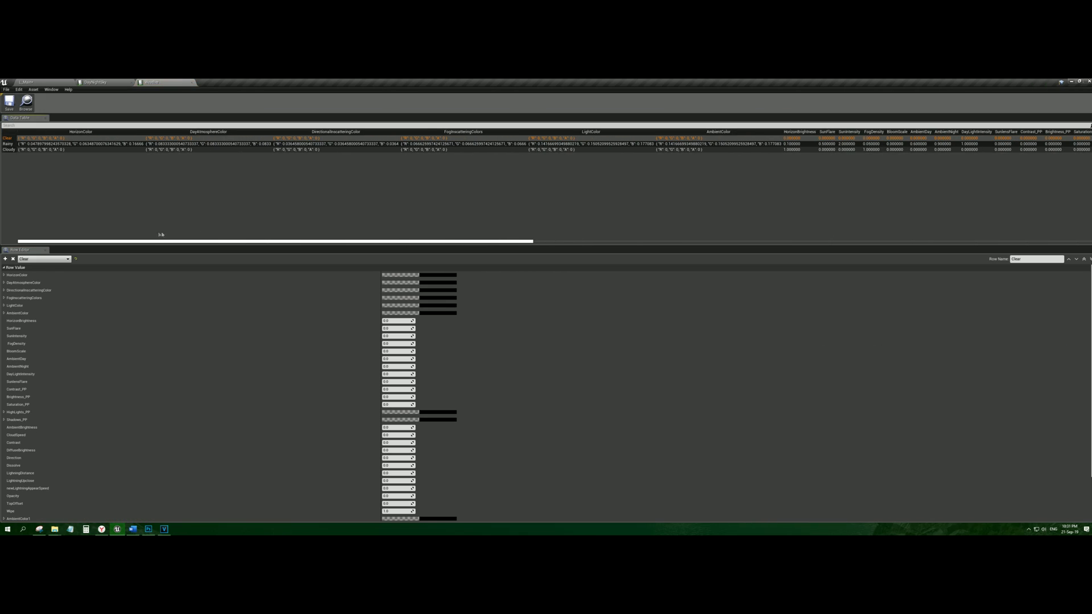
click(11, 144)
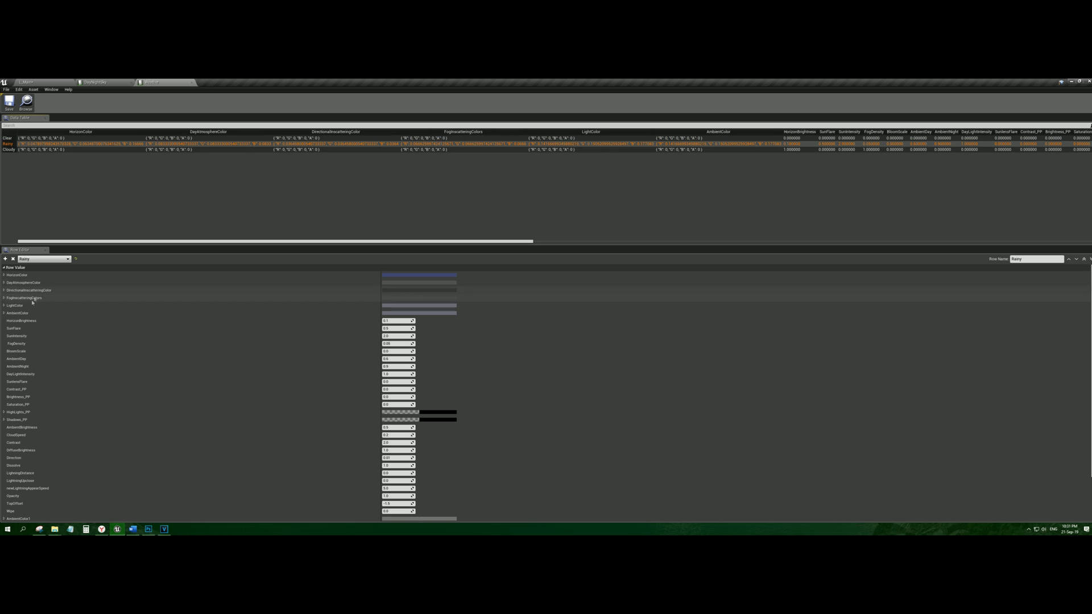
scroll(546, 392, down, 3)
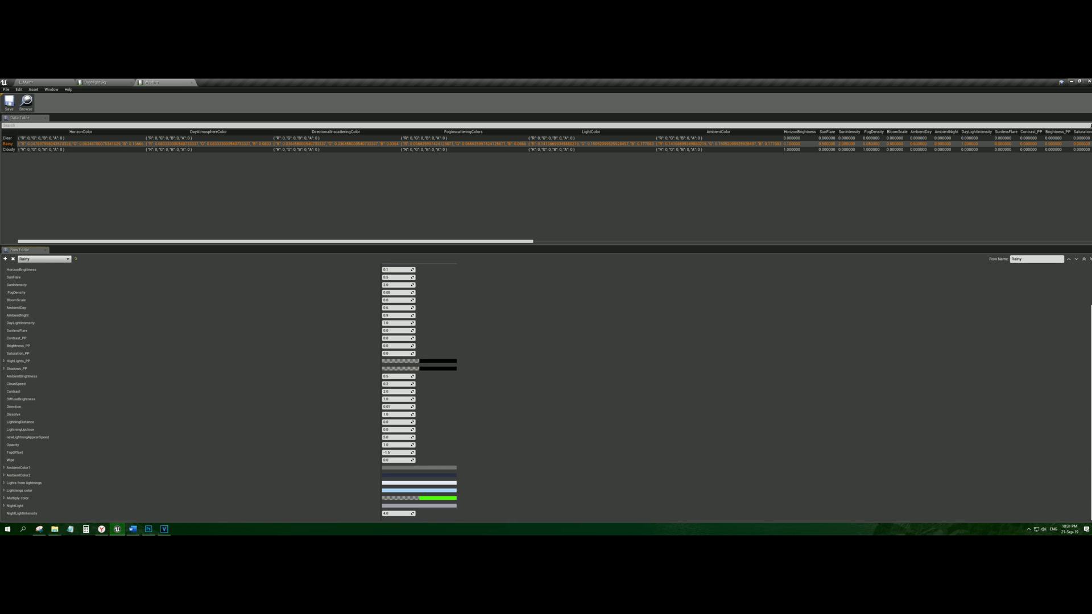
click(44, 82)
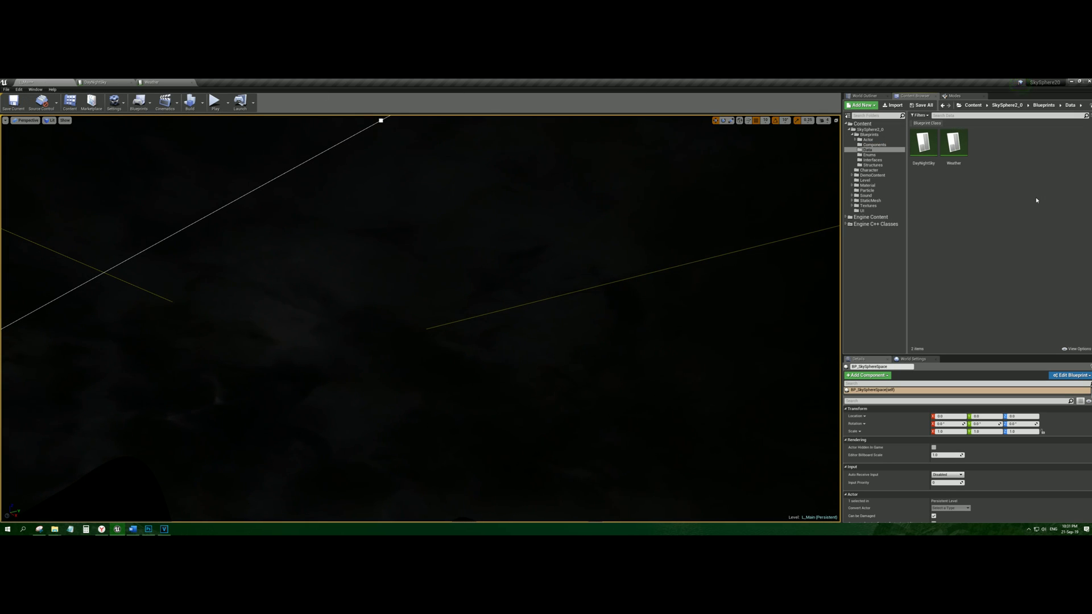
click(151, 82)
scroll(321, 370, up, 3)
scroll(322, 370, down, 3)
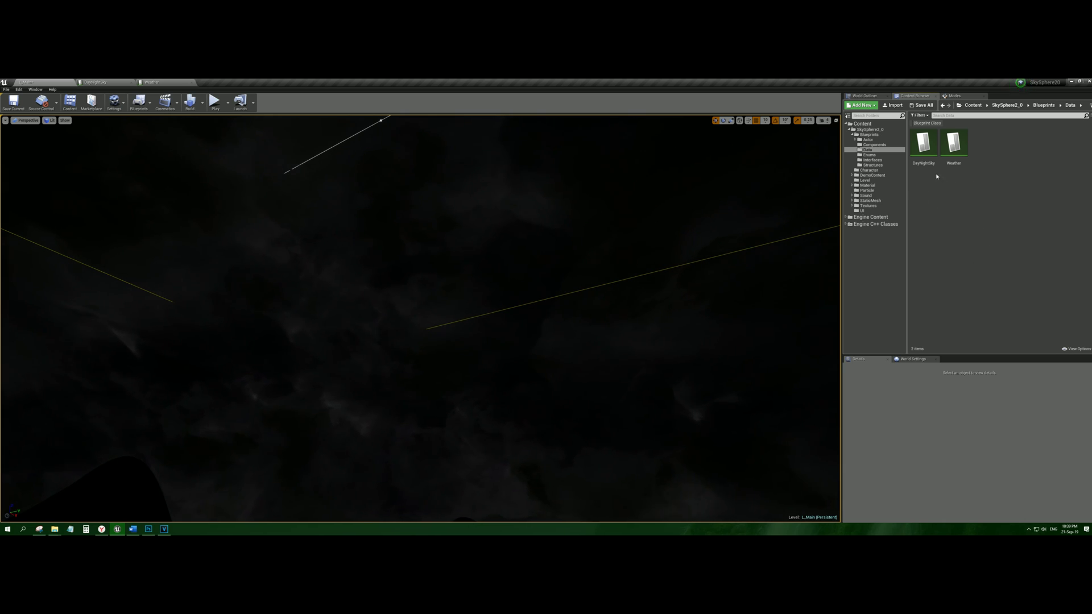
Reopen the DayNightSky data table and view the color and brightness parameters of its EarlyMorning row
double_click(927, 162)
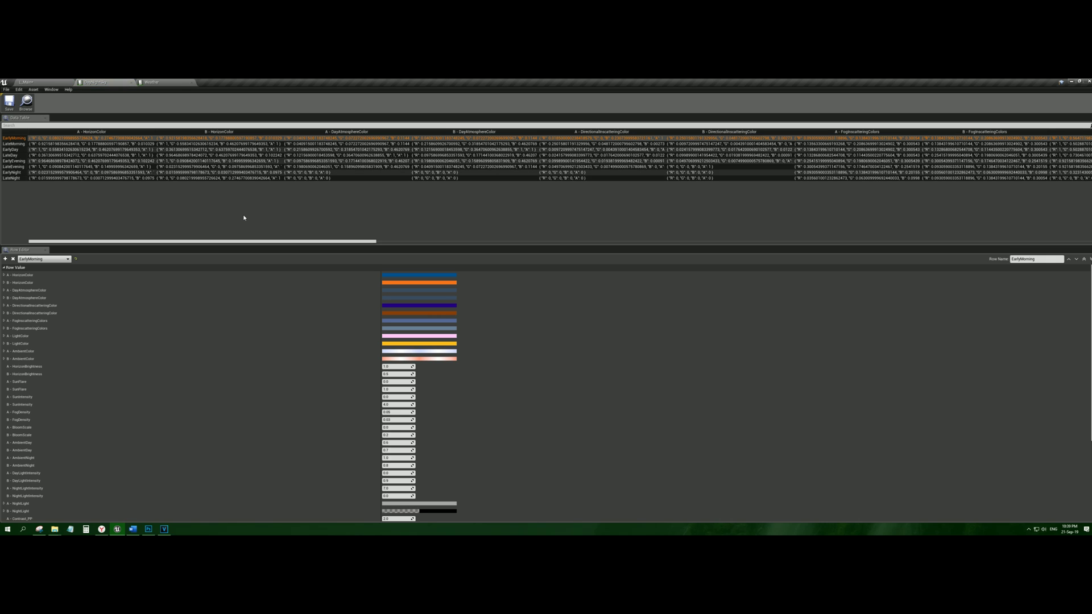
click(35, 82)
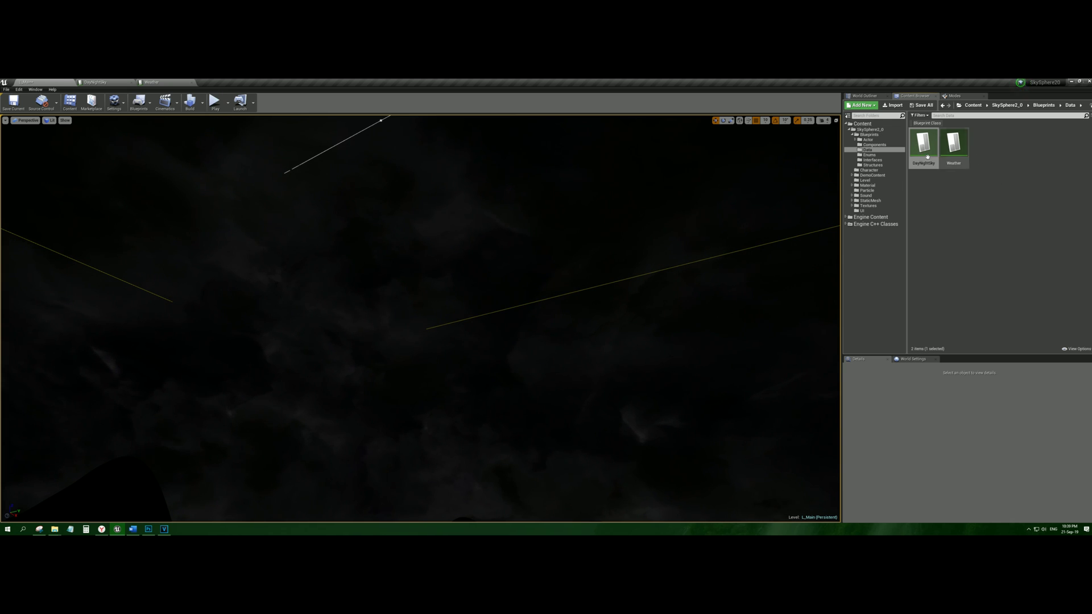
click(102, 81)
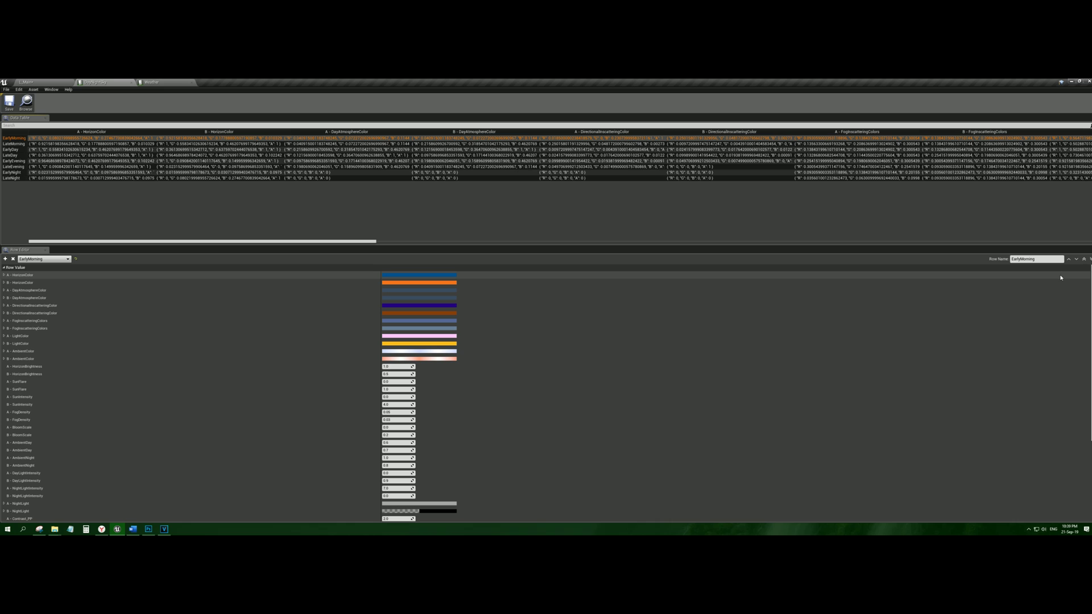
mouse_move(1088, 296)
mouse_down()
mouse_move(1089, 377)
mouse_move(1076, 297)
mouse_up()
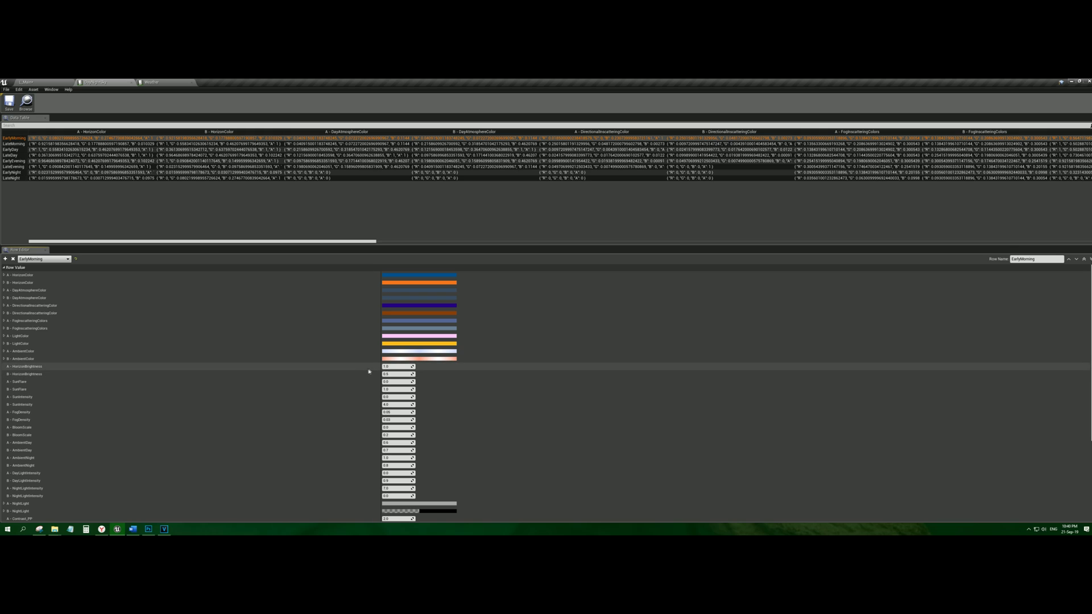
Compare the A and B transition values of the LateMorning and EarlyDay rows in the DayNightSky table
click(16, 144)
click(16, 149)
click(15, 144)
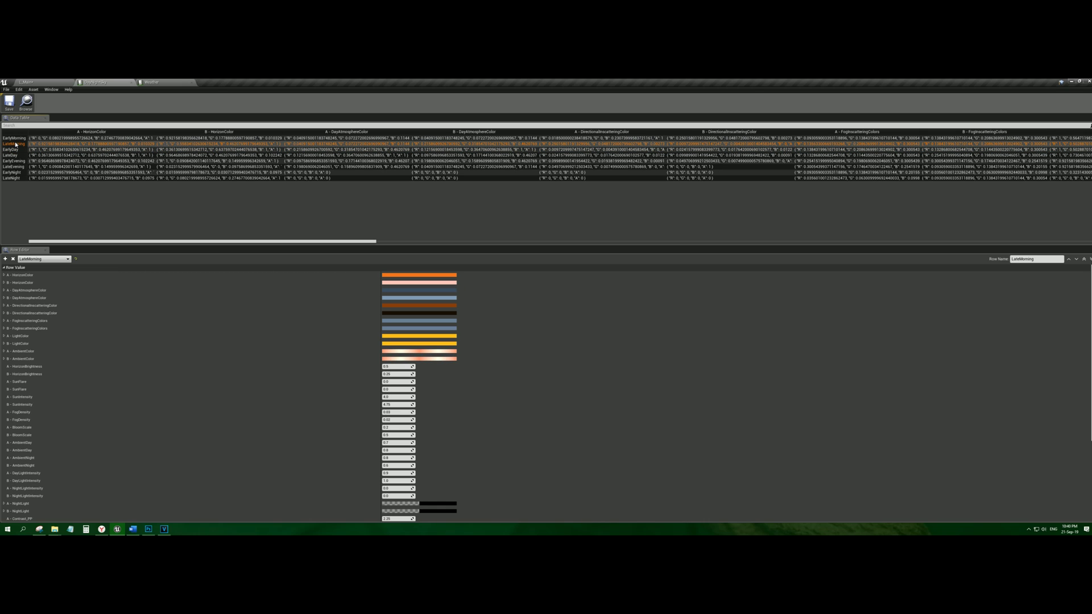
click(18, 149)
click(18, 144)
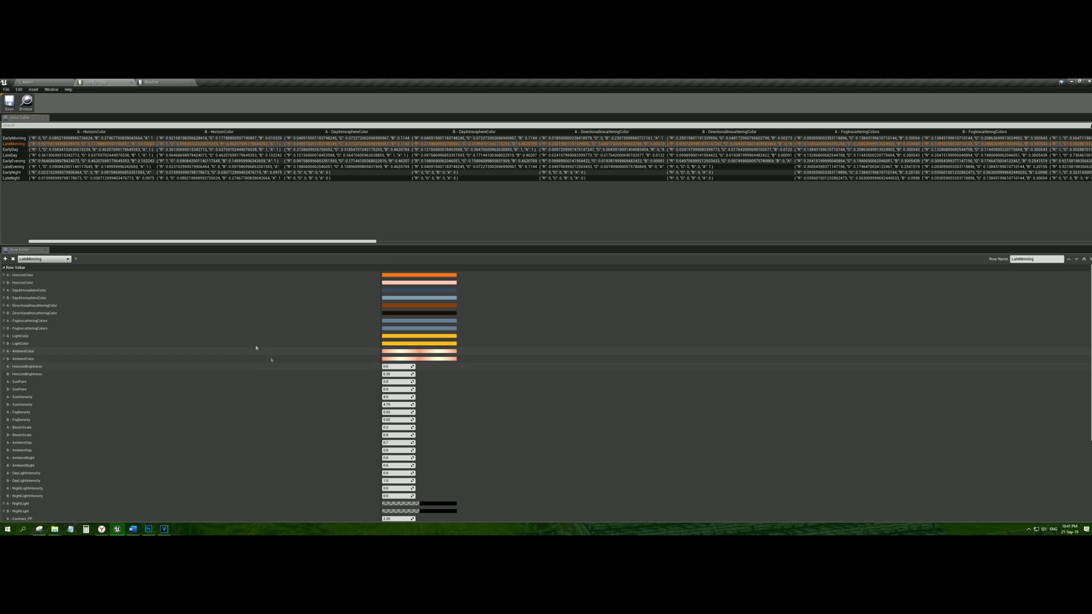
click(13, 150)
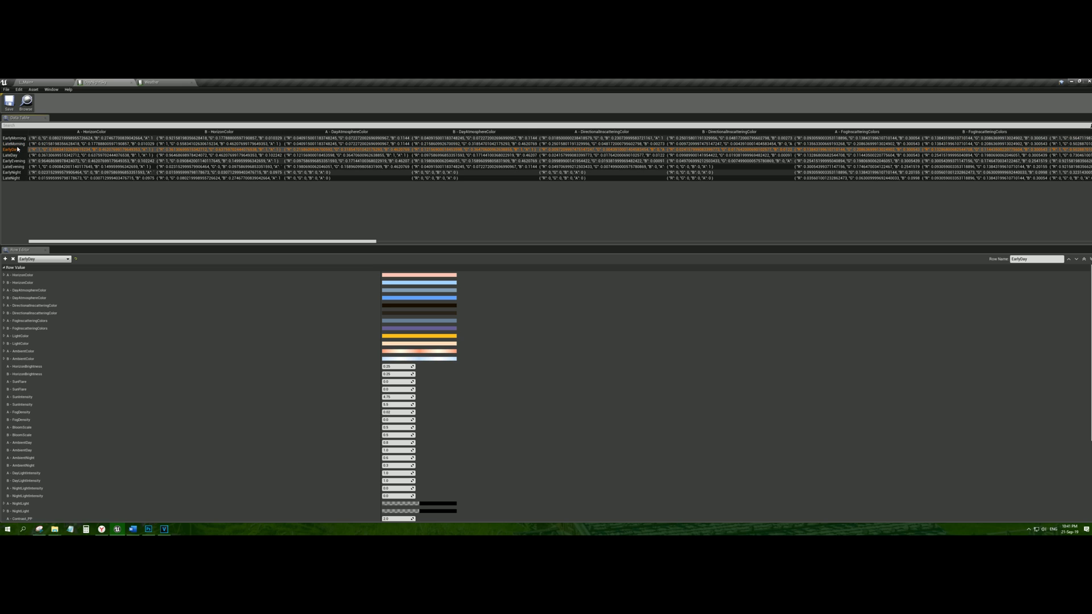
click(17, 145)
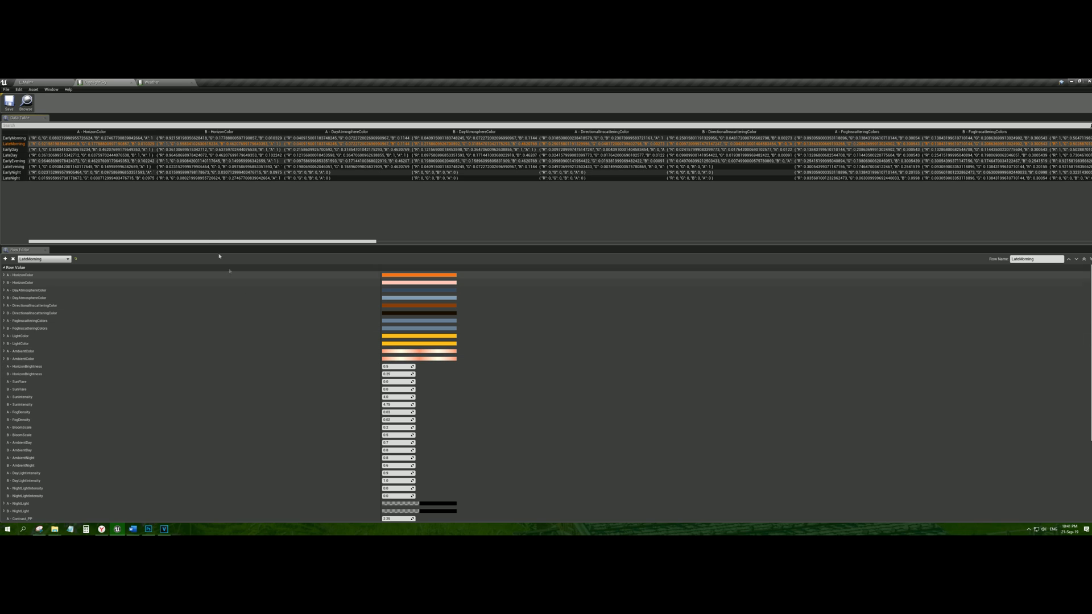
click(14, 150)
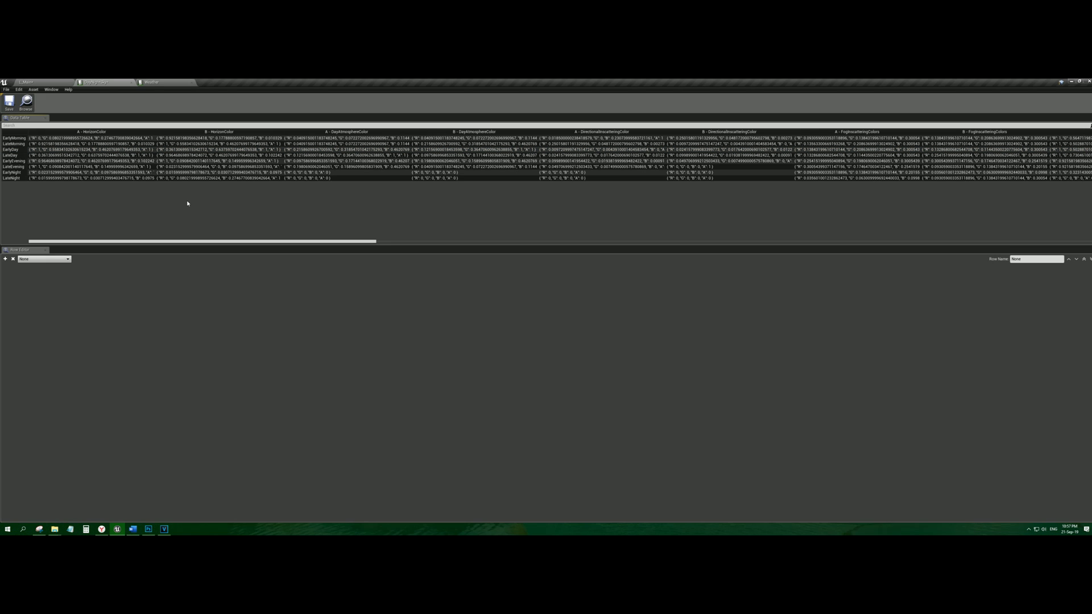
Set A - HorizonBrightness of the EarlyDay row to 10 in the DayNightSky table
click(17, 149)
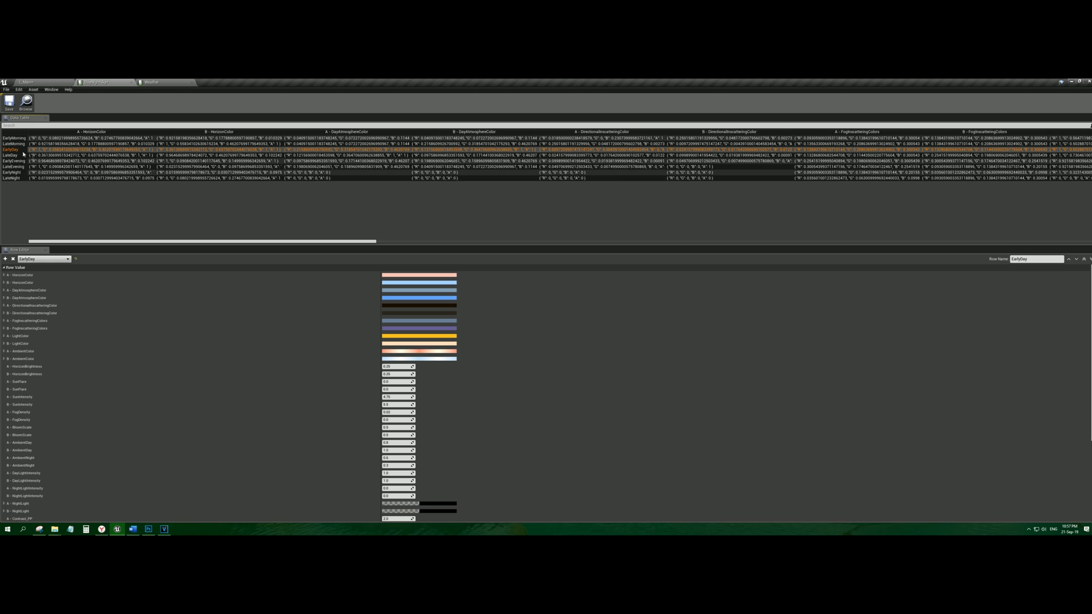
click(404, 367)
text(1)
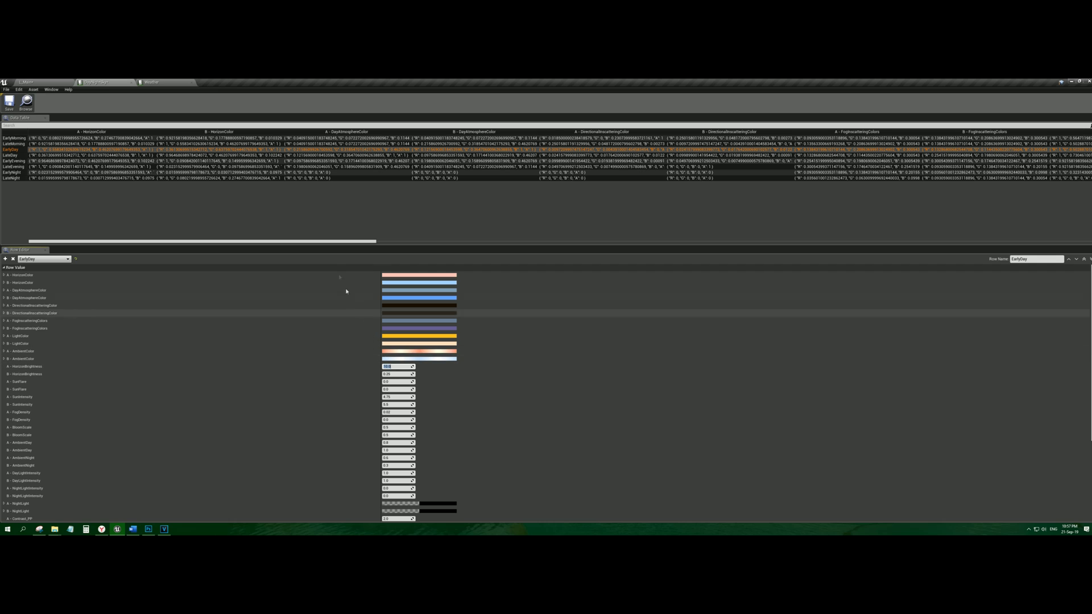
click(287, 219)
Play the L_Main level in a new window and minimize the editor to watch the sky in the game preview
click(71, 81)
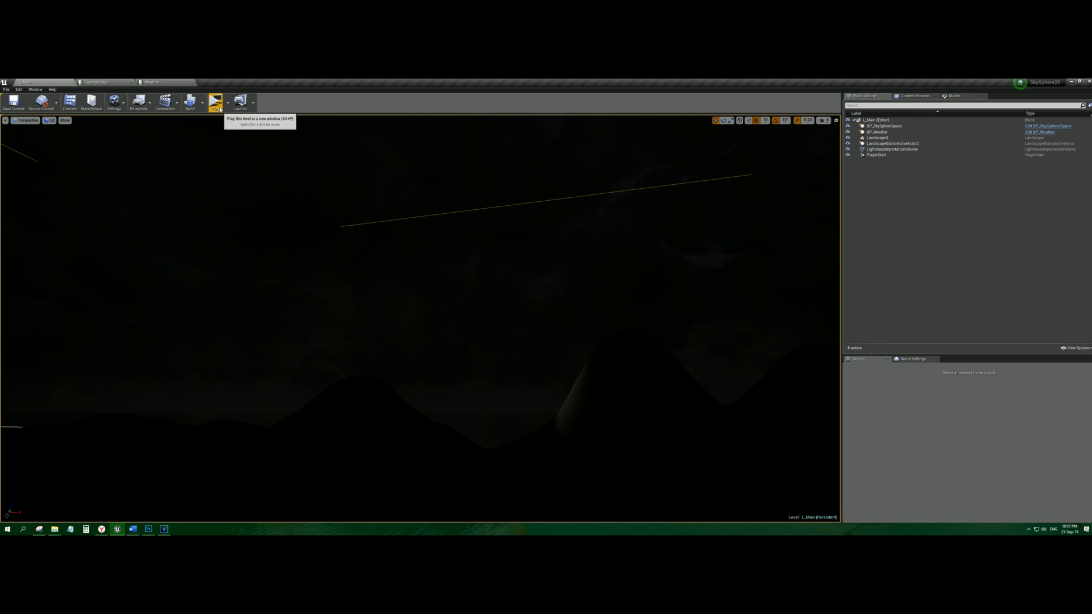
click(215, 101)
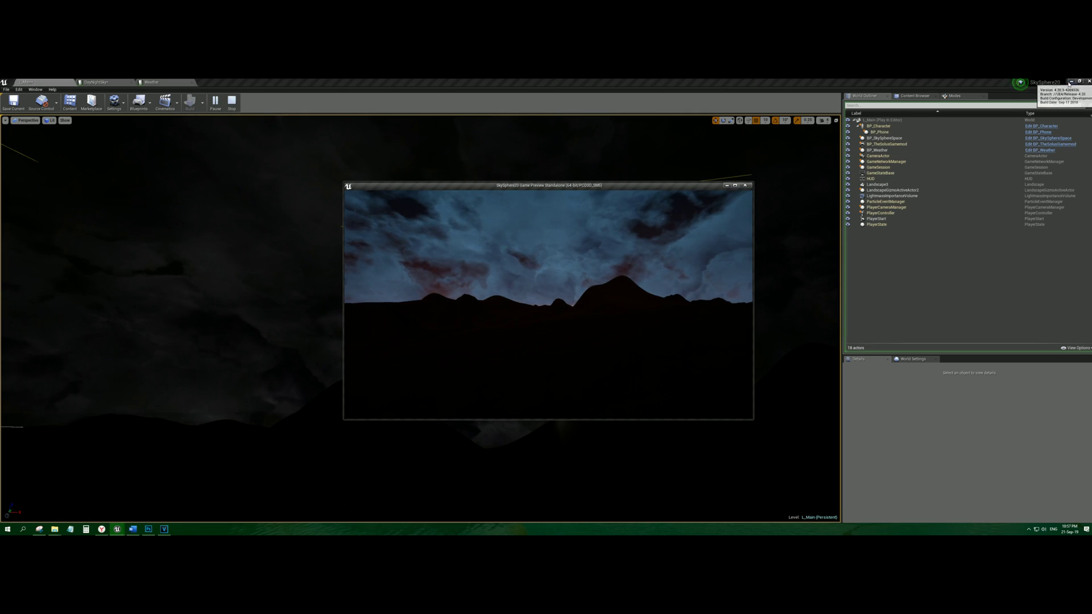
click(1072, 81)
click(647, 255)
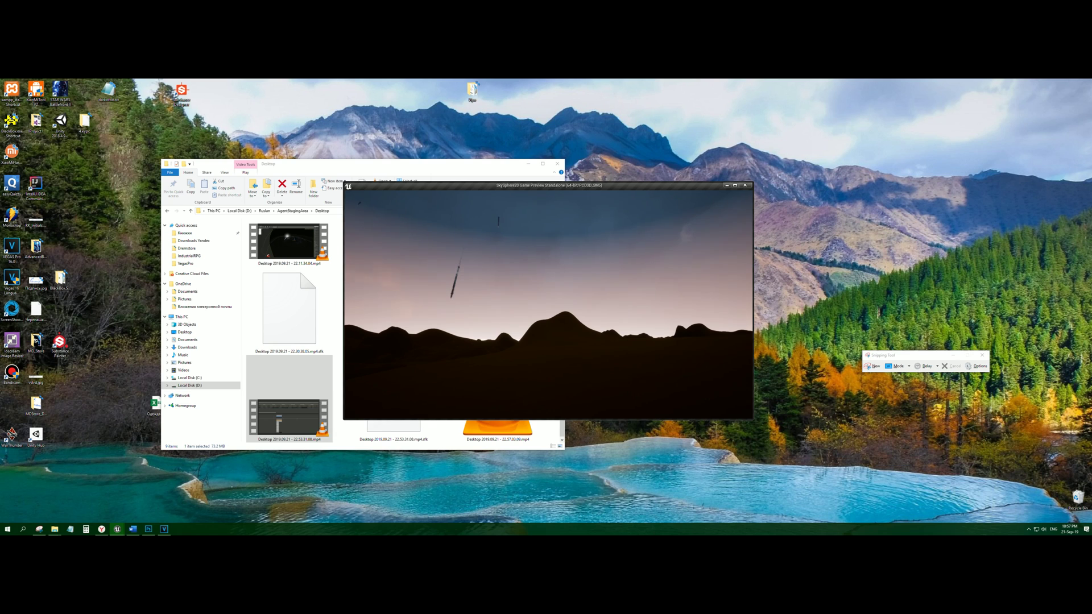
Close the game preview and bring the editor back up
key(Escape)
click(123, 529)
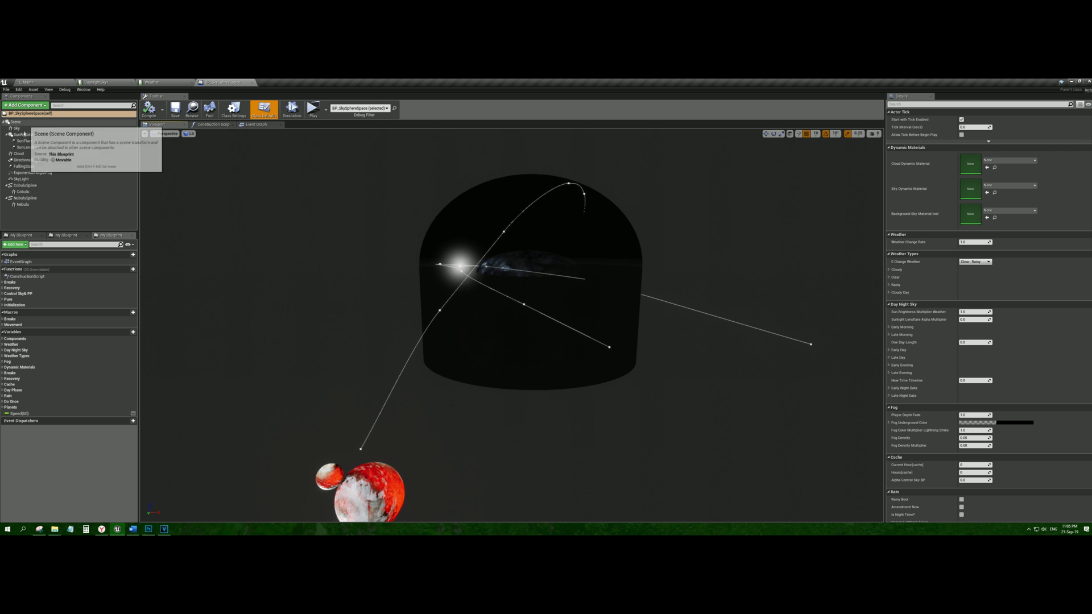
Open the Cloud component's material instance in the main window and compare its parameters with the Weather table's Cloudy row
key(Down)
key(Down)
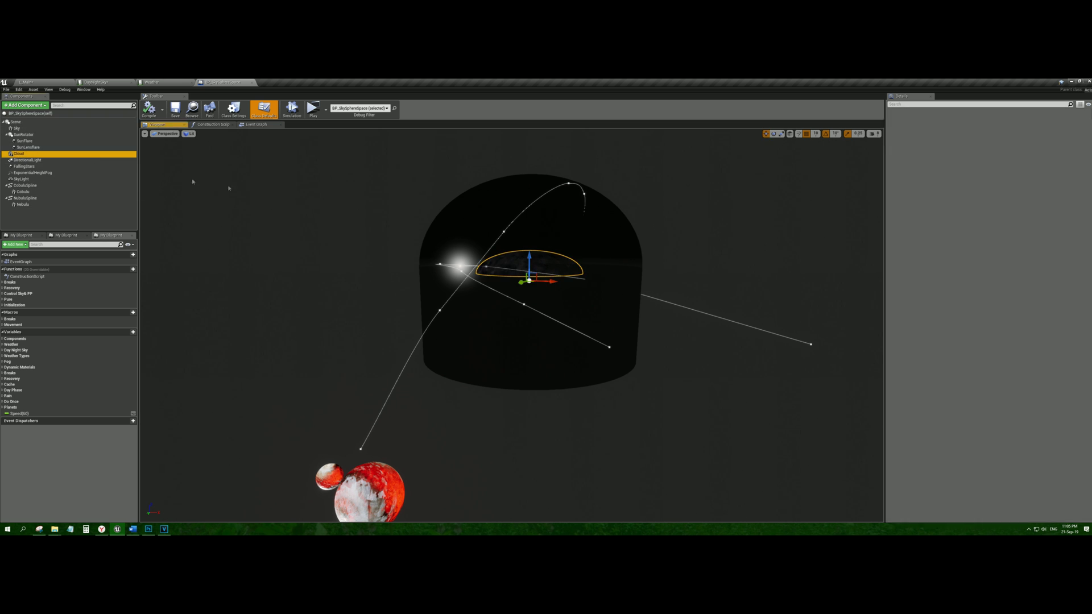
double_click(967, 271)
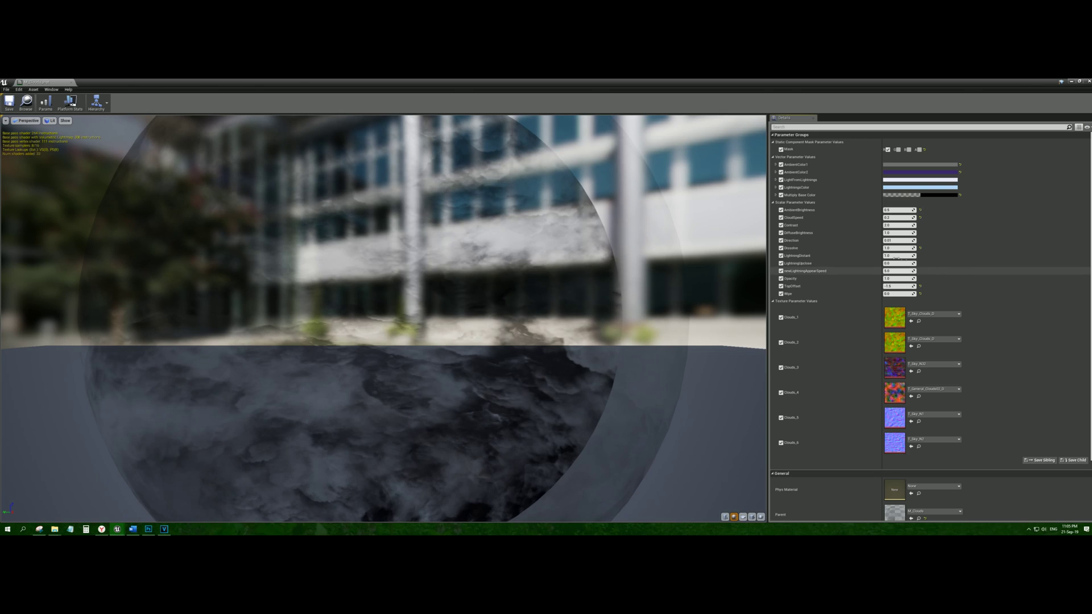
drag(46, 82, 154, 82)
click(221, 80)
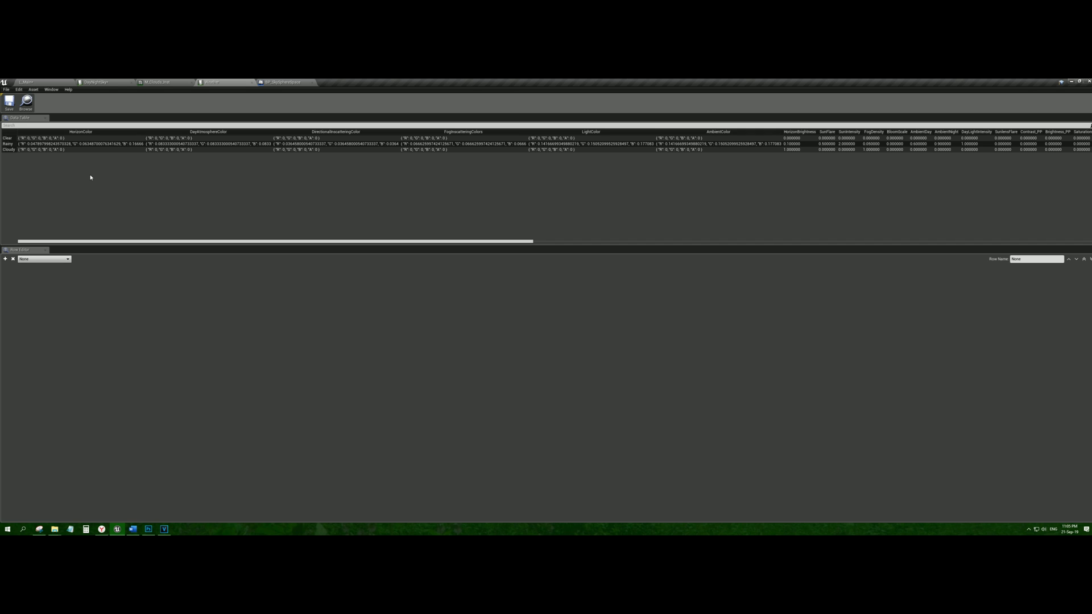
click(69, 150)
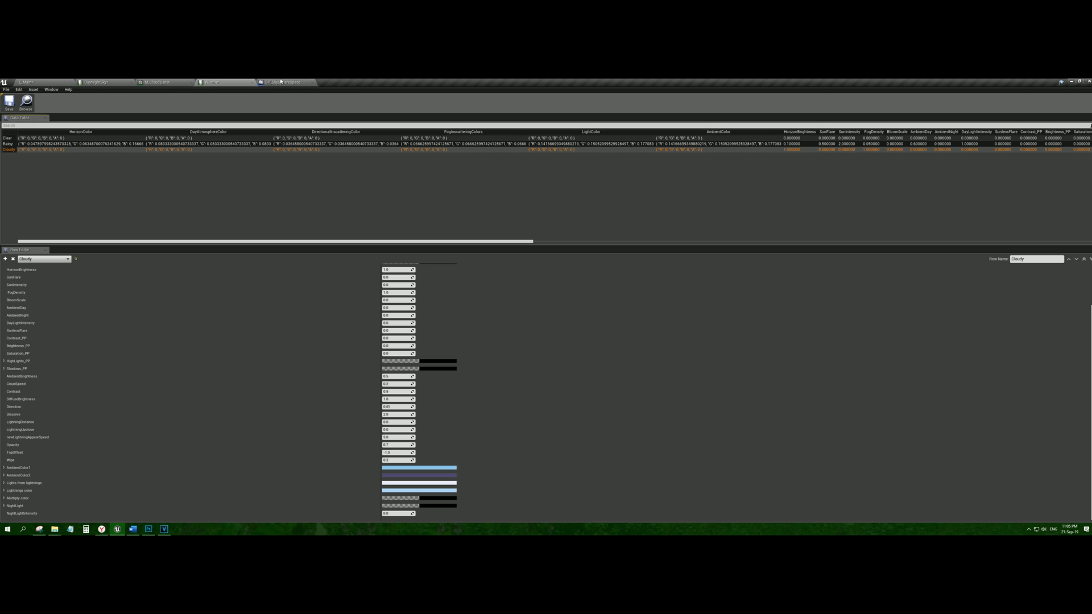
Find the references to the AmendmentNow variable in the BP_SkySphereSpace event graph and go to the first one
click(282, 82)
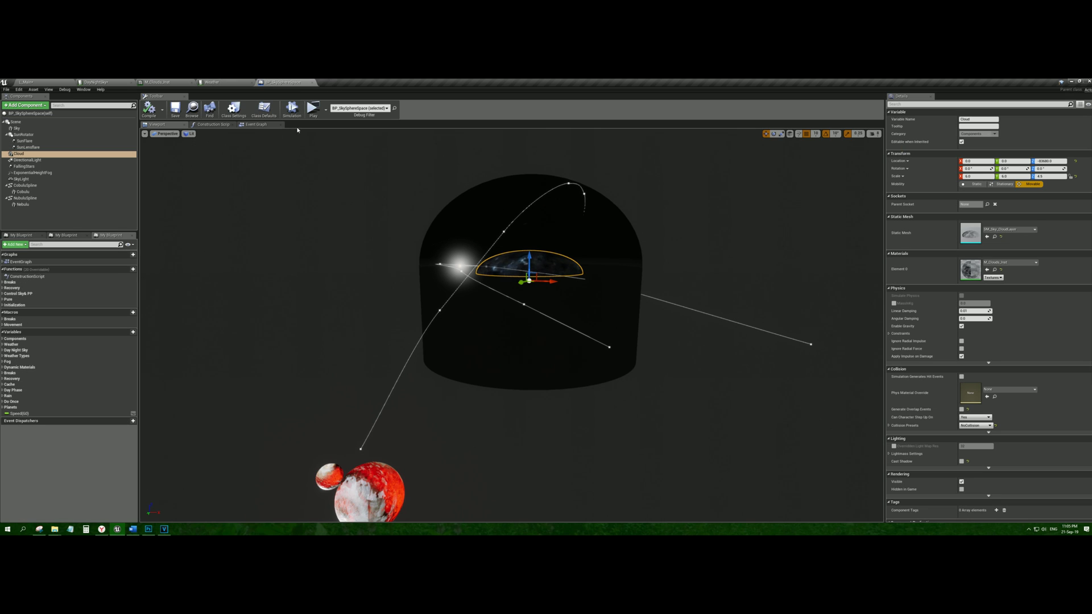
click(256, 124)
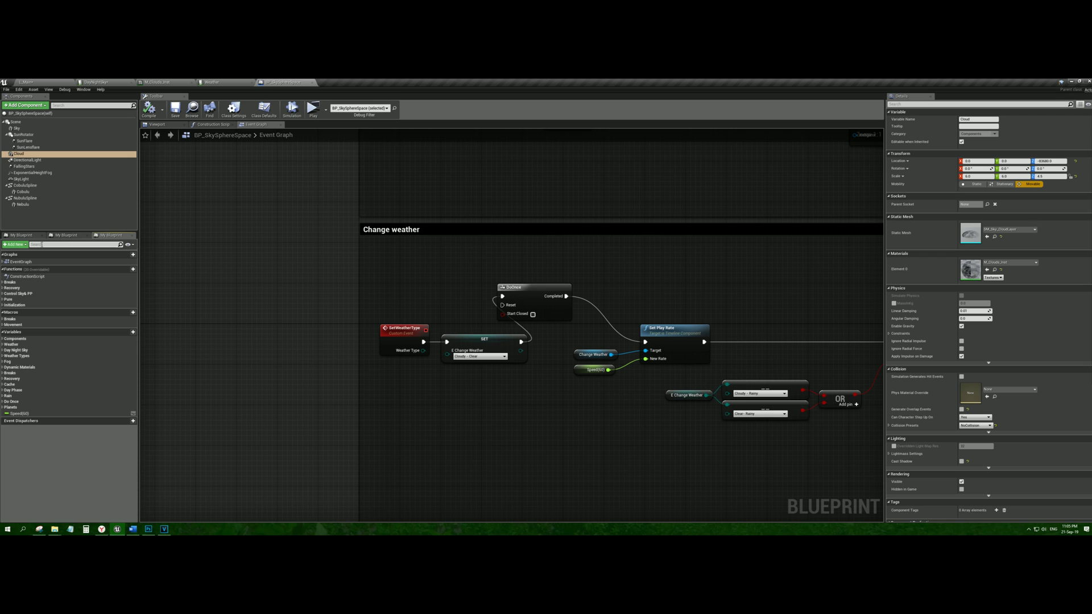
text(amend)
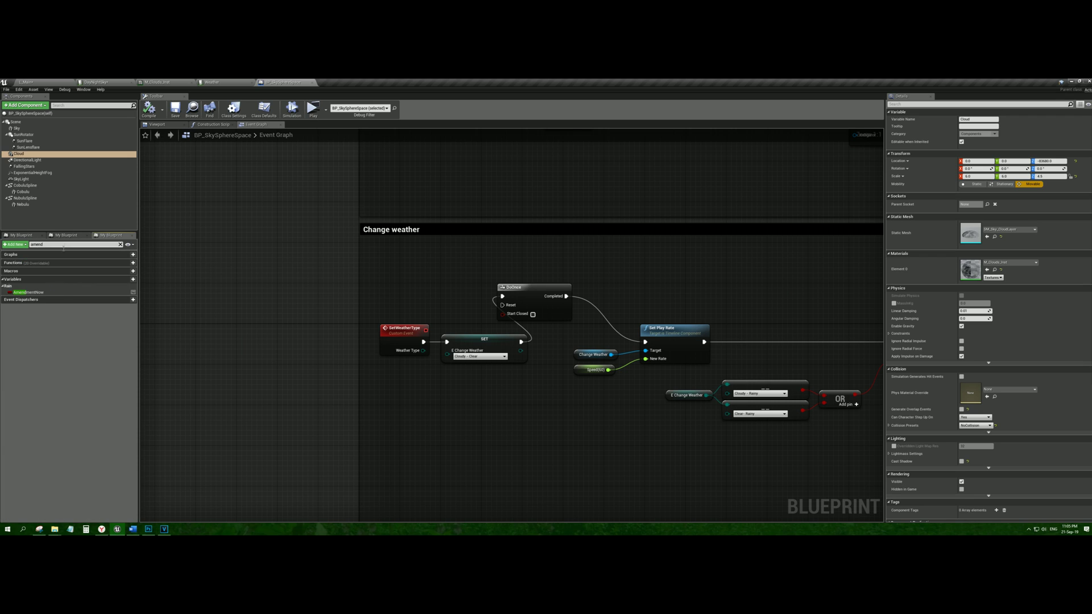
click(57, 292)
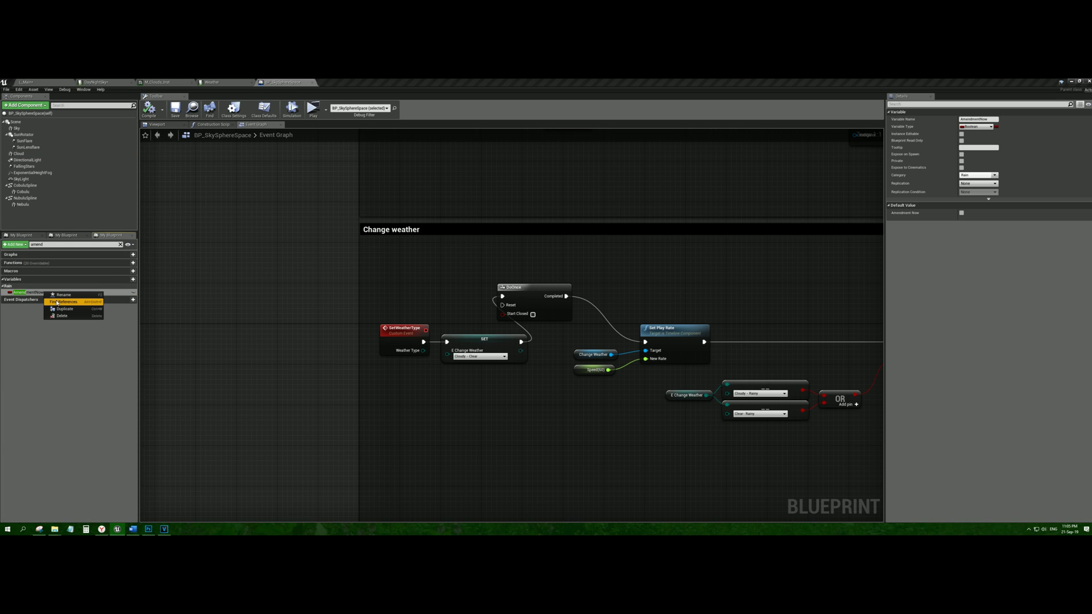
double_click(164, 465)
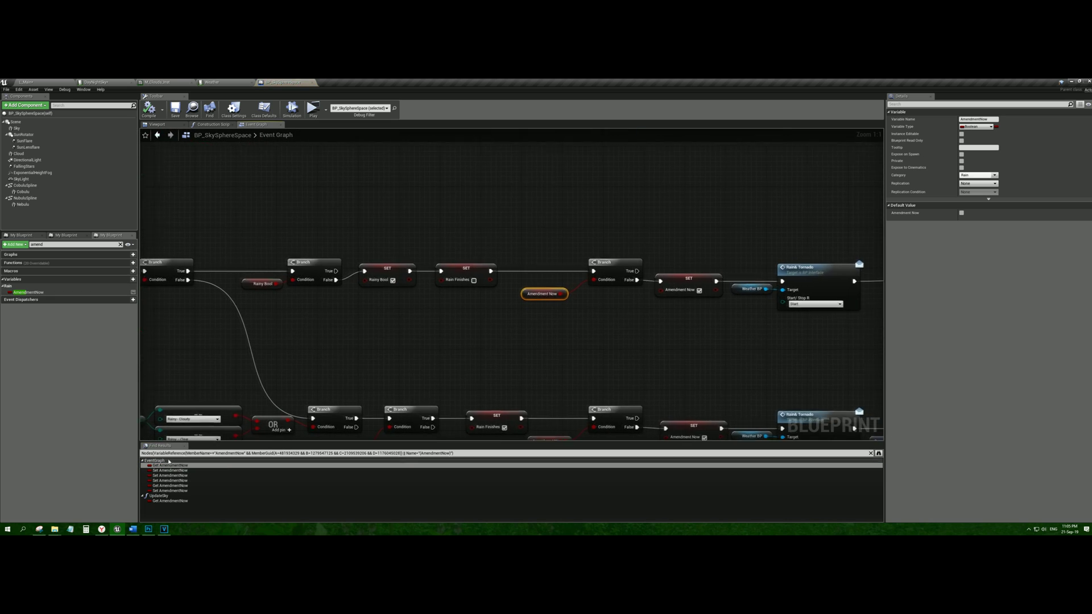
Examine how AmendmentNow is used in the rain branches of the event graph and in the Update Sky function
right_drag(607, 330, 374, 309)
scroll(441, 343, down, 2)
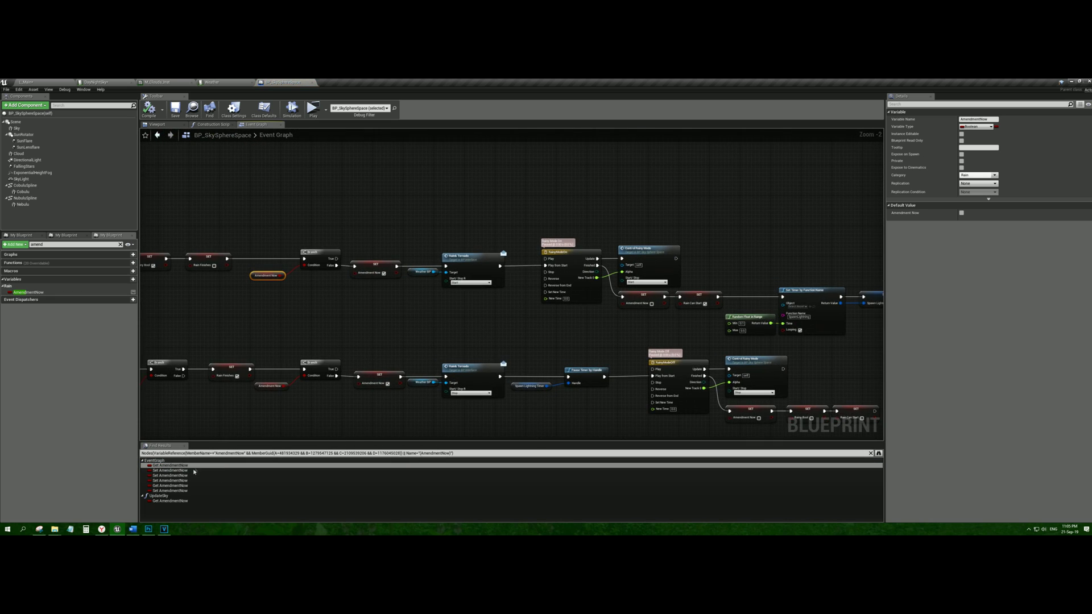
double_click(170, 486)
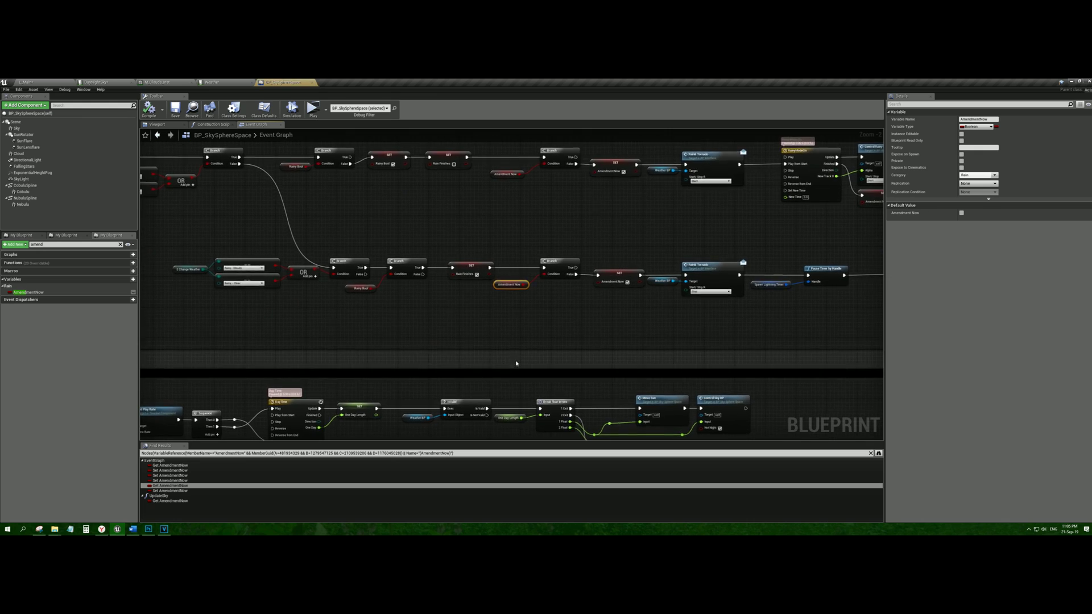
double_click(181, 500)
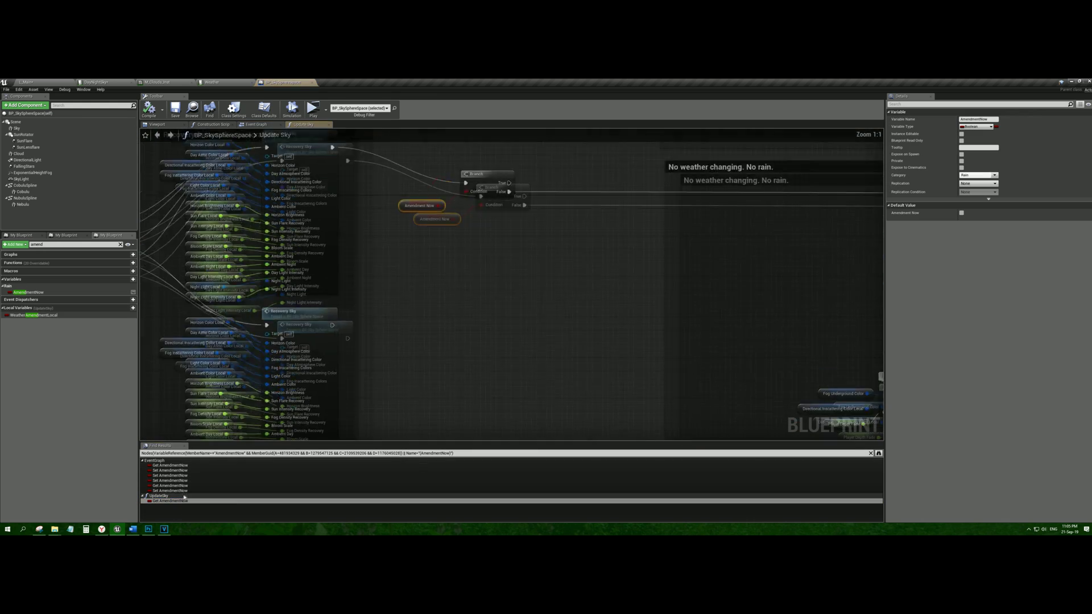
scroll(479, 336, down, 5)
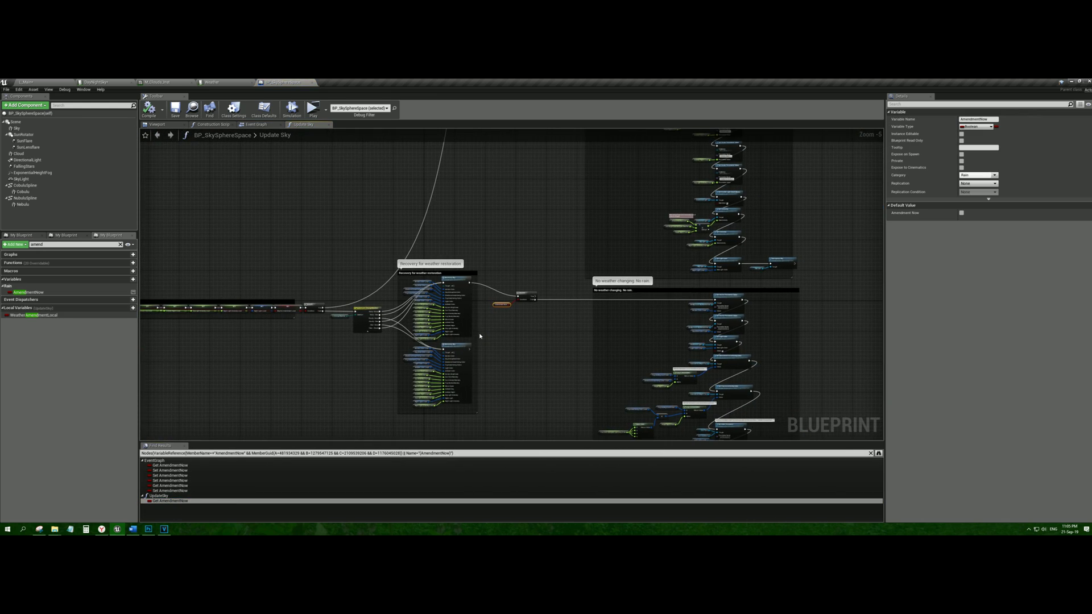
scroll(480, 336, up, 4)
click(222, 82)
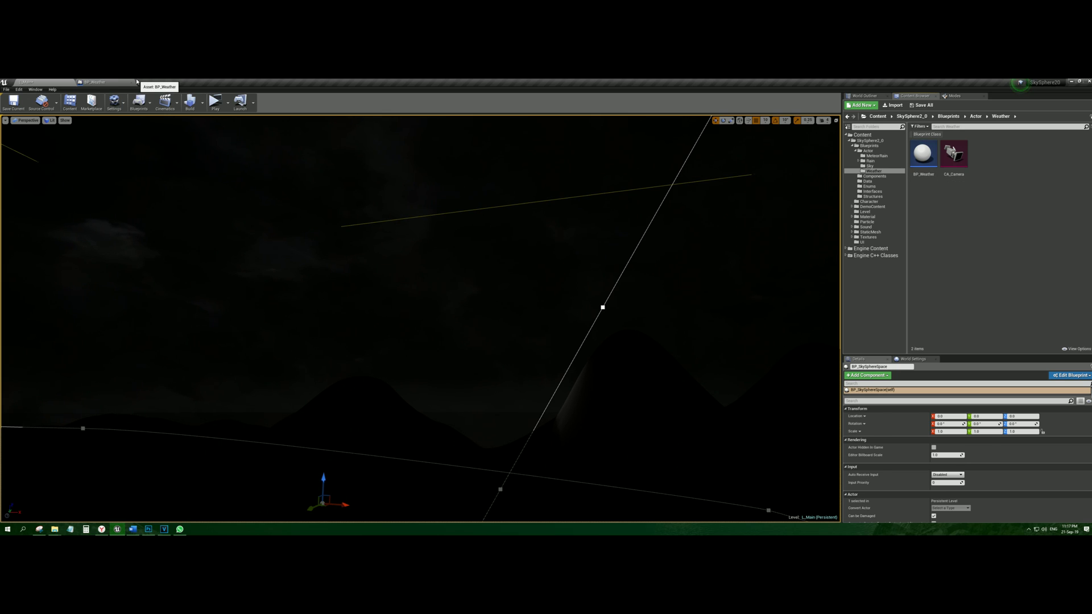
Open the BP_Weather event graph, close the find results, and view all of its commented node groups
click(136, 83)
scroll(409, 239, up, 2)
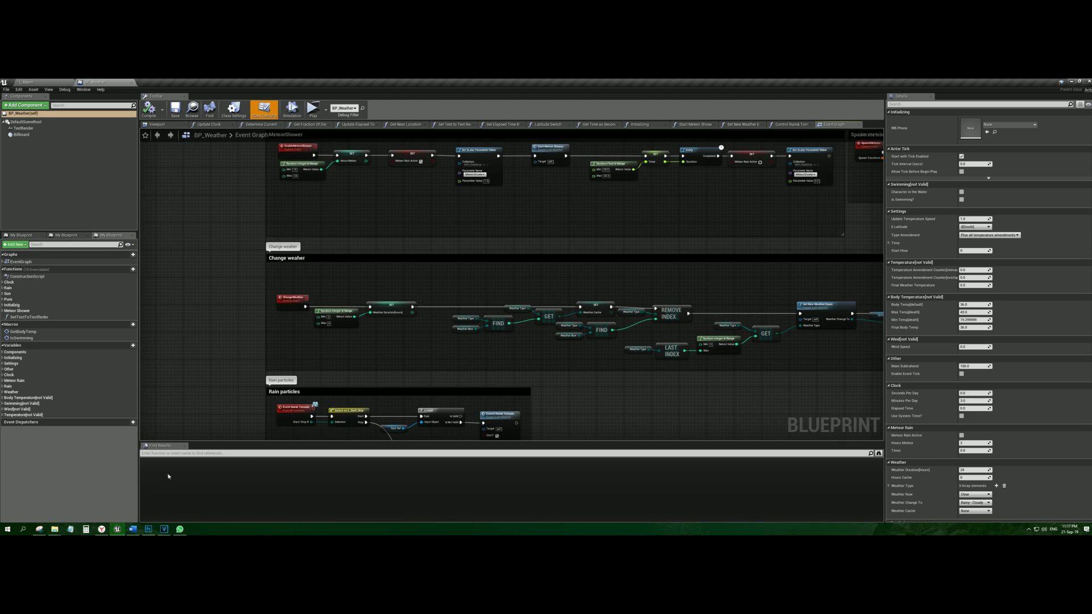
click(184, 446)
right_drag(372, 280, 472, 273)
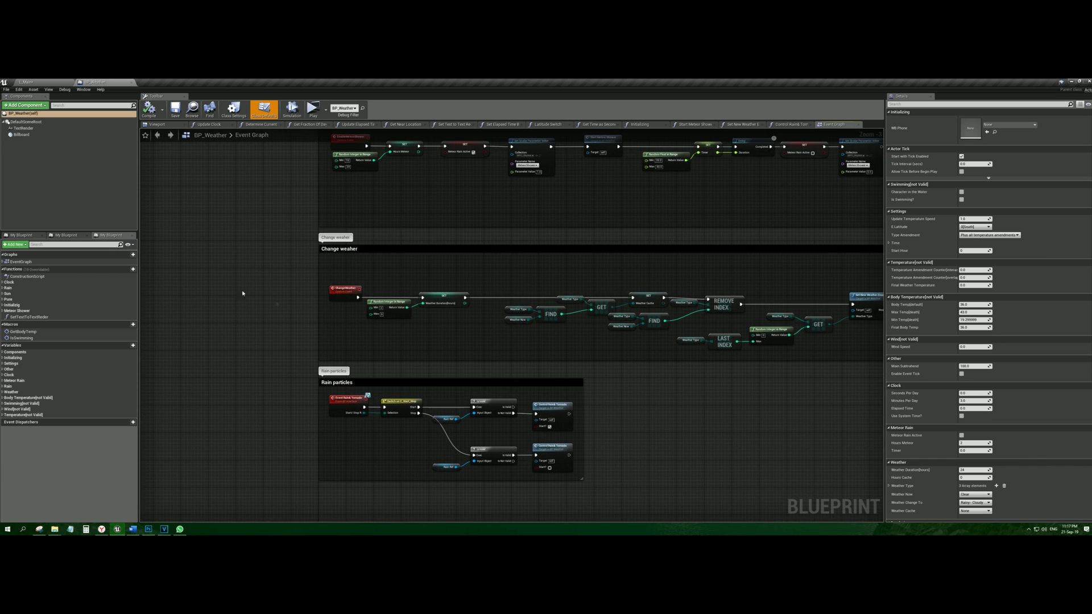
right_drag(370, 261, 394, 323)
scroll(246, 274, down, 3)
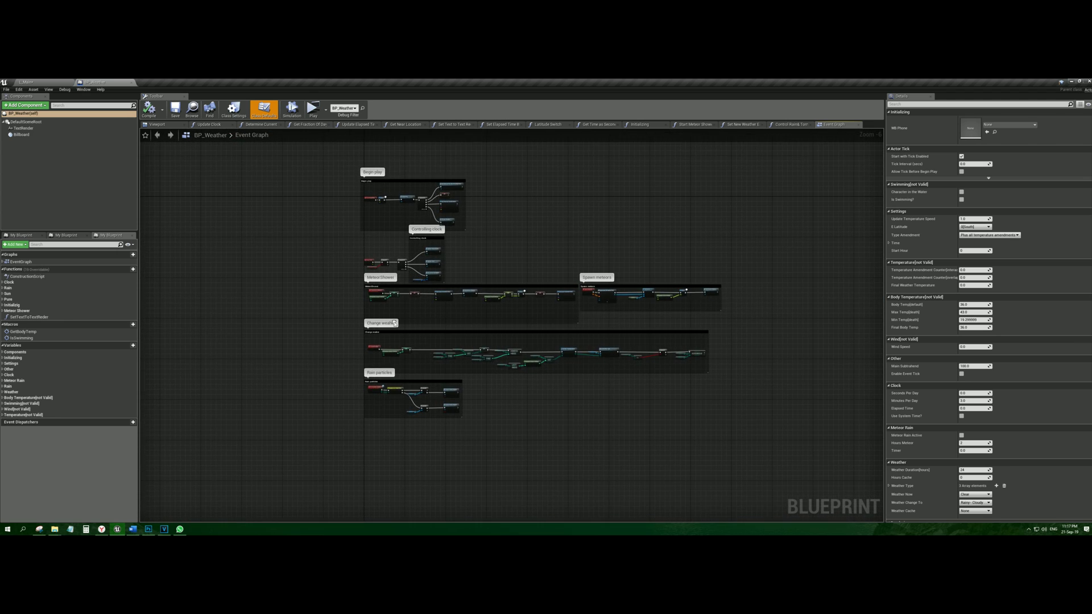
Examine the ChangeWeather event's node chain, from its random Weather Duration to the picking of a new weather type
scroll(347, 364, up, 6)
right_drag(557, 346, 521, 368)
ctrl+scroll(522, 370, up, 2)
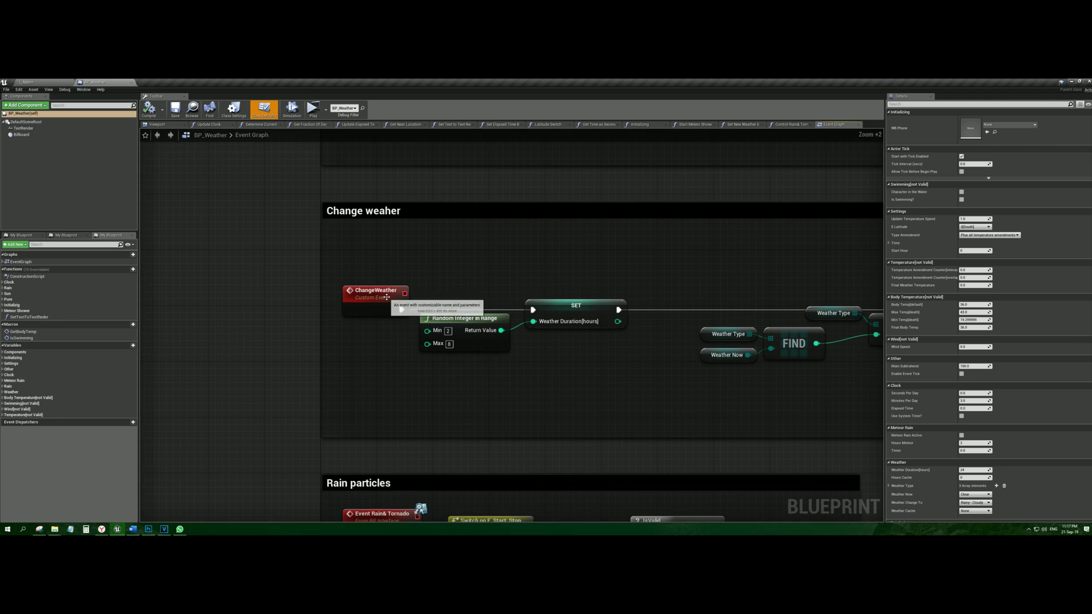
click(387, 297)
right_drag(387, 297, 447, 286)
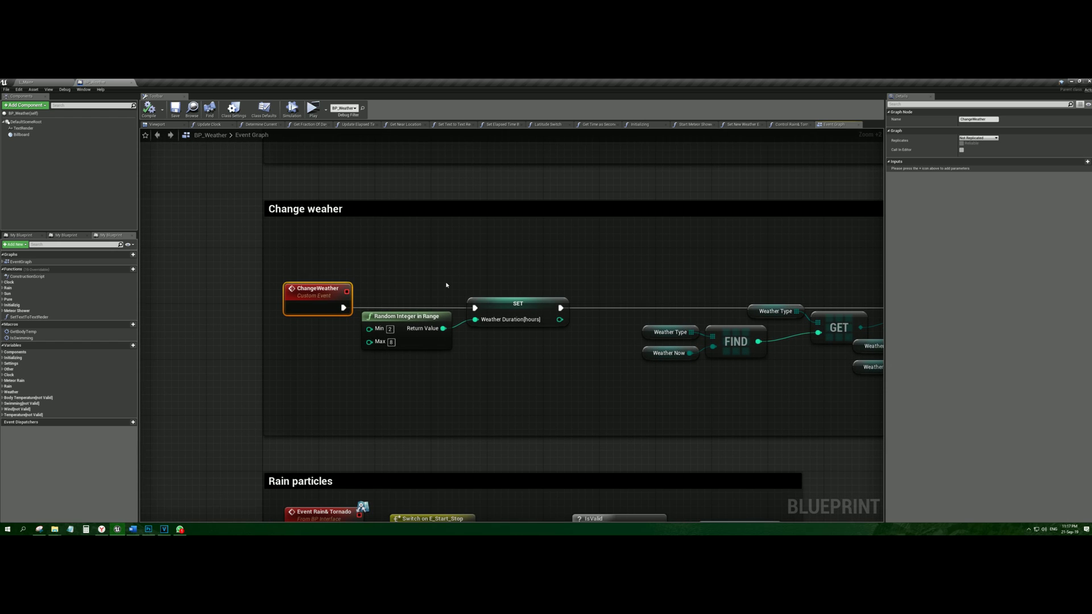
right_drag(446, 286, 411, 280)
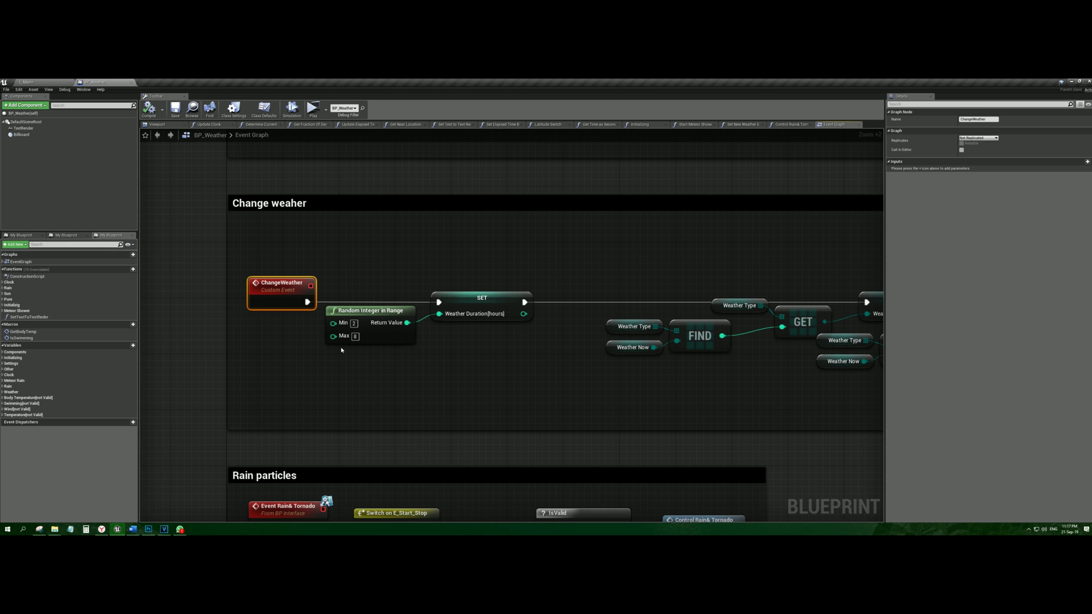
scroll(341, 350, down, 3)
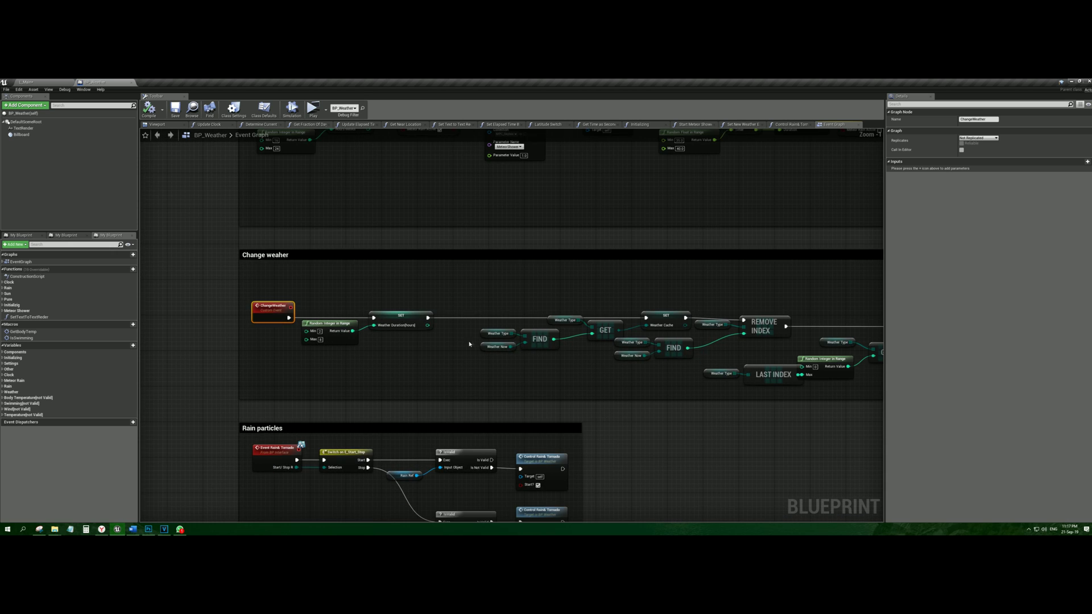
right_drag(476, 335, 421, 350)
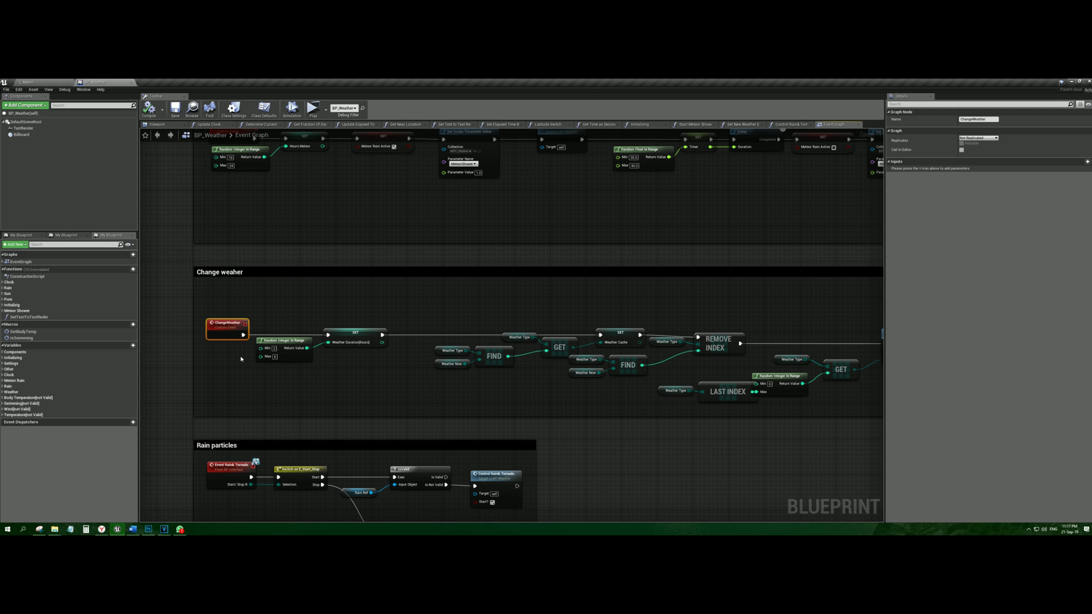
right_drag(688, 373, 490, 376)
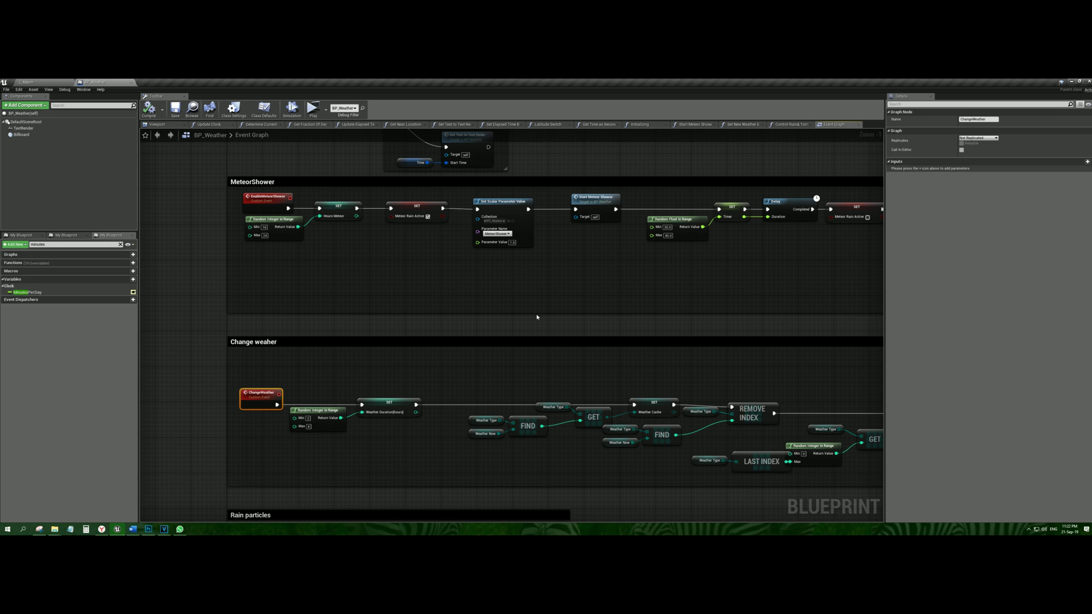
Examine the MeteorShower node group in BP_Weather and widen the graph area
right_drag(435, 294, 501, 312)
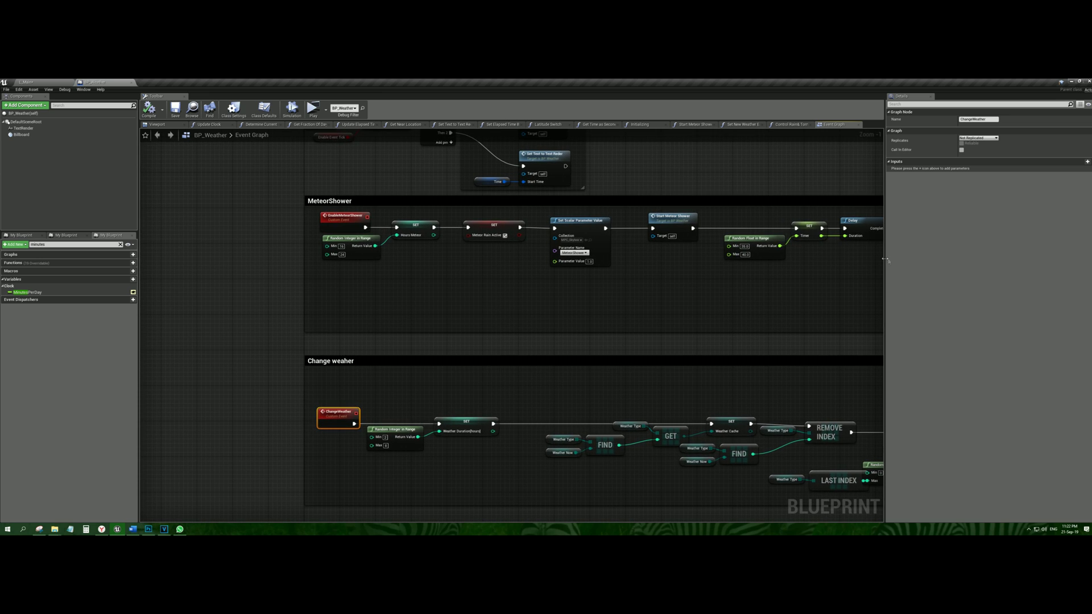
drag(884, 263, 949, 264)
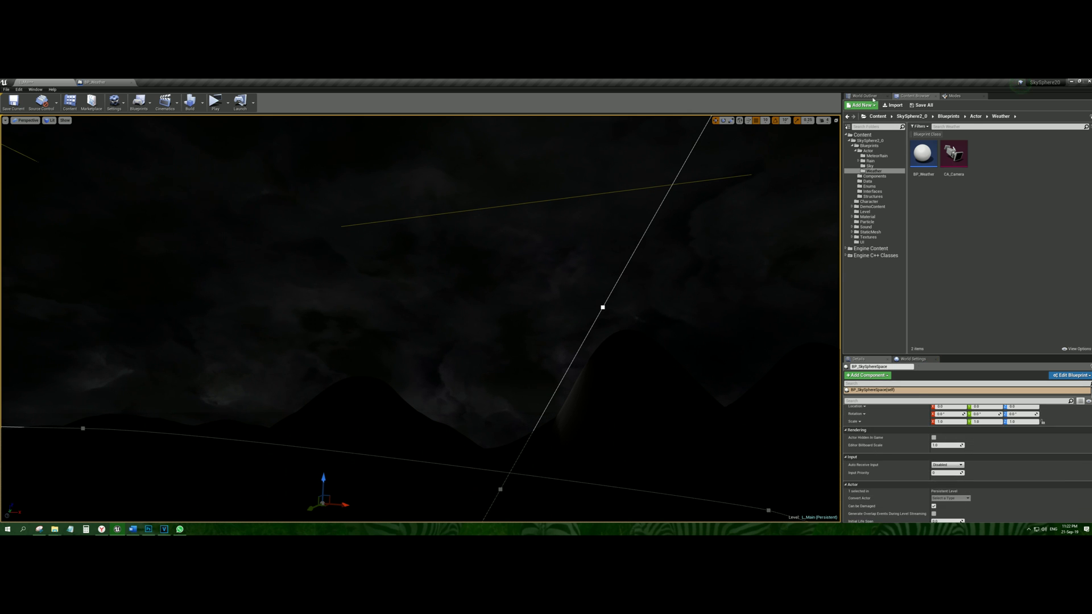
Select the BP_Weather actor in the L_Main level and view its Minutes Per Day and Start Hour settings
click(871, 96)
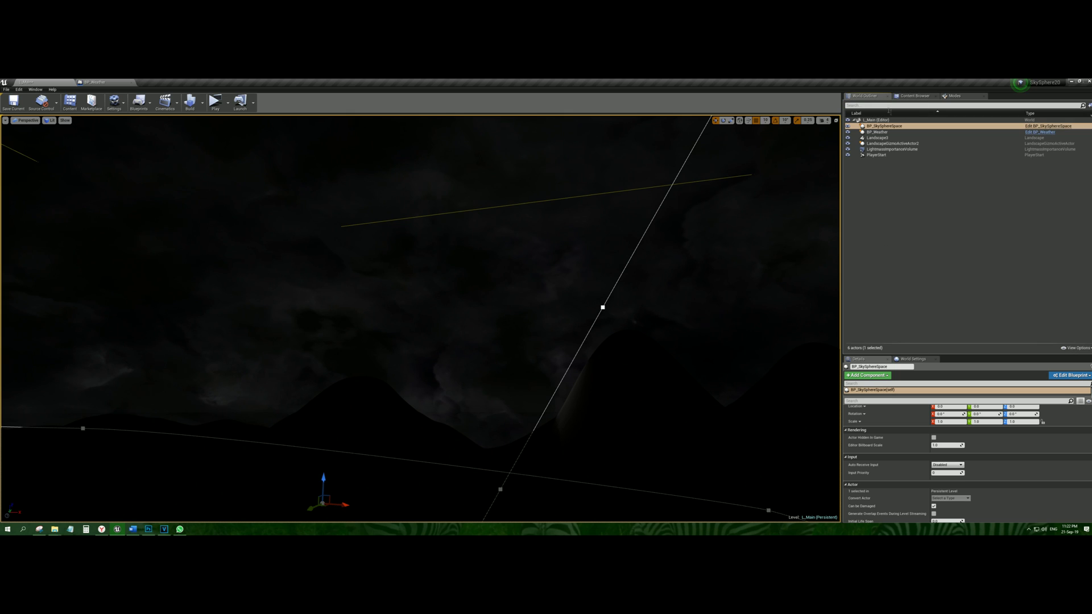
click(877, 132)
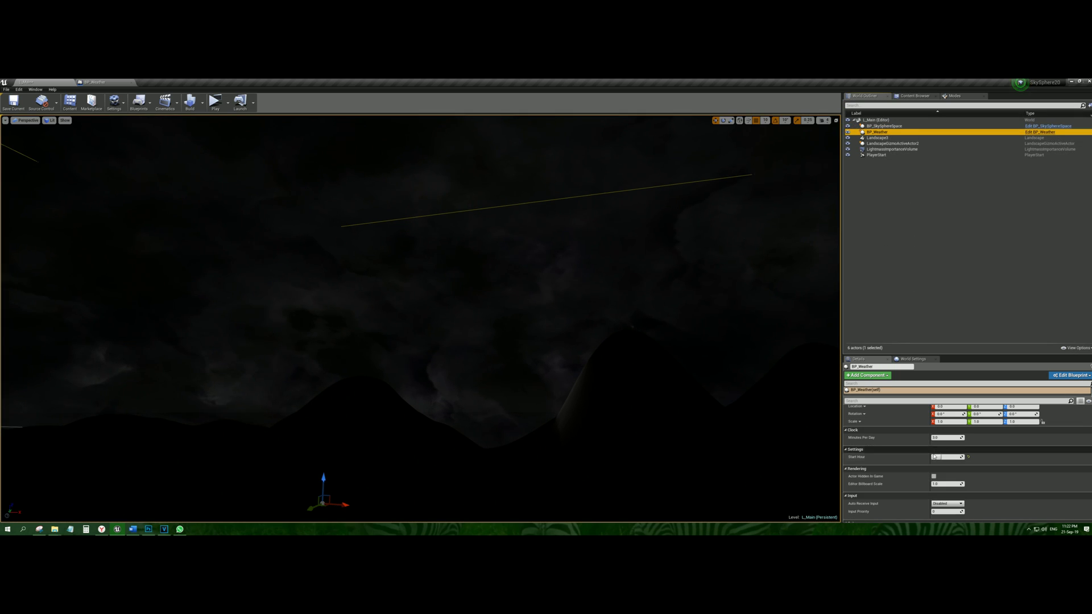
scroll(941, 451, down, 1)
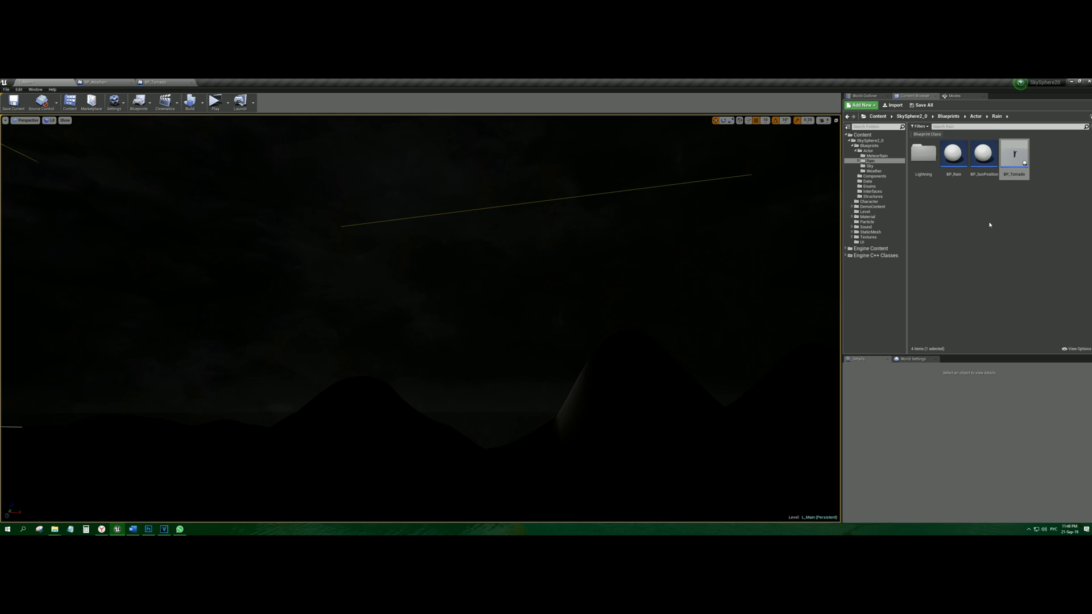
Locate BP_Tornado in the Rain folder, open the blueprint, and inspect its tornado_body and tornado_cap components in the 3D preview
click(1014, 158)
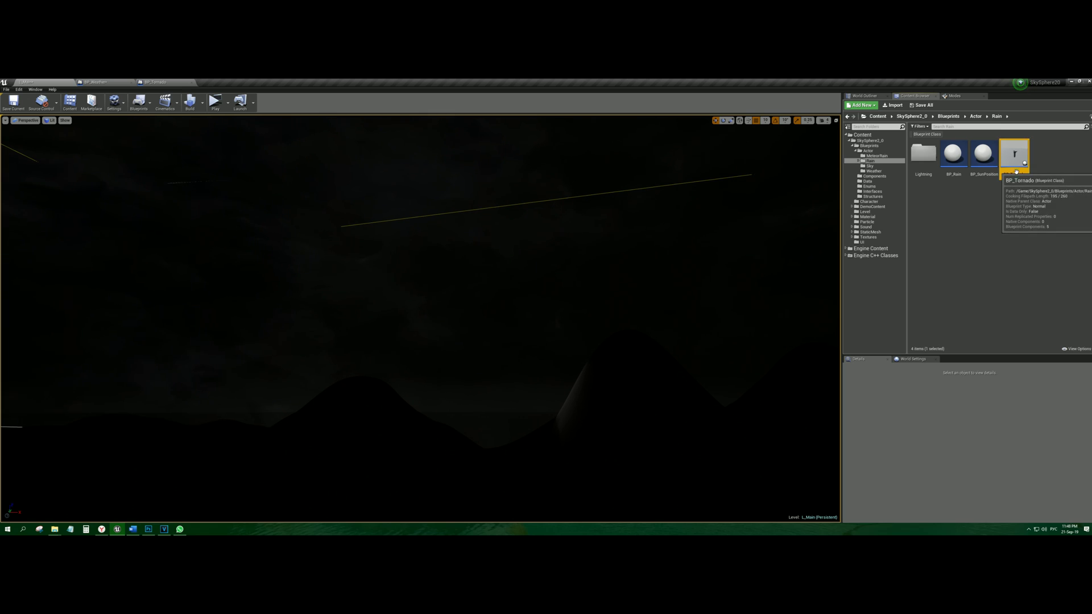
click(162, 82)
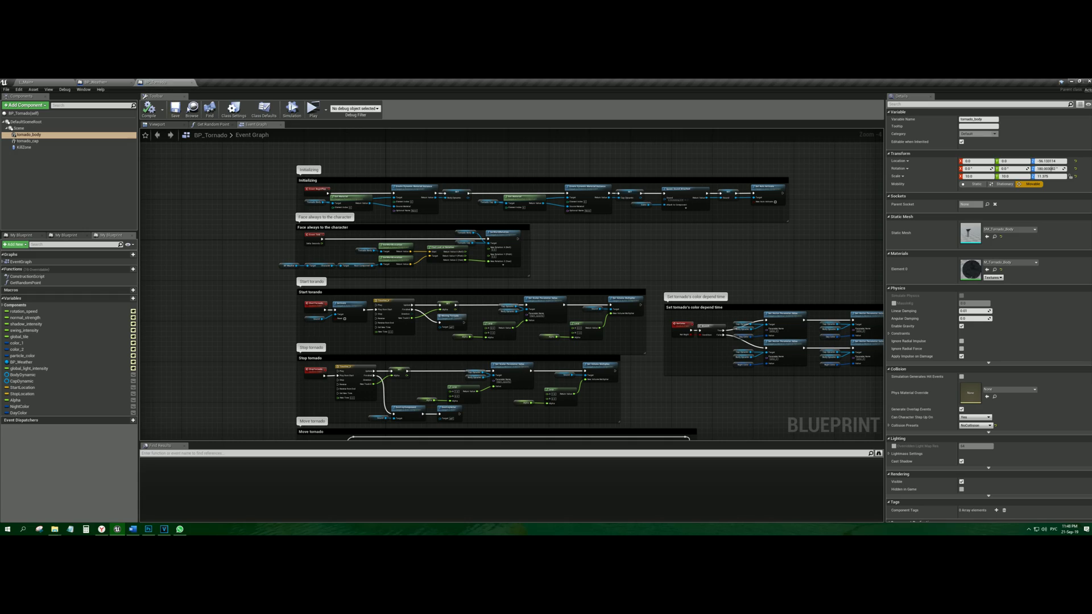
right_drag(140, 189, 176, 158)
click(162, 125)
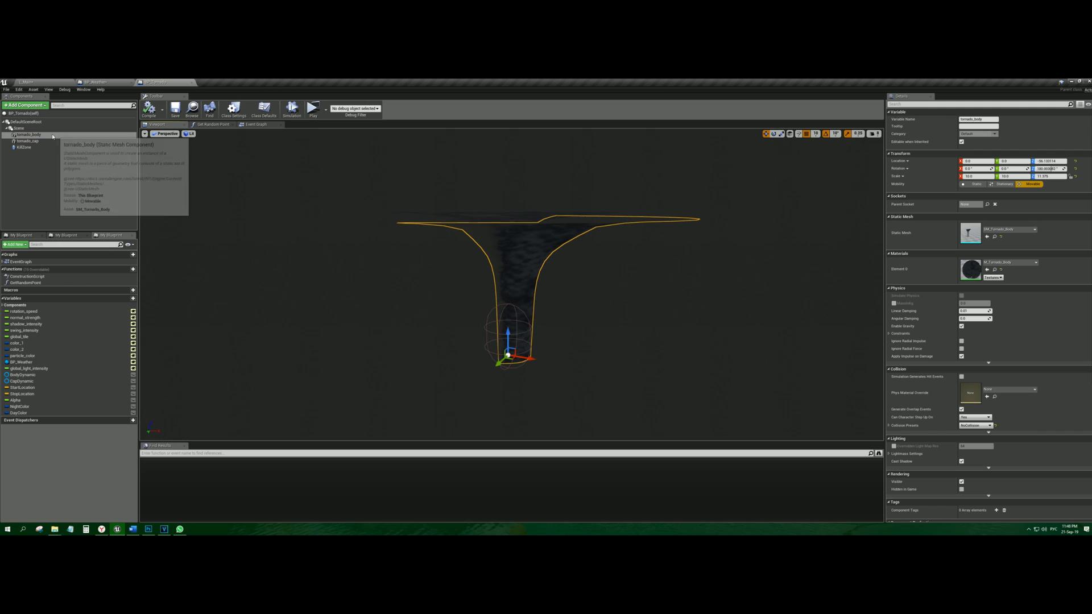
right_drag(512, 284, 545, 272)
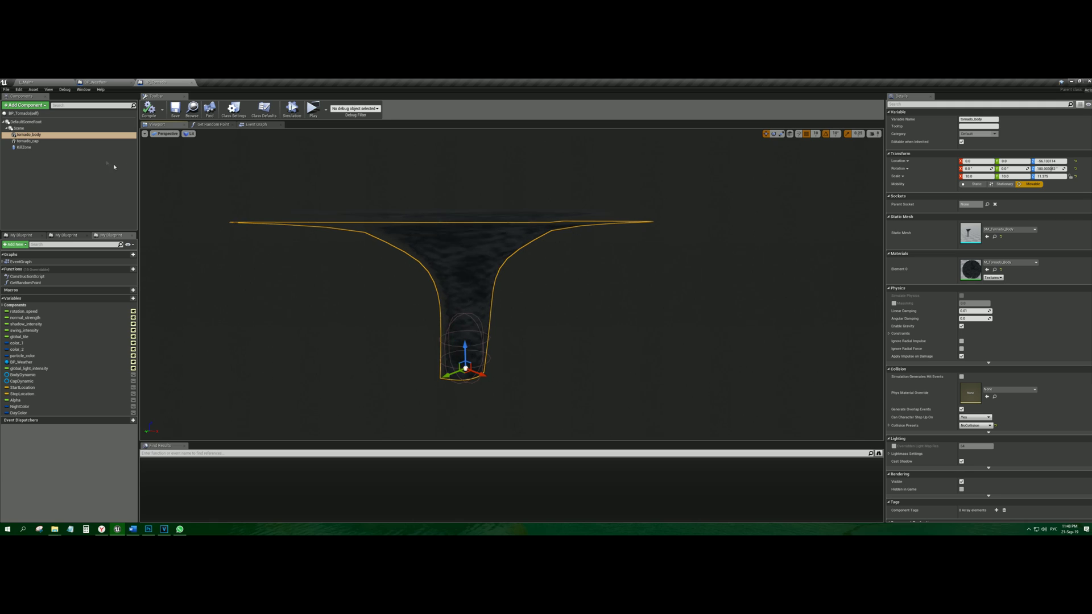
click(33, 141)
click(33, 135)
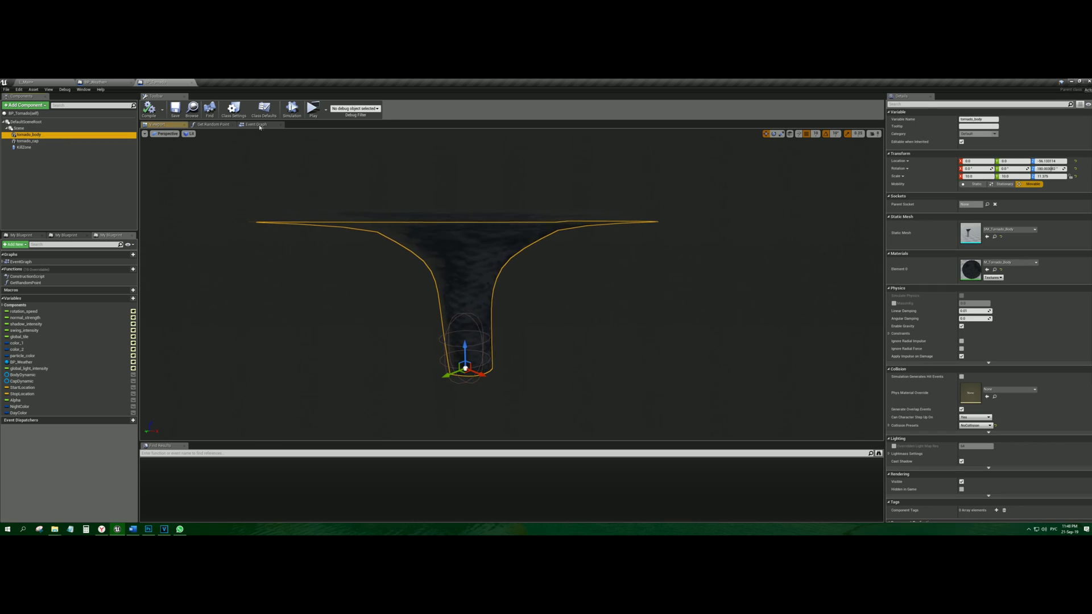
Look over the BP_Tornado event graph's groups for starting, stopping, moving and coloring the tornado
click(259, 124)
right_drag(447, 279, 395, 268)
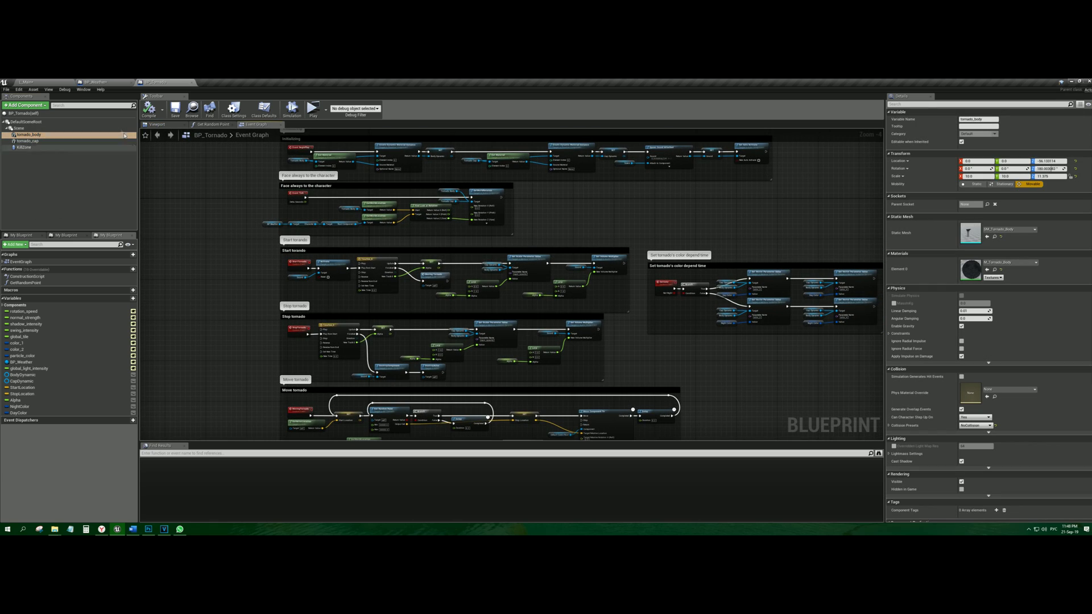
Examine the Control Rain & Tornado function in BP_Weather, following its nodes from the start branch through spawning the rain and tornado
click(96, 82)
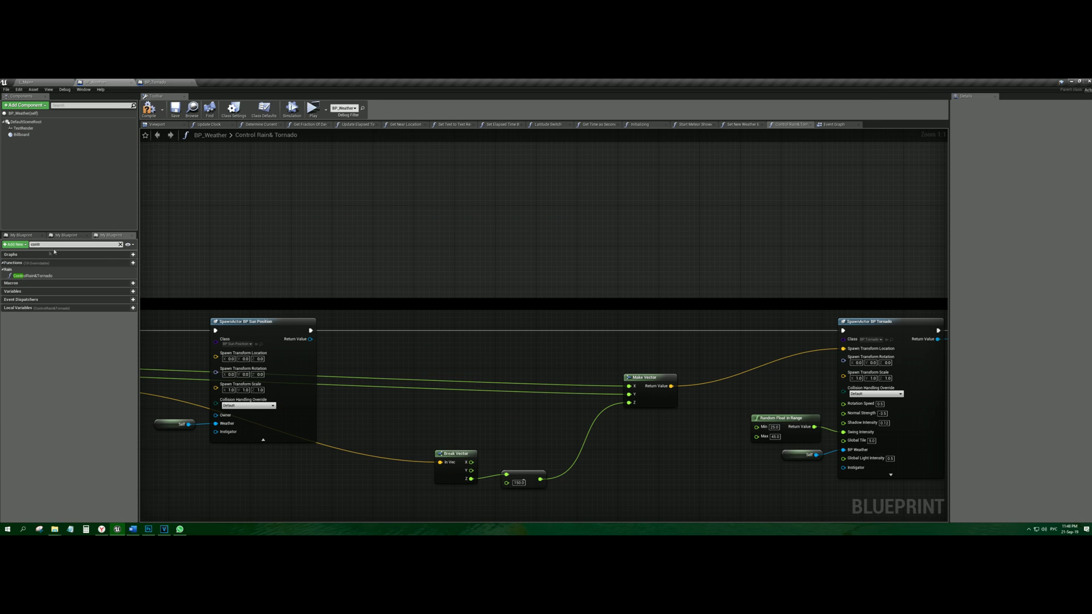
right_drag(269, 246, 377, 278)
scroll(377, 278, down, 7)
right_drag(316, 265, 664, 292)
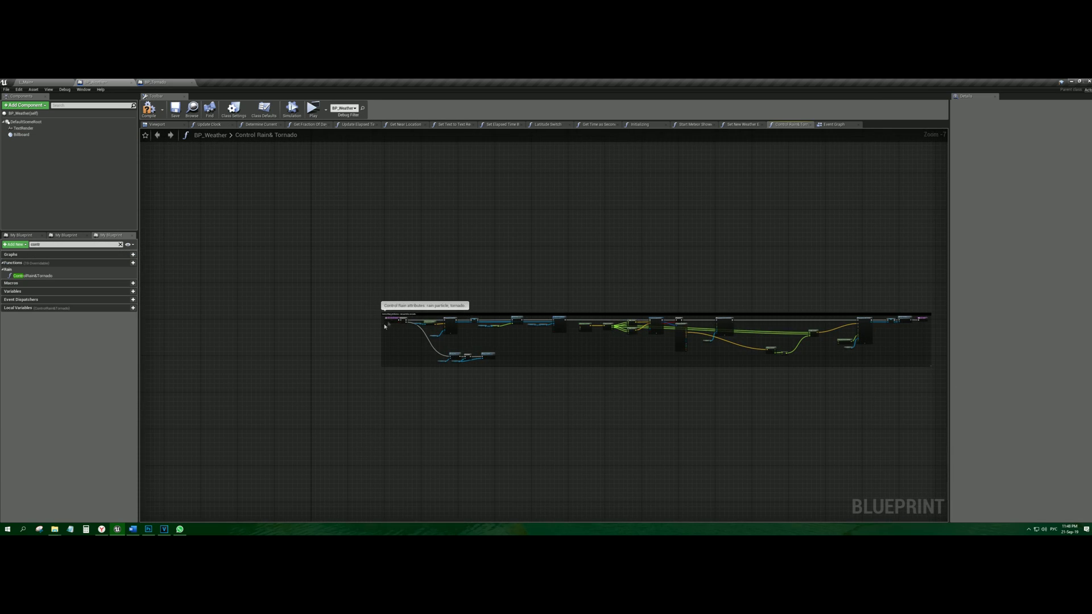
scroll(382, 325, up, 7)
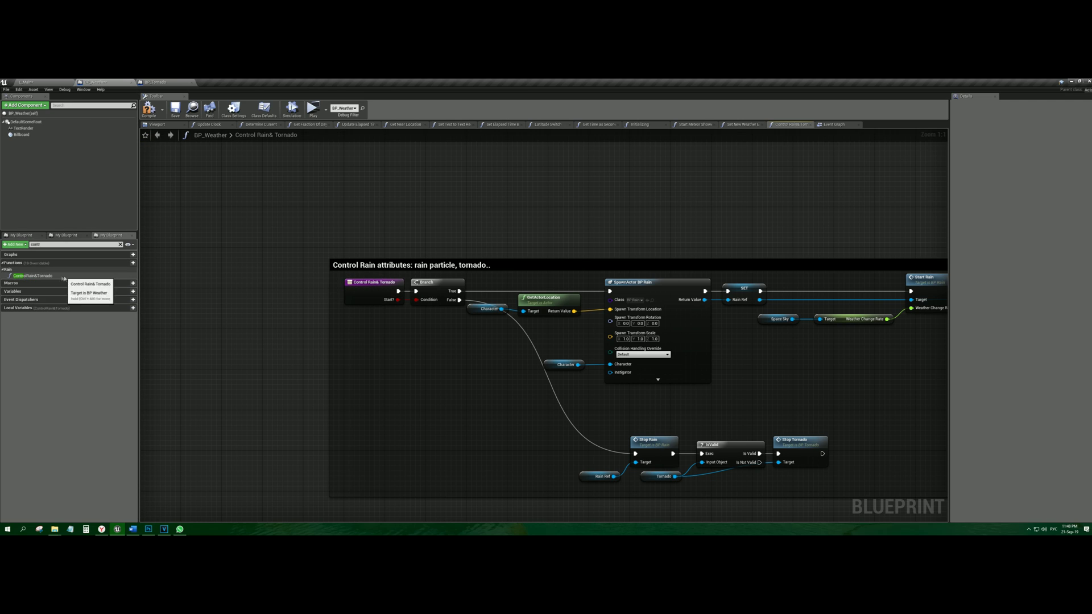
right_drag(691, 320, 149, 320)
scroll(876, 310, down, 1)
right_drag(876, 310, 629, 307)
right_drag(848, 300, 335, 322)
scroll(432, 333, down, 2)
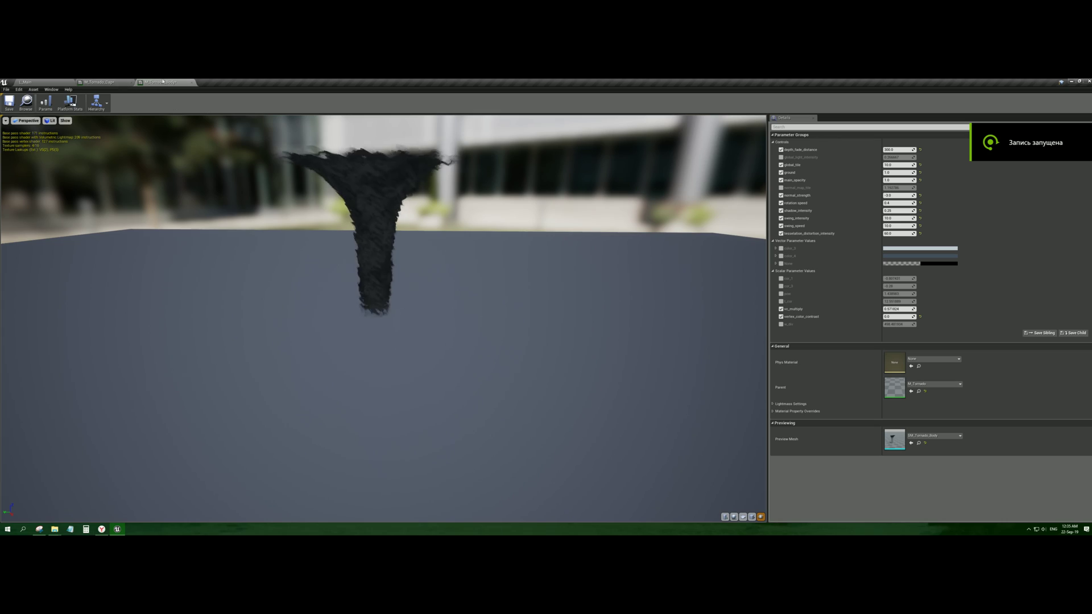
Place the tornado body and cap material instances in a separate window beside the level view and adjust their global_tile values
drag(163, 81, 185, 135)
drag(108, 82, 1089, 162)
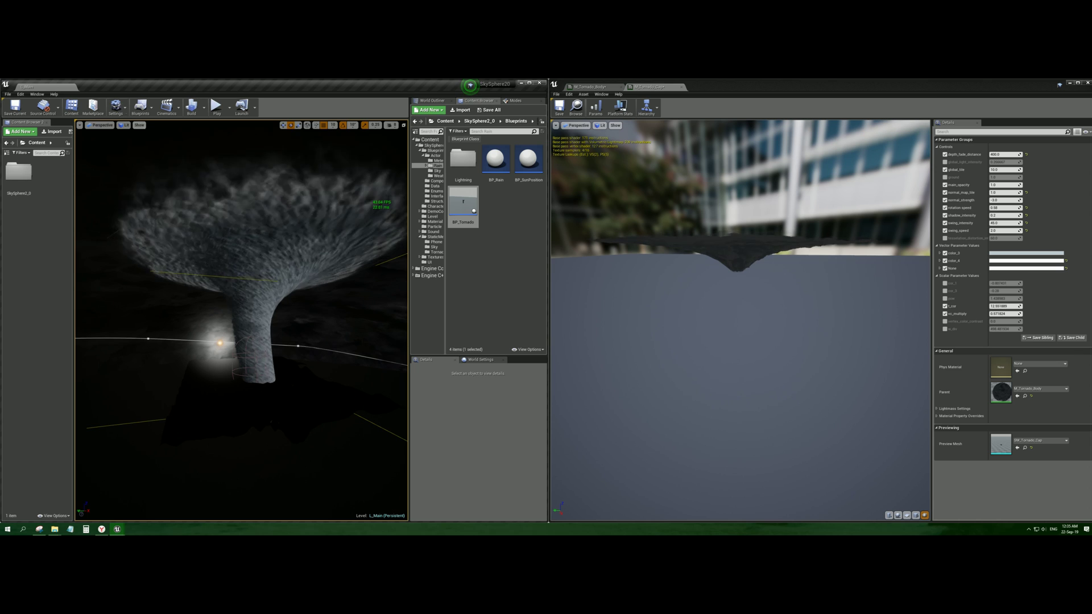
click(595, 88)
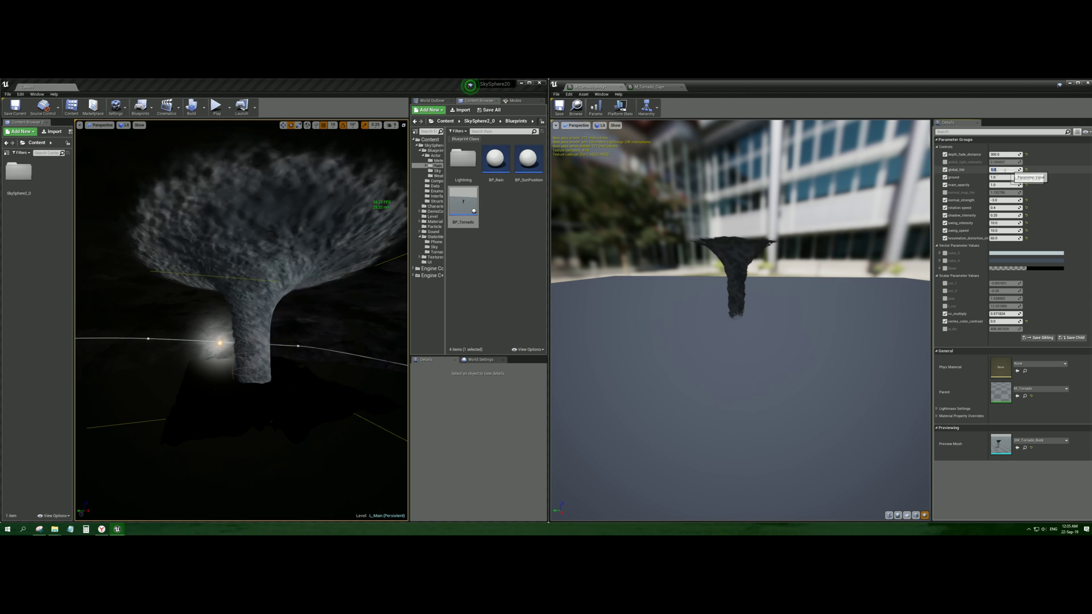
click(648, 87)
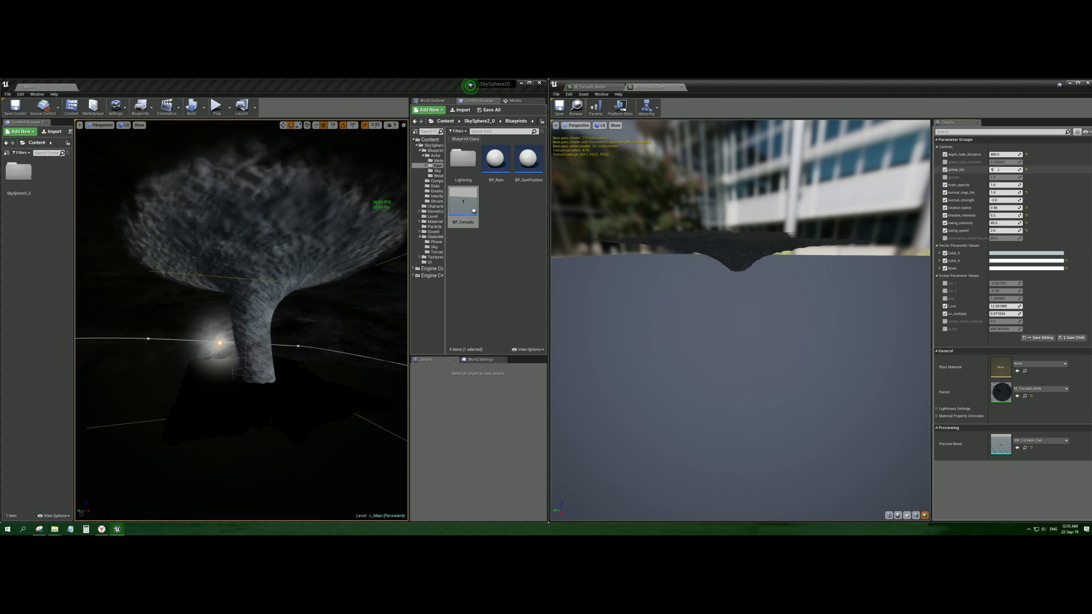
Try a ground value of 100 on the tornado body material, check the preview, and restore the value
click(591, 87)
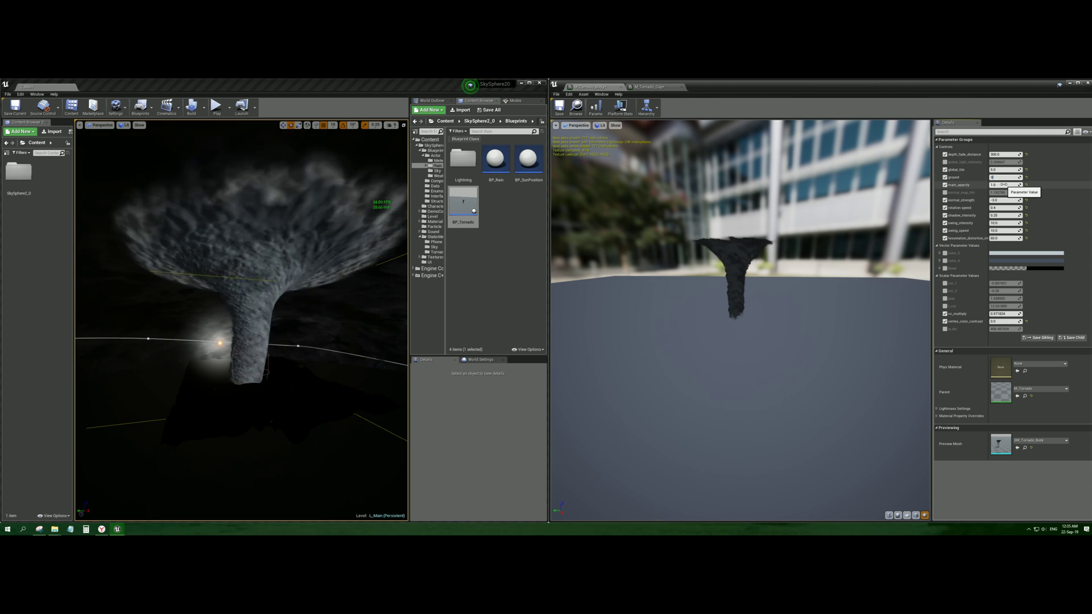
text(1)
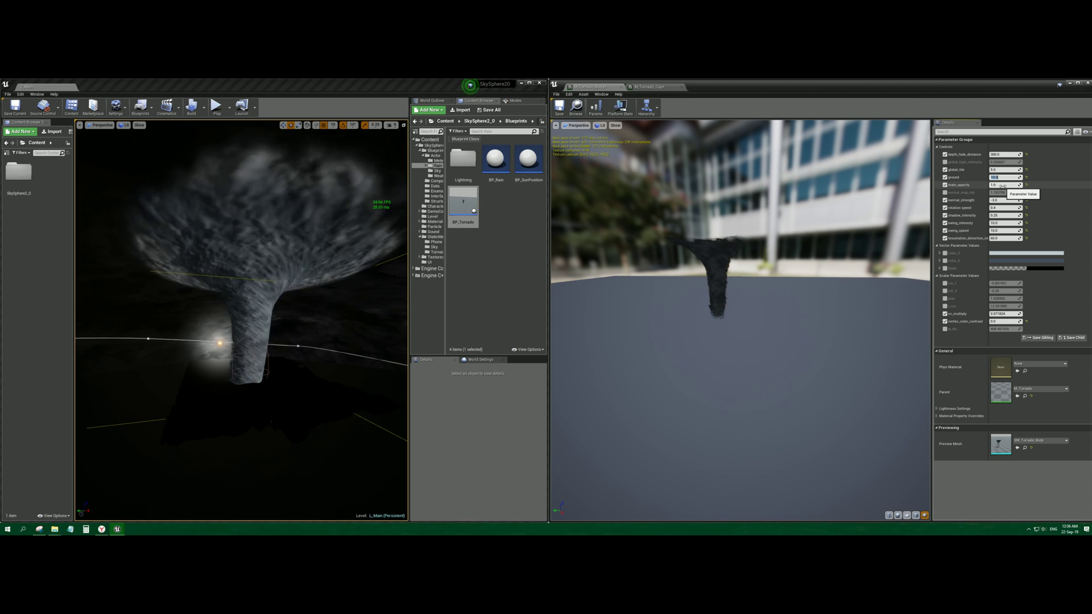
text(00)
key(Return)
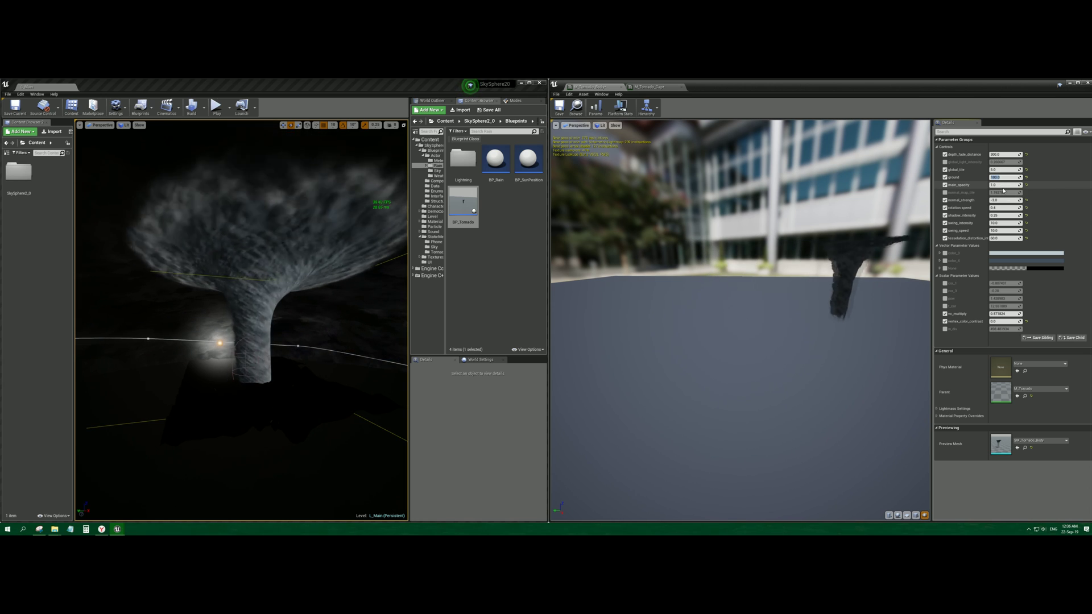
drag(807, 257, 876, 256)
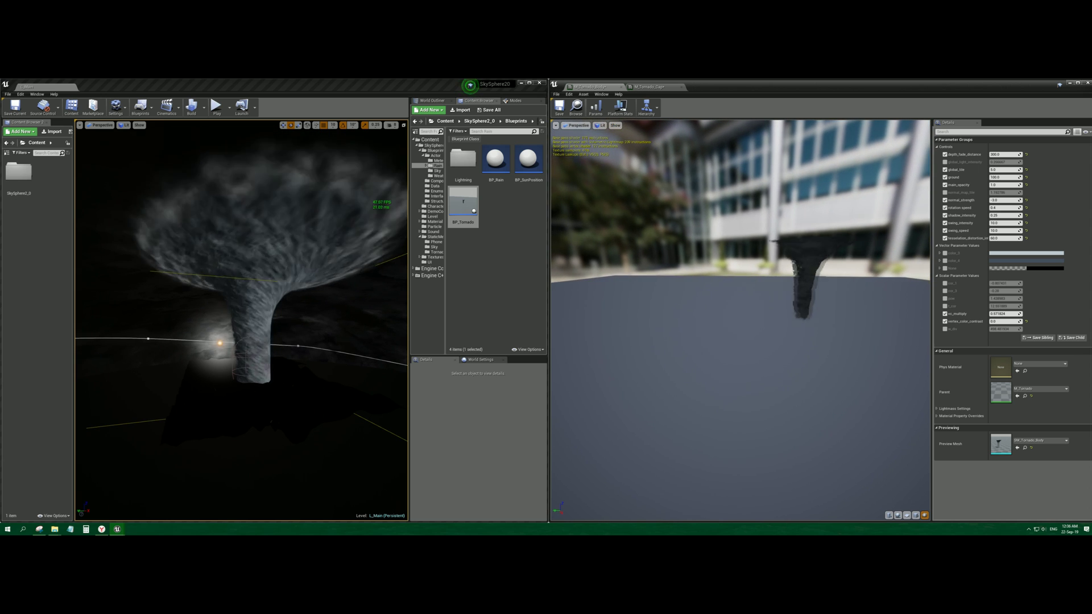
click(1001, 178)
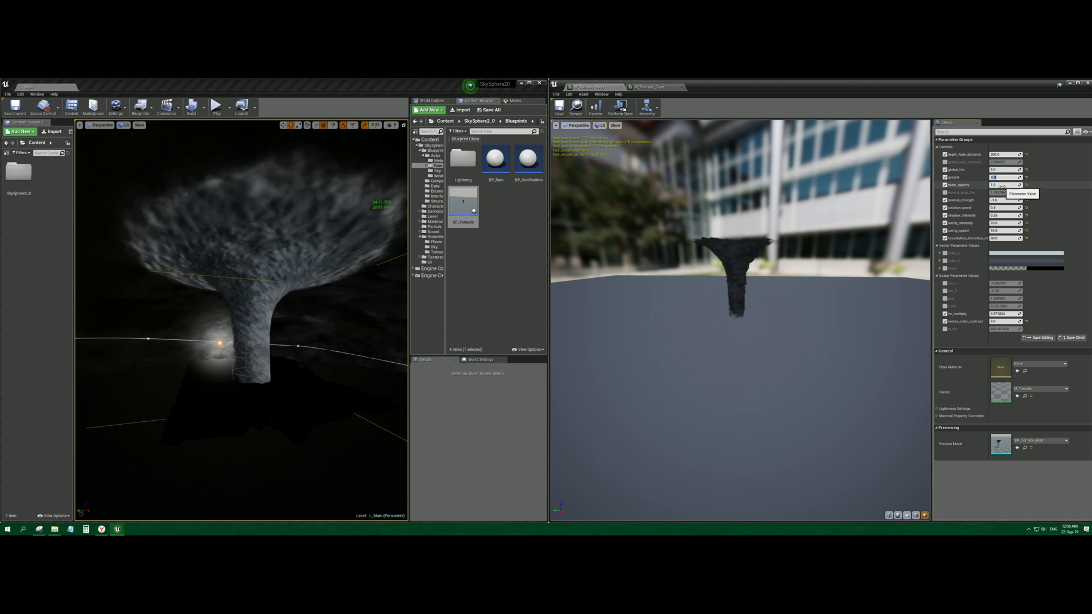
Try a main_opacity of 0.01 on the tornado body material and restore full opacity
click(1003, 186)
text(0.01)
key(Return)
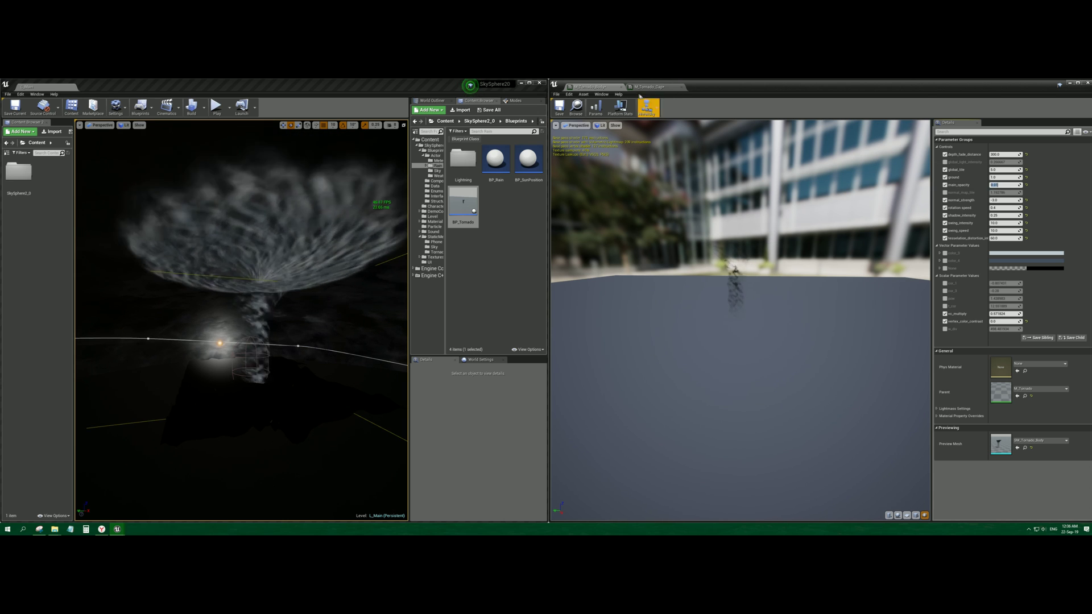
click(651, 88)
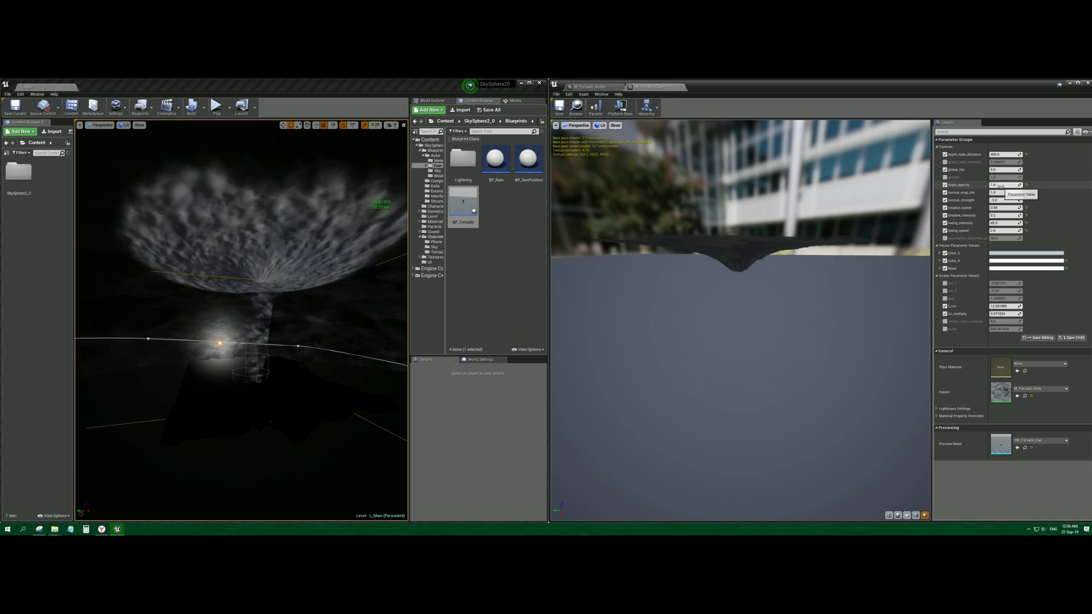
click(592, 87)
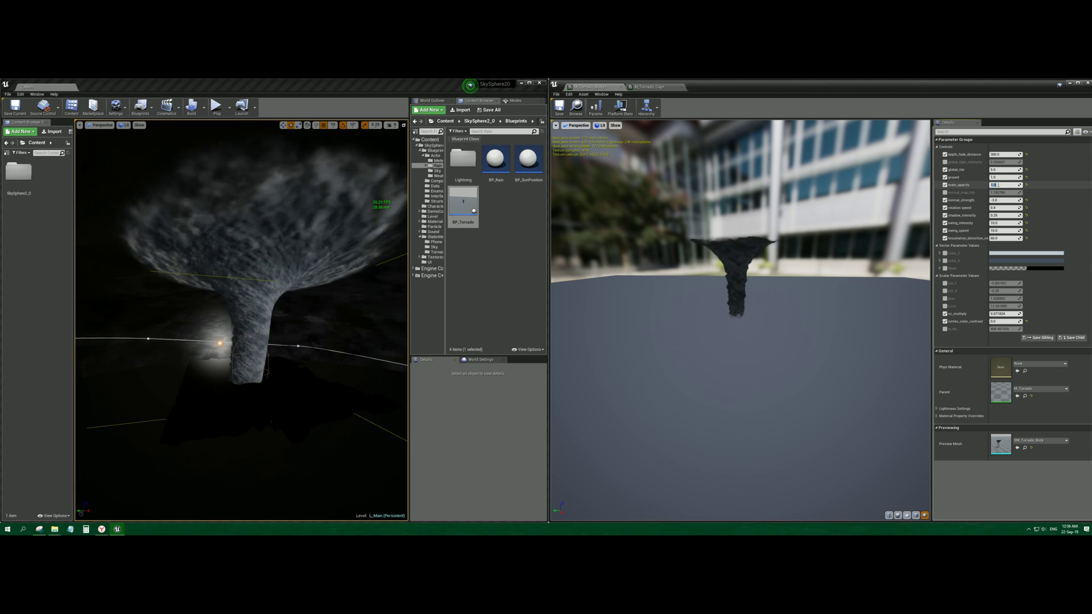
Test the tornado cap material's normal_map_tile at 10 and return it to 1
click(649, 87)
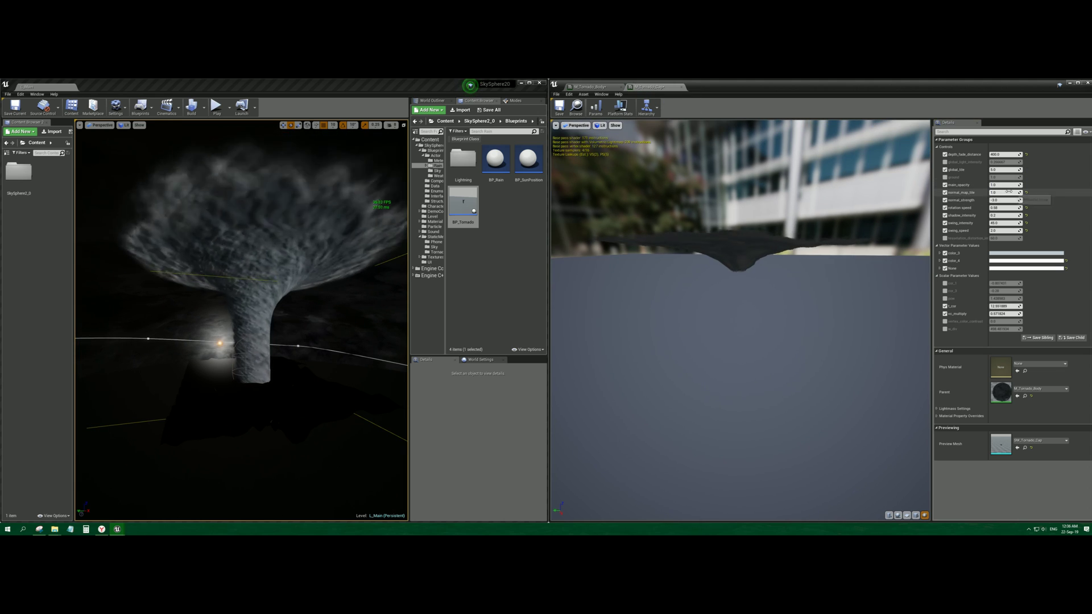
text(0)
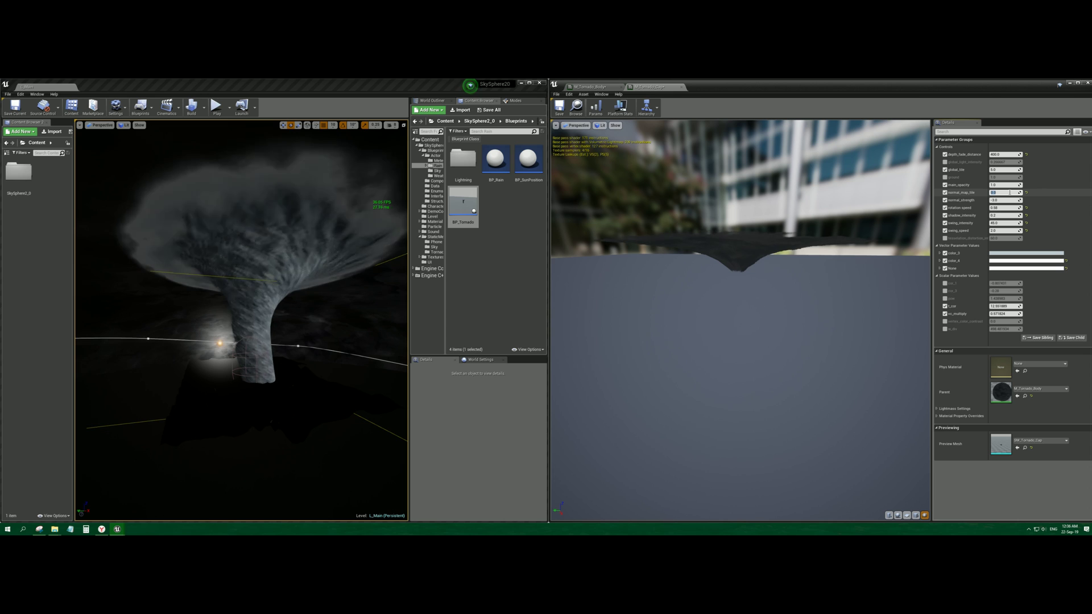
key(BackSpace)
text(10)
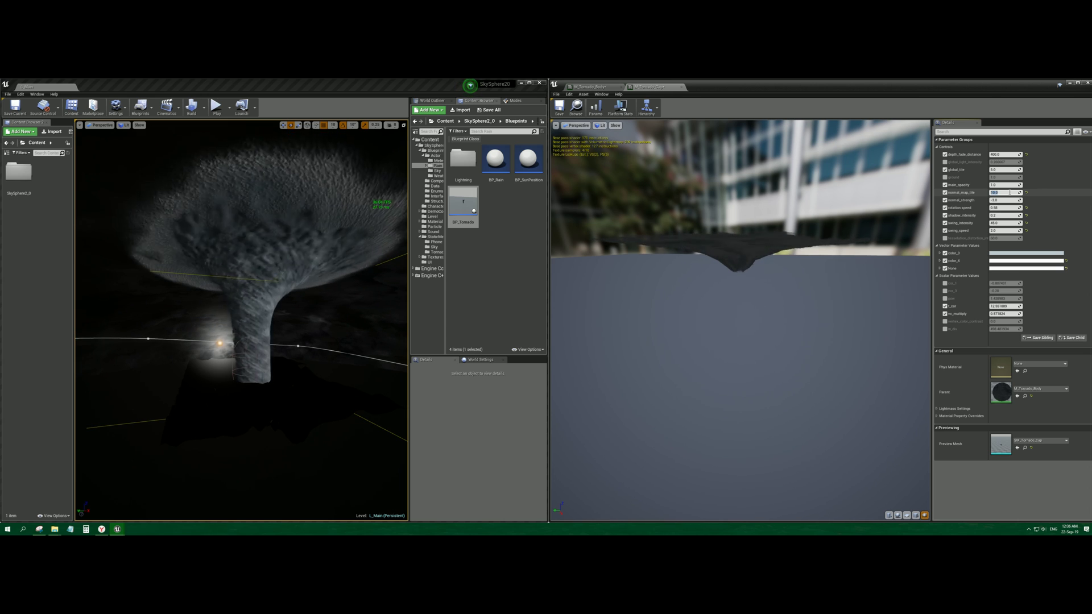
text(1)
key(Return)
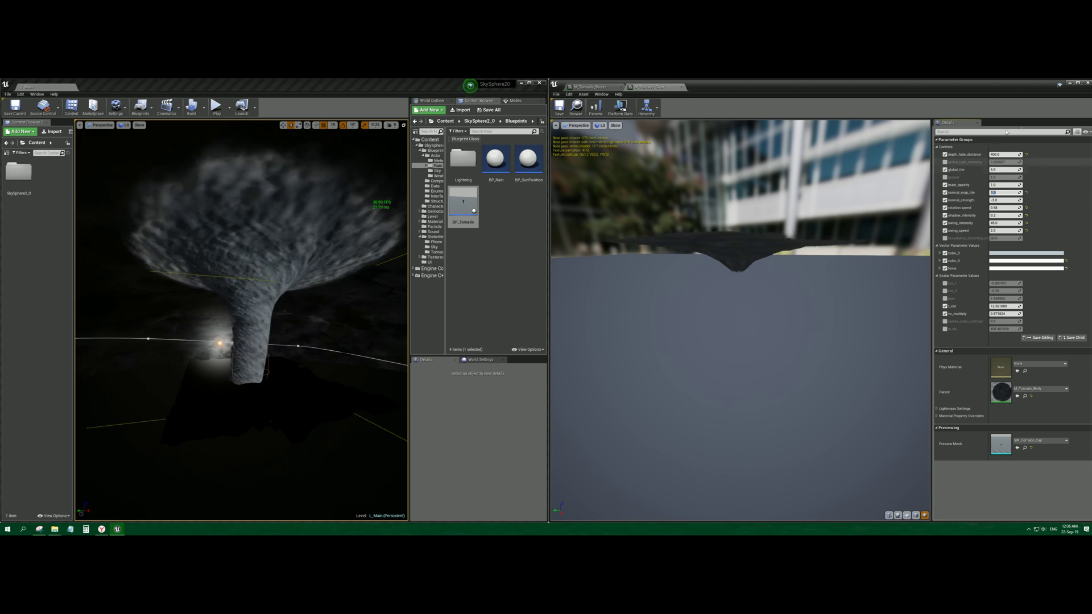
Try different rotation_speed values on the tornado cap and body materials
click(1015, 207)
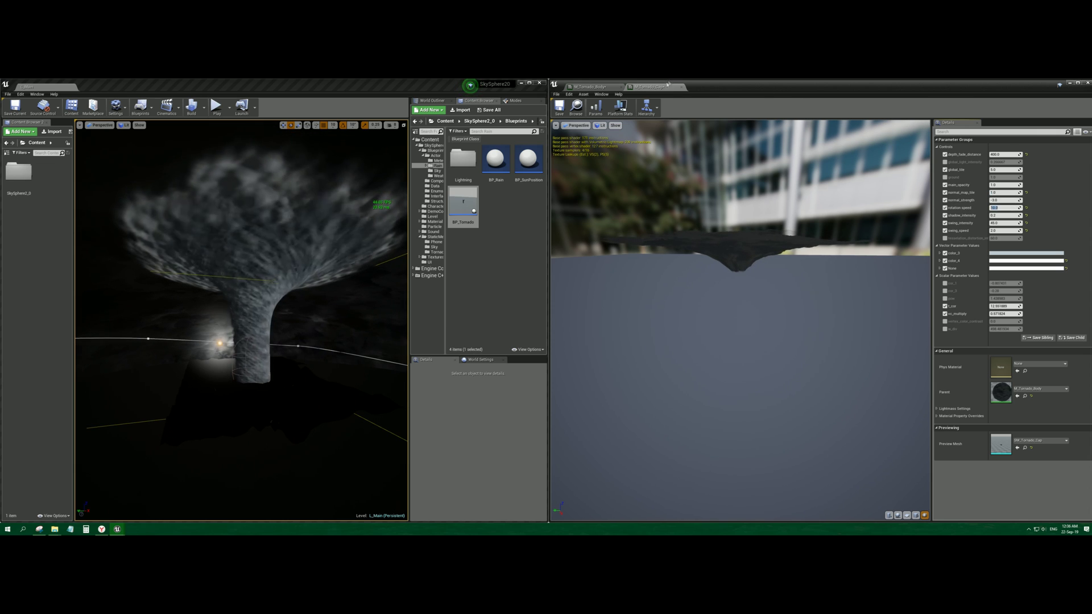
click(591, 86)
click(1007, 208)
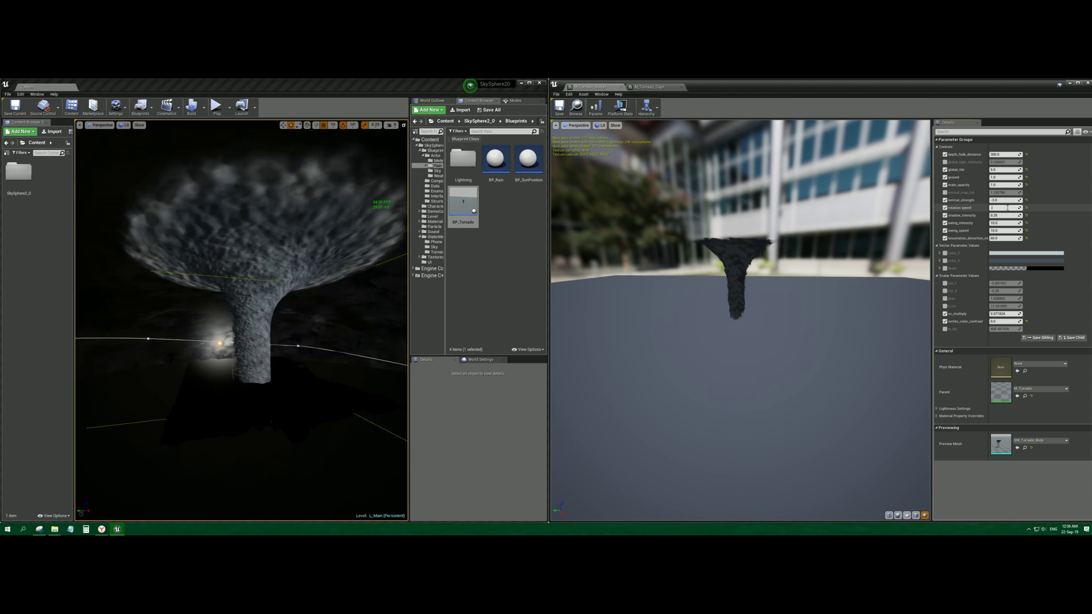
click(654, 86)
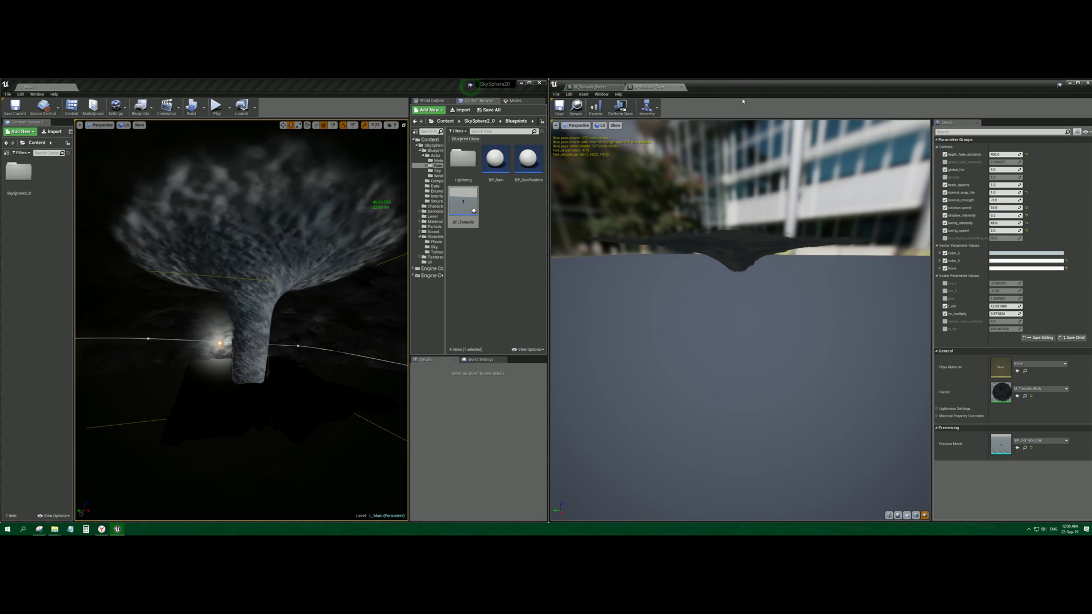
Test the cap material's normal_strength and normal_map_tile, and restore its original rotation_speed
click(1007, 200)
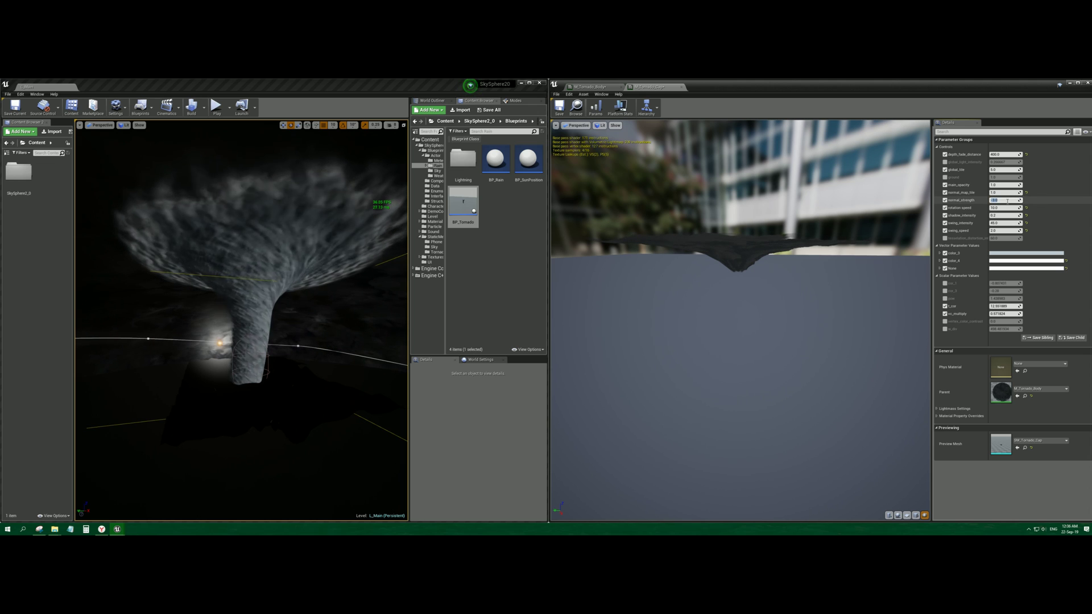
click(1007, 192)
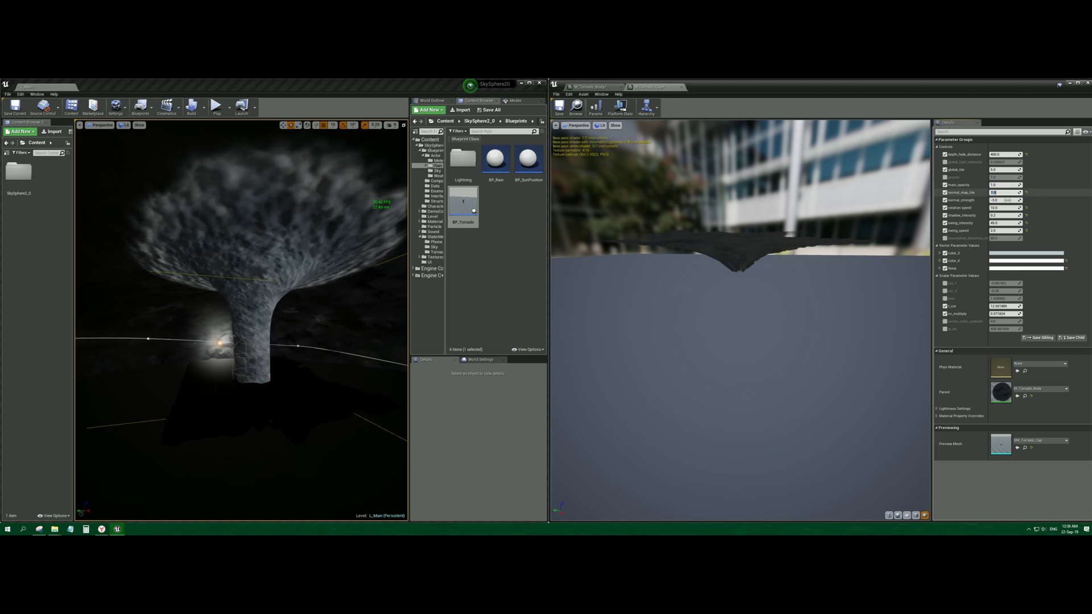
click(1008, 208)
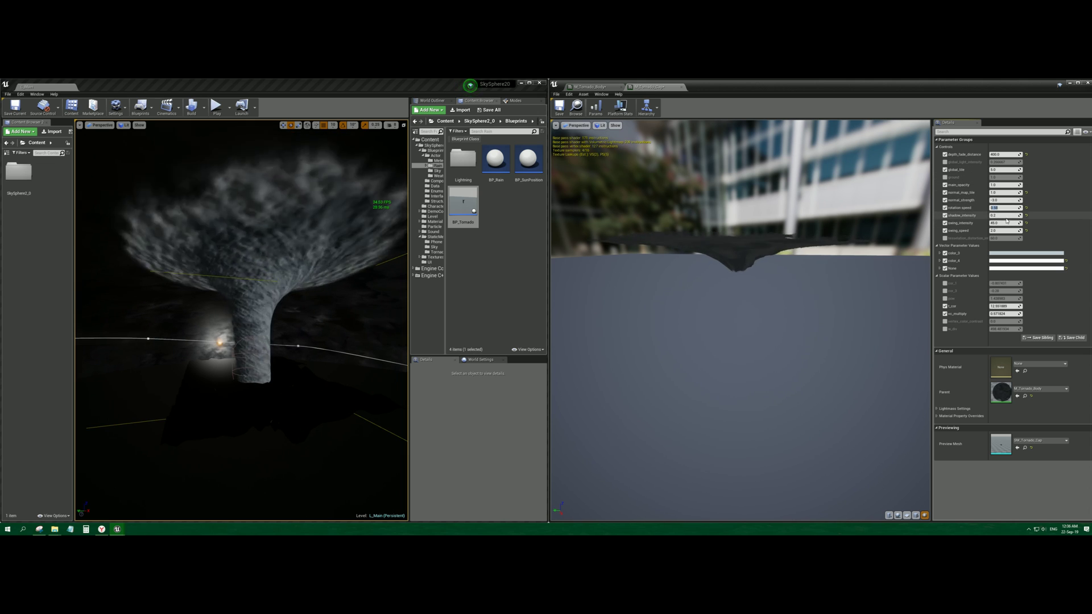
Try a shadow_intensity of 10 on the tornado cap material, then lower it to 0.5 and check the swing settings
key(Return)
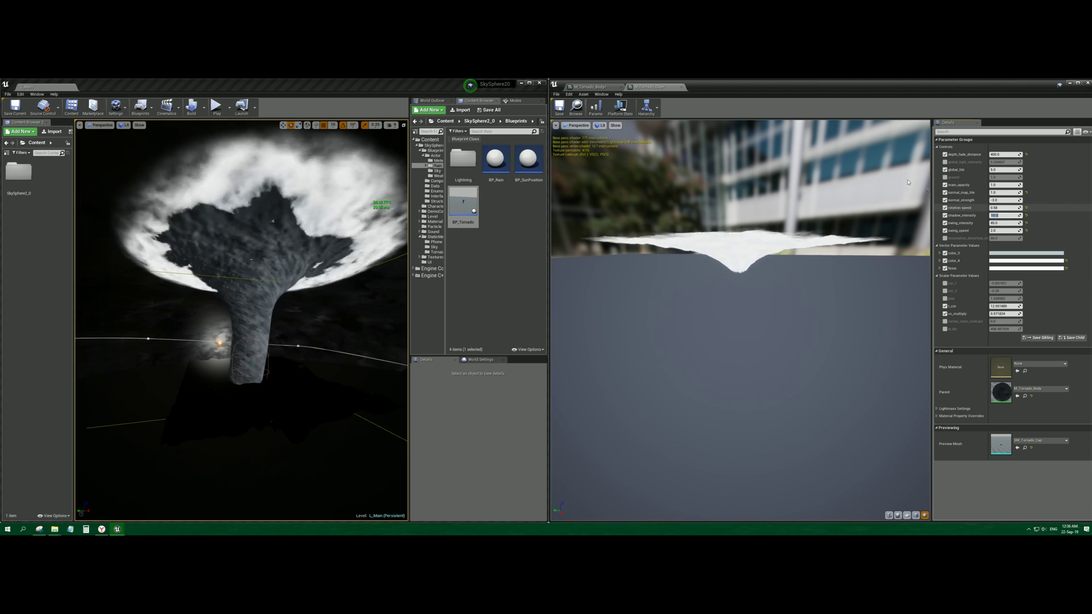
click(592, 86)
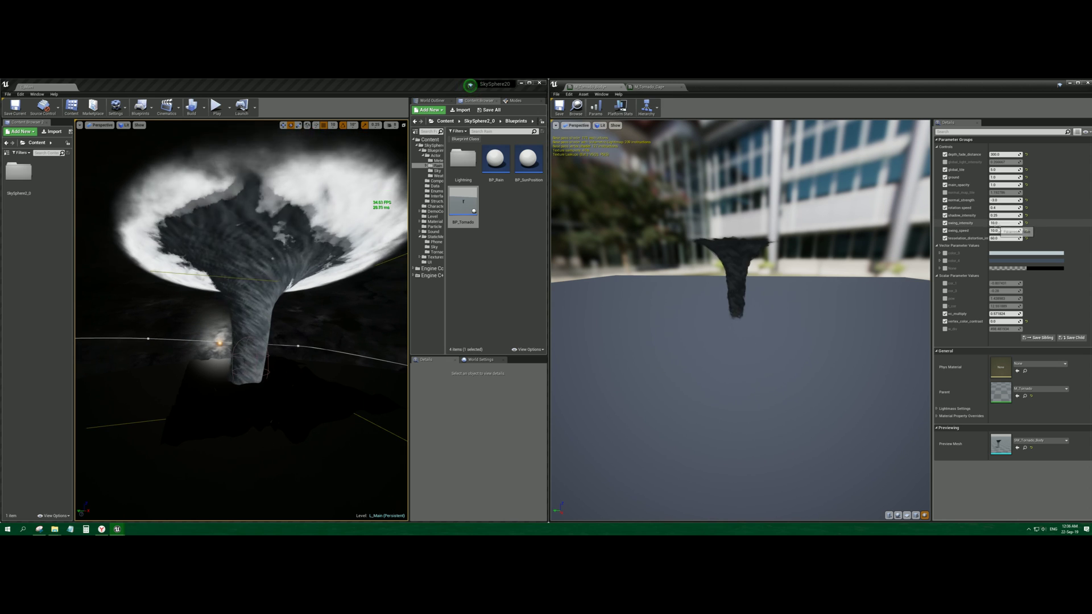
click(1003, 215)
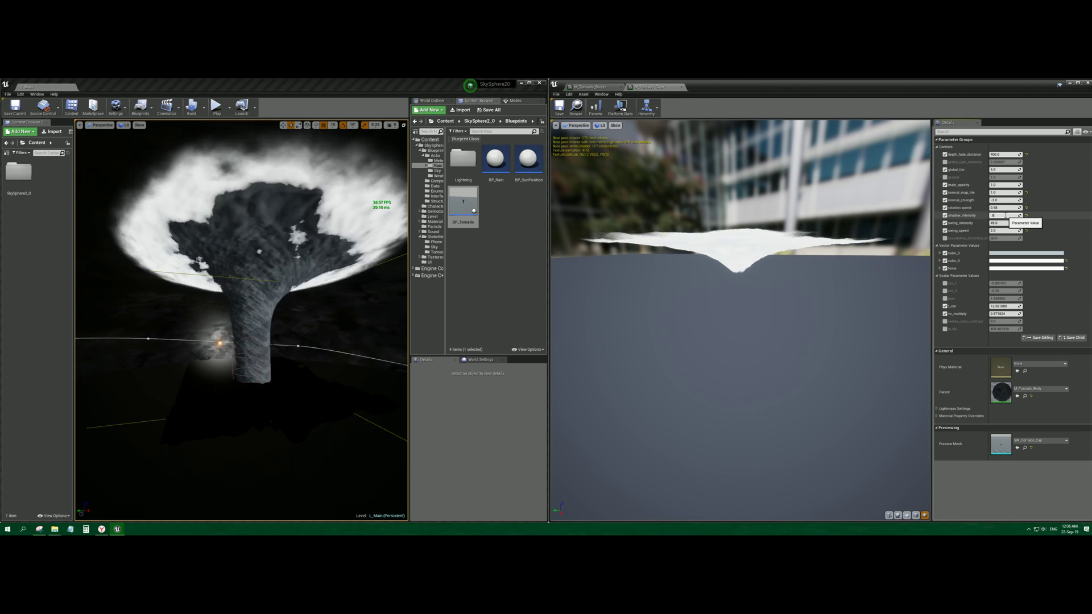
click(1006, 223)
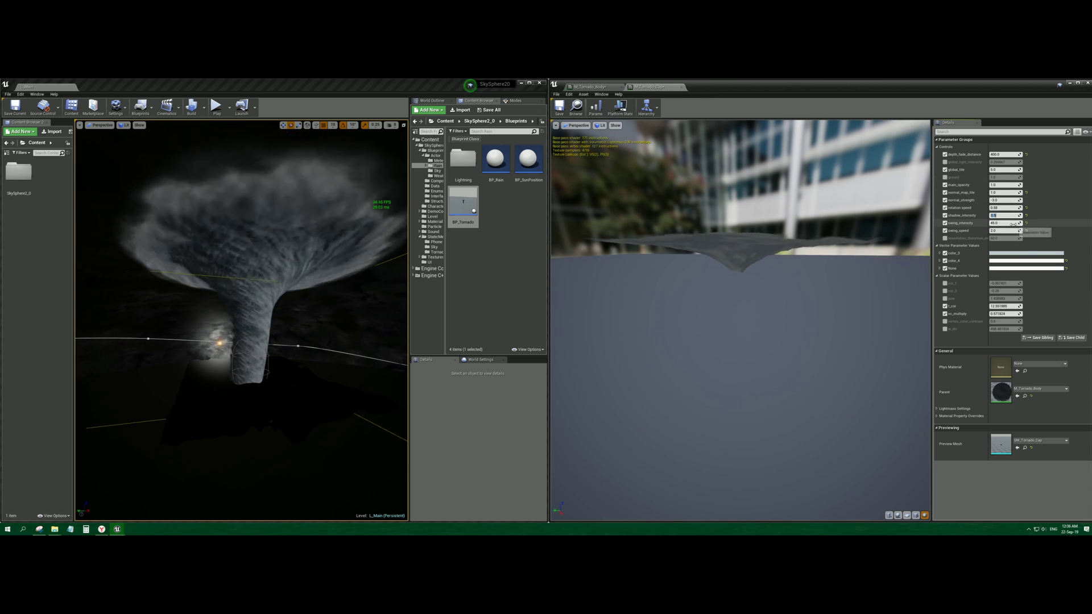
click(1004, 231)
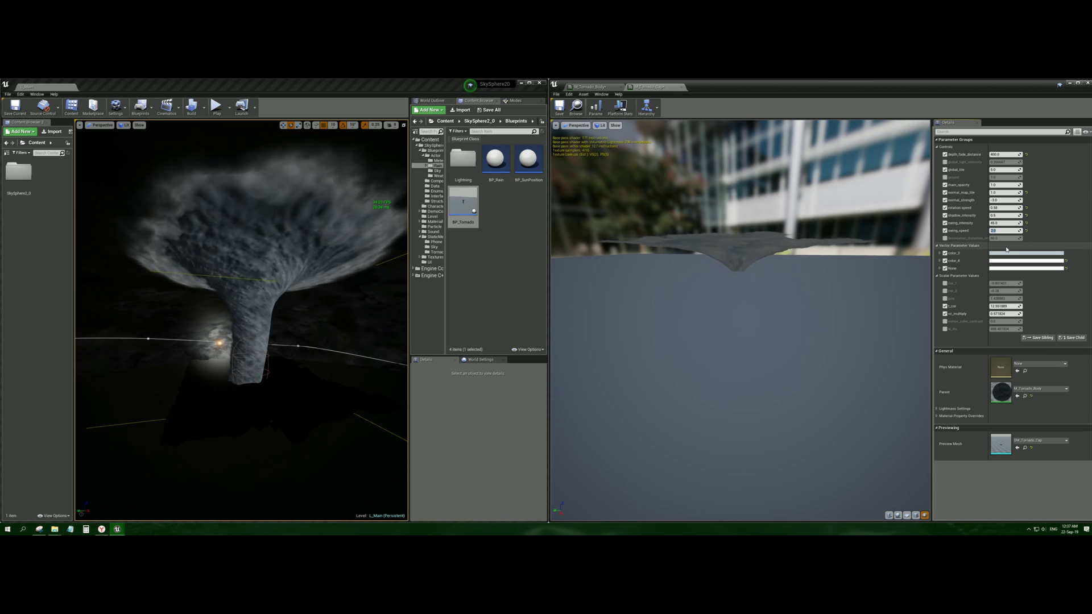
Change the first vector color of the tornado cap material to a saturated magenta
click(1027, 253)
click(932, 291)
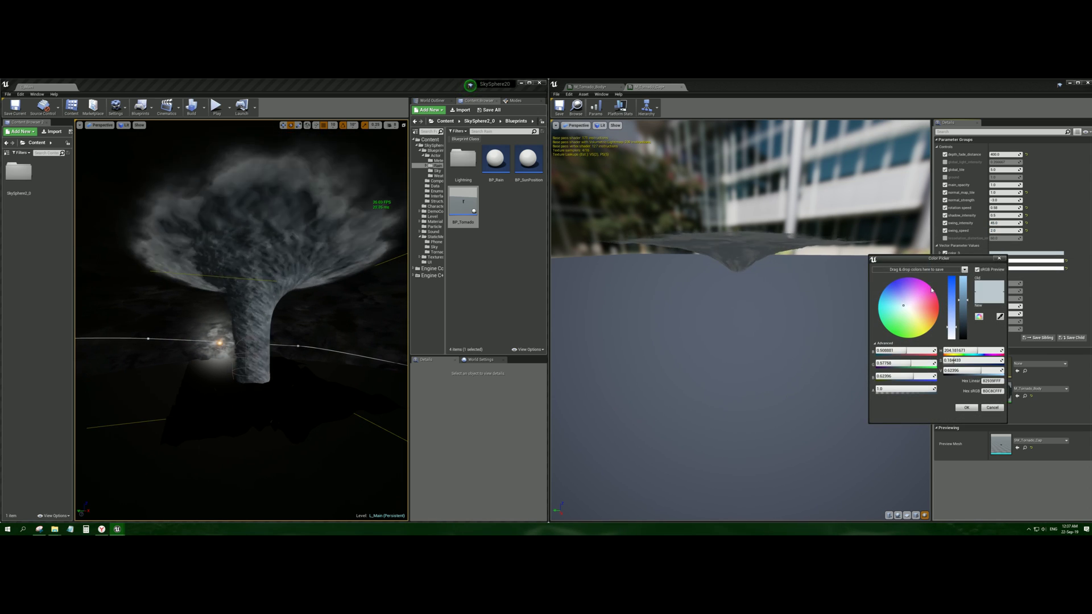
drag(932, 290, 925, 282)
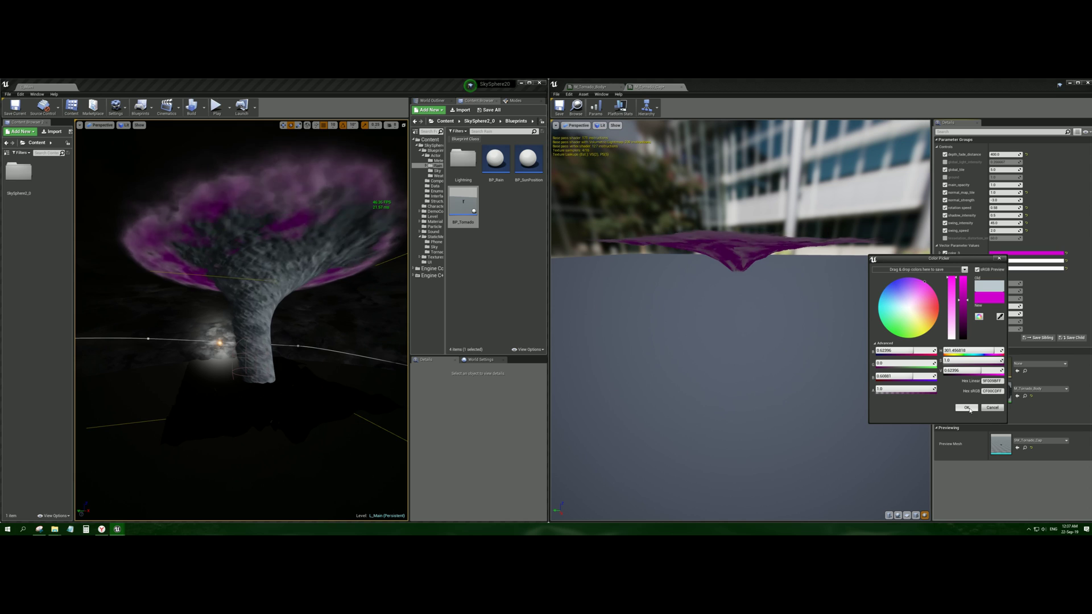
click(968, 408)
Change the second vector color of the tornado cap material to a bright bluish green
click(1027, 260)
click(887, 339)
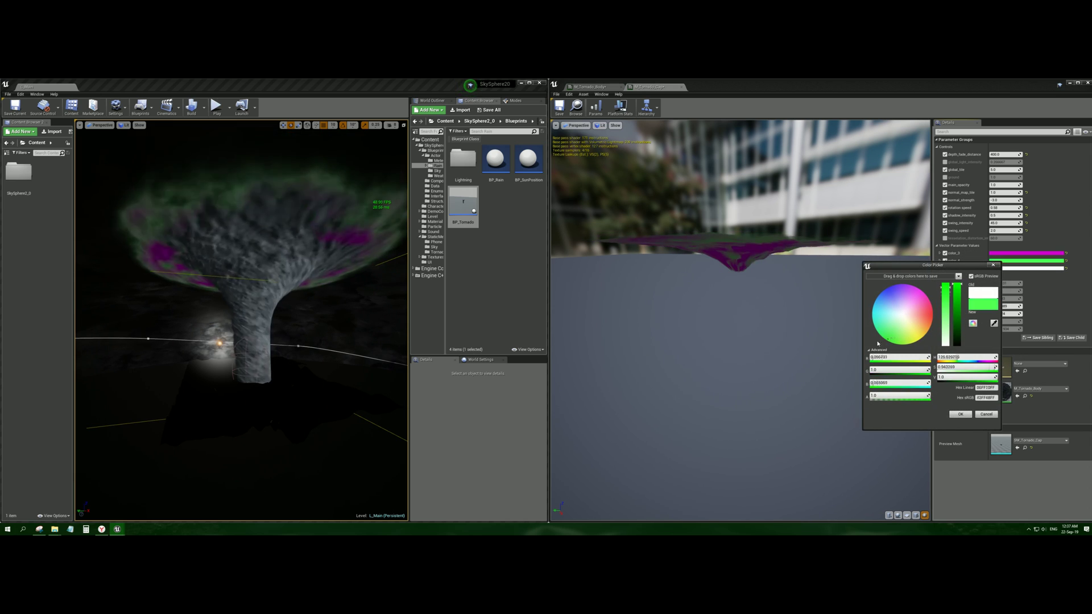
drag(877, 343, 869, 349)
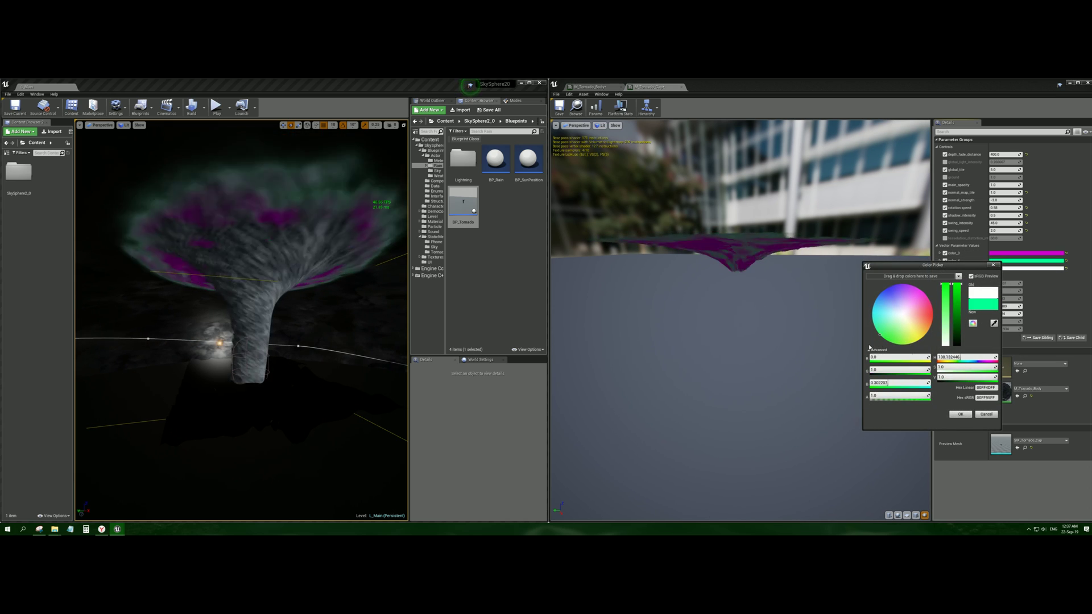
click(962, 416)
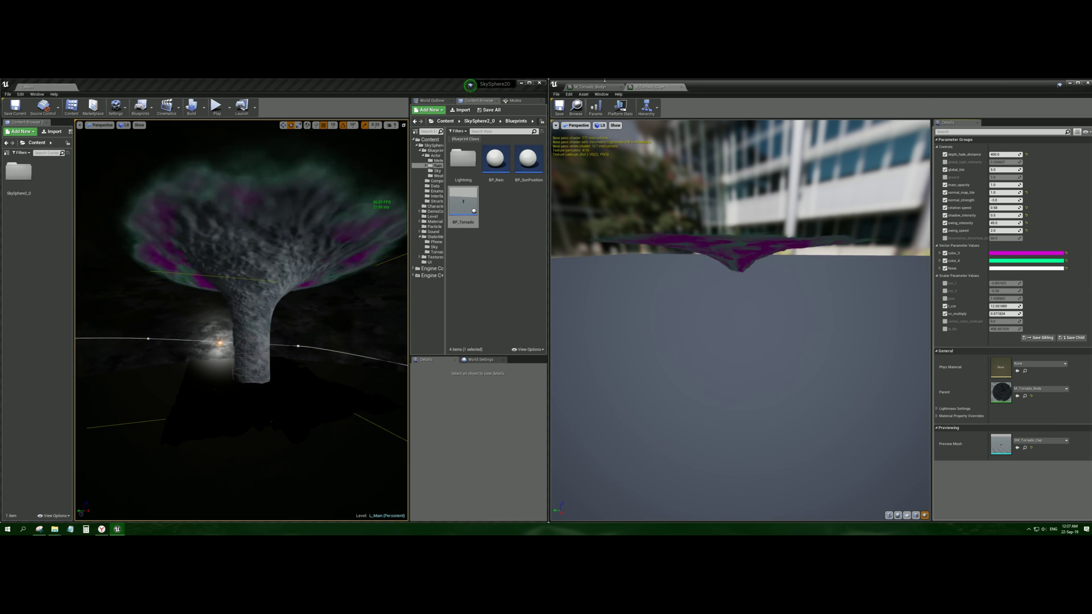
Enable both vector color overrides on the tornado body material and paste the copied bluish green into the second color
click(591, 87)
click(945, 253)
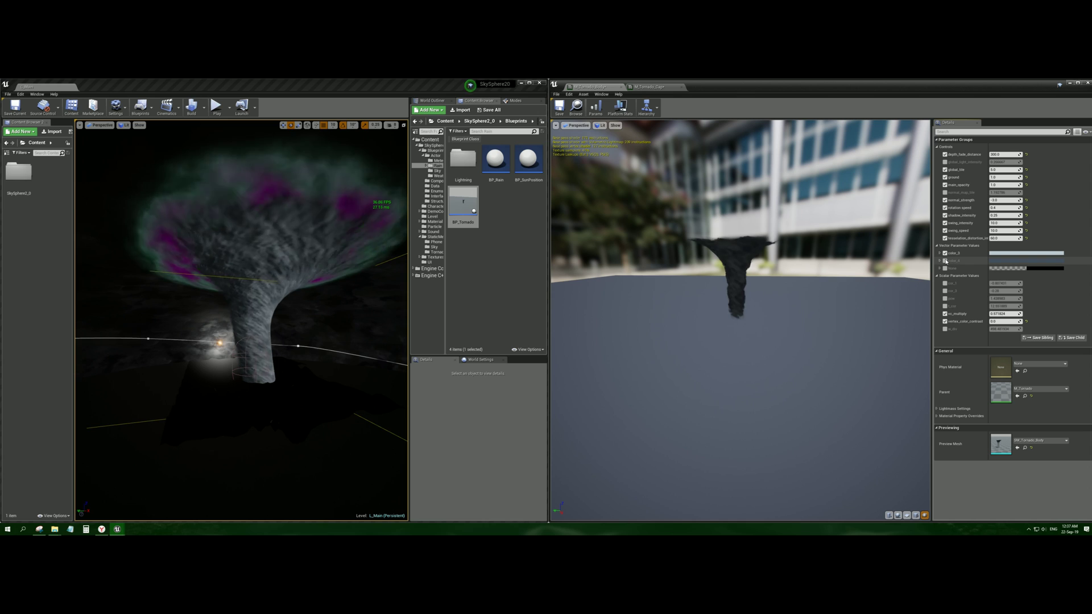
click(945, 260)
right_click(961, 265)
click(968, 287)
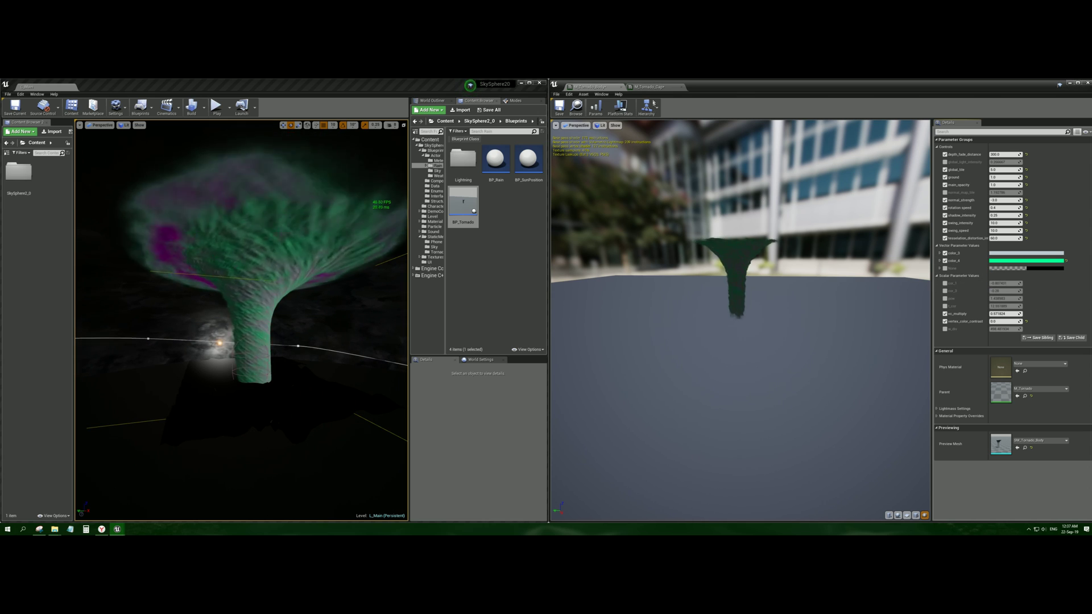
Copy the magenta first vector color from the tornado cap material and paste it into the body material's first vector color
click(651, 88)
right_click(961, 253)
click(971, 279)
click(592, 87)
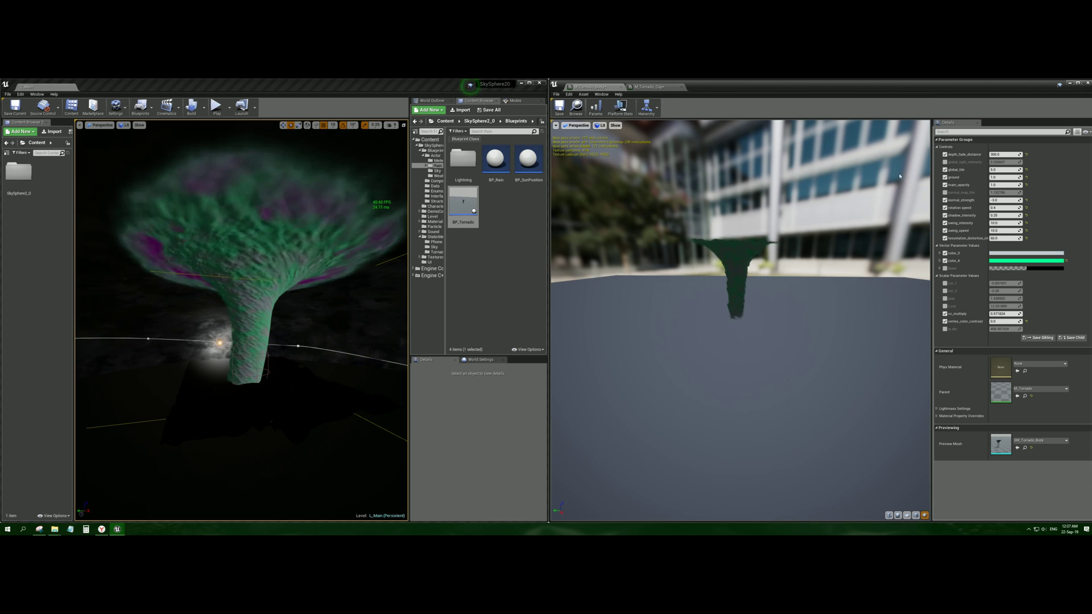
right_click(957, 254)
click(972, 282)
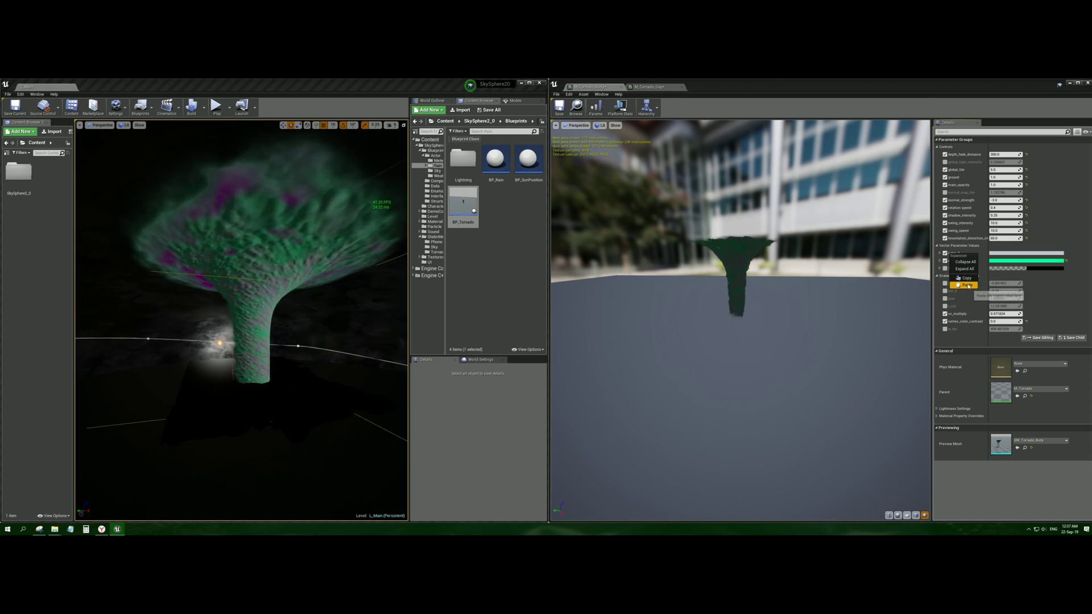
mouse_move(308, 280)
right_down()
mouse_move(290, 280)
mouse_move(302, 280)
right_up()
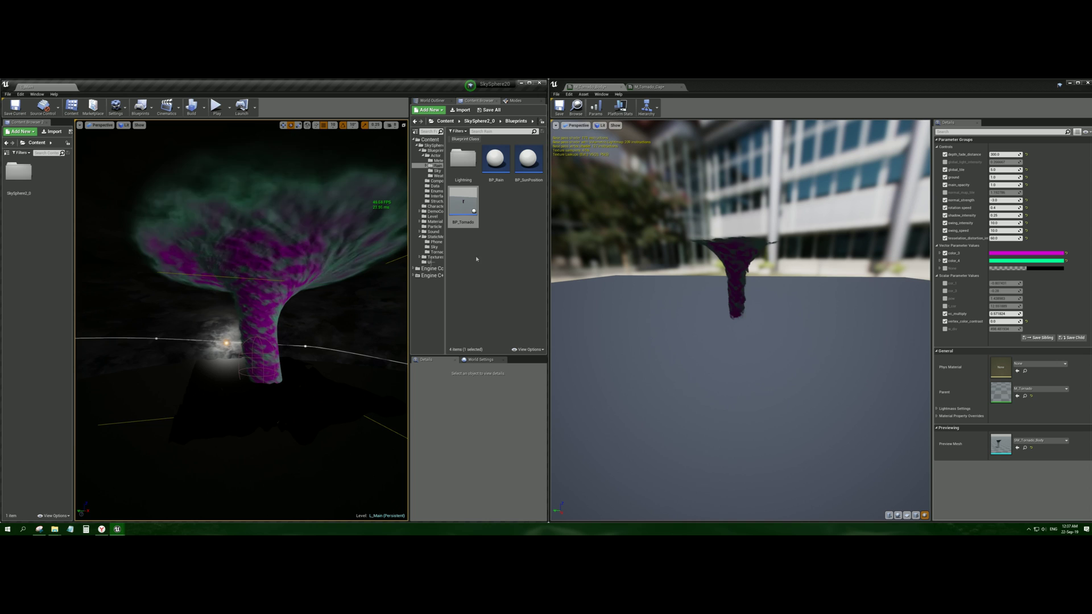
Test vertex_color_contrast on the tornado body material at 100 and 1, then set it to 10
click(1006, 322)
click(1006, 322)
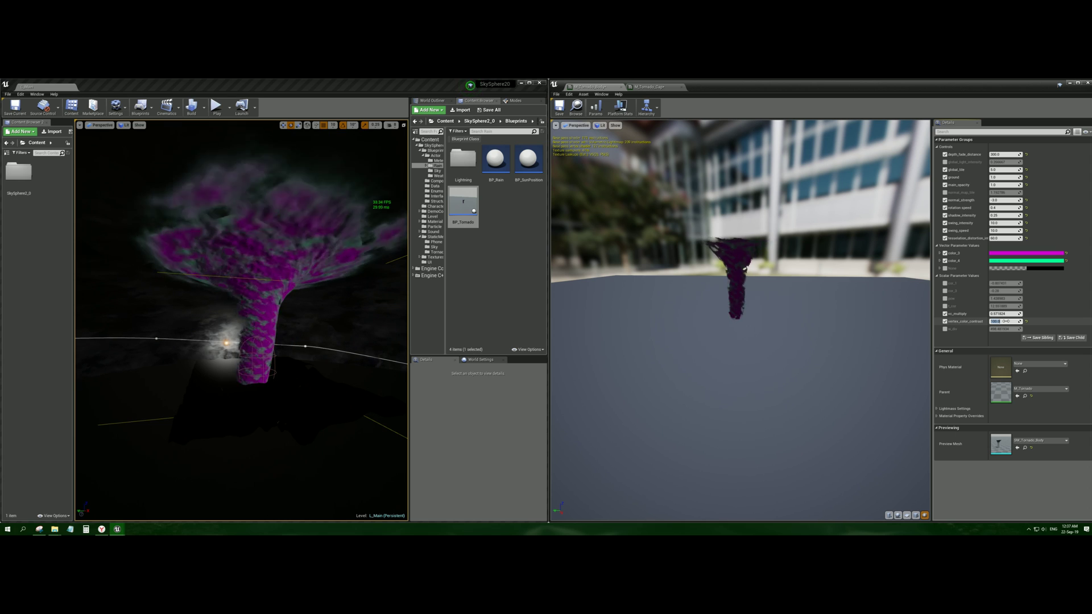
text(1)
key(Return)
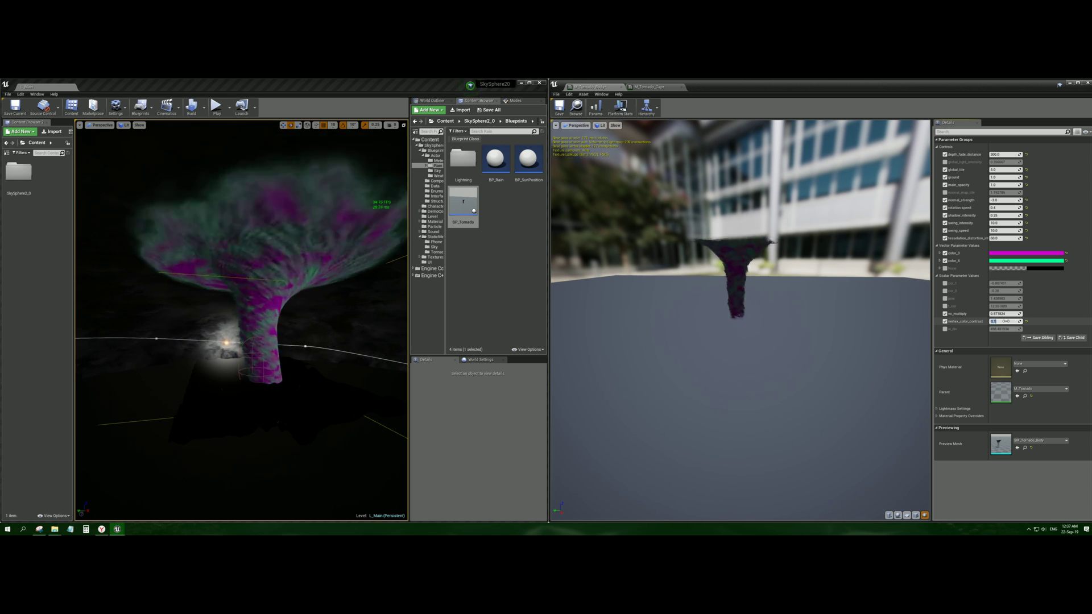
key(Return)
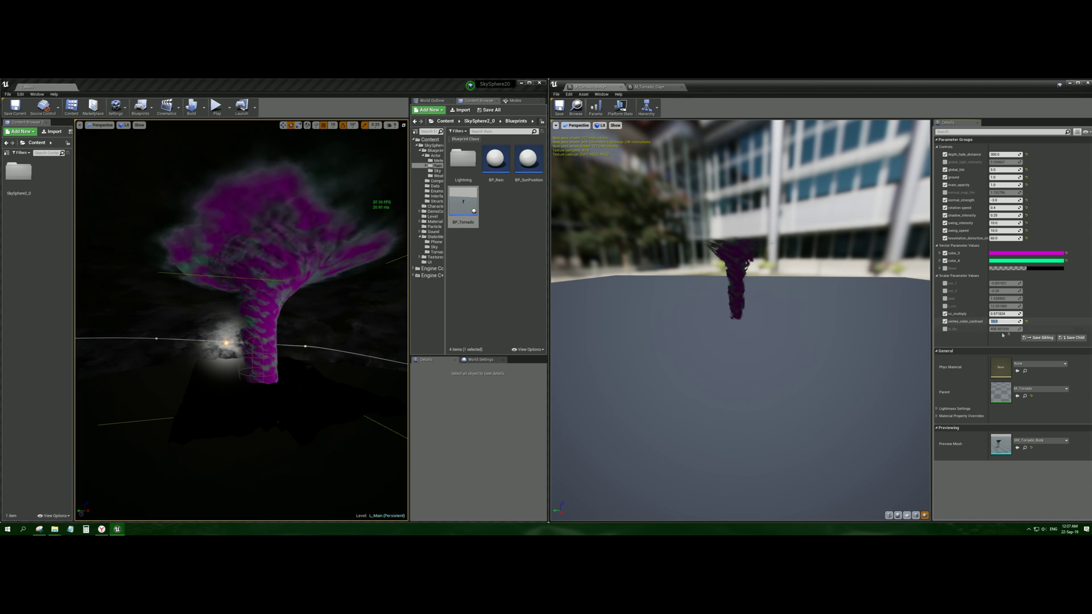
Try values such as 1, 0.3 and 100 for the tornado body material's multiply parameter, then set it to 0.7
click(1007, 314)
text(1)
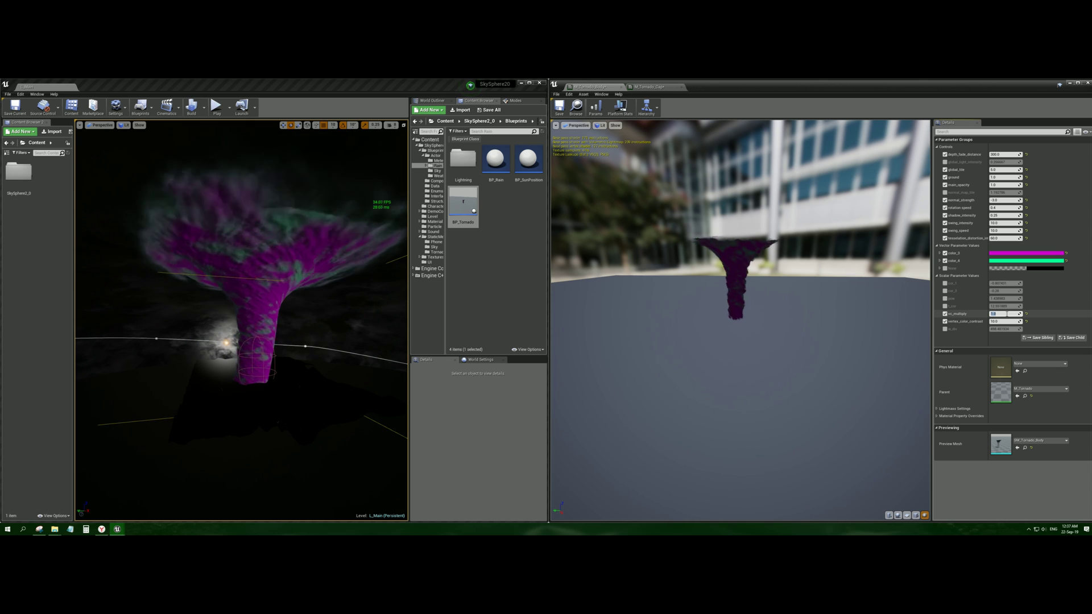
text(1)
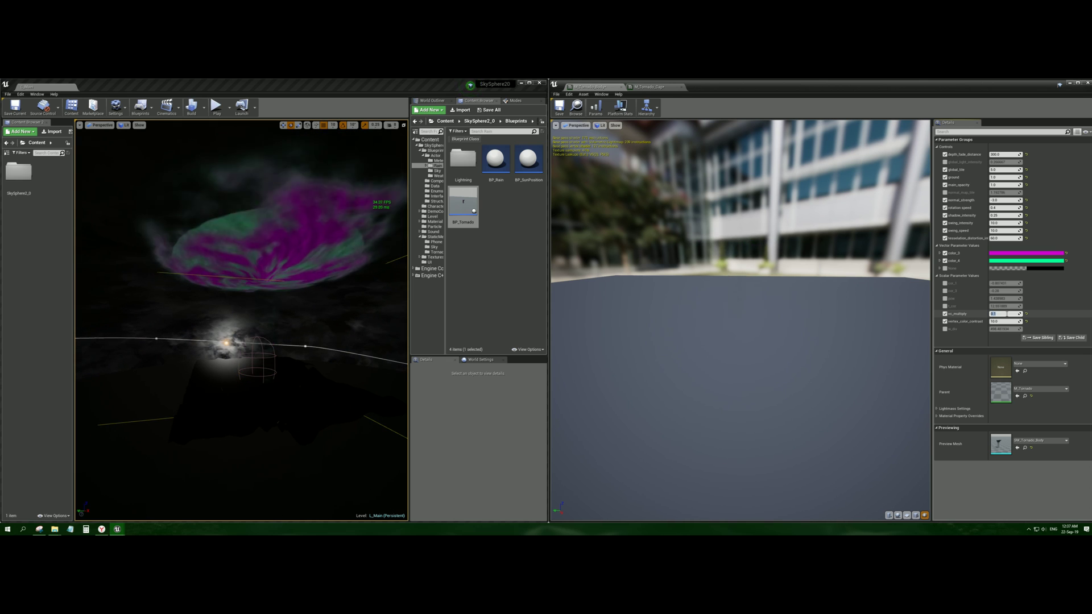
text(.3)
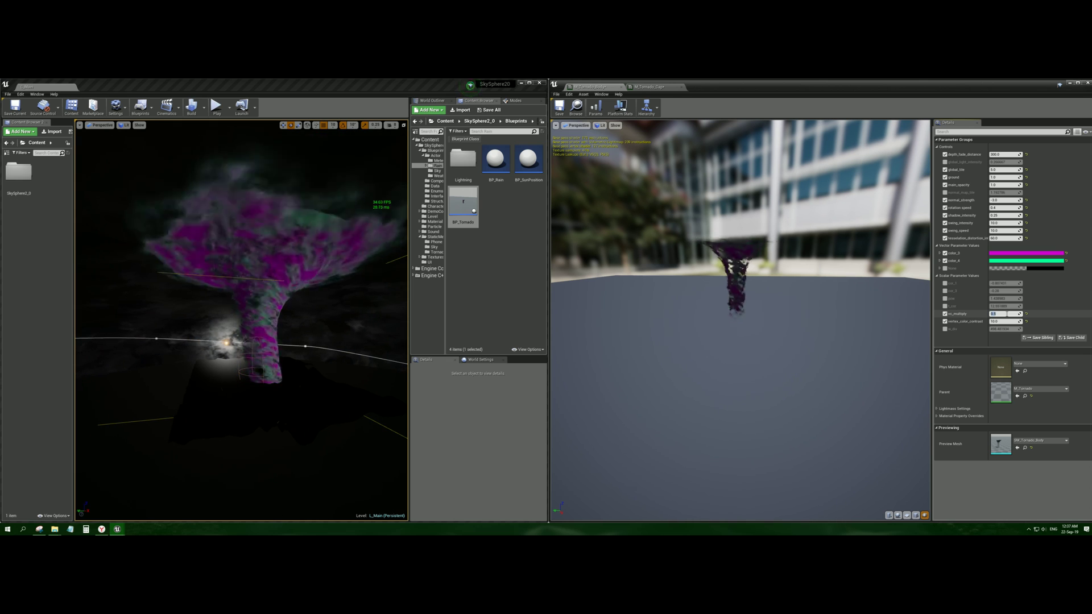
text(100)
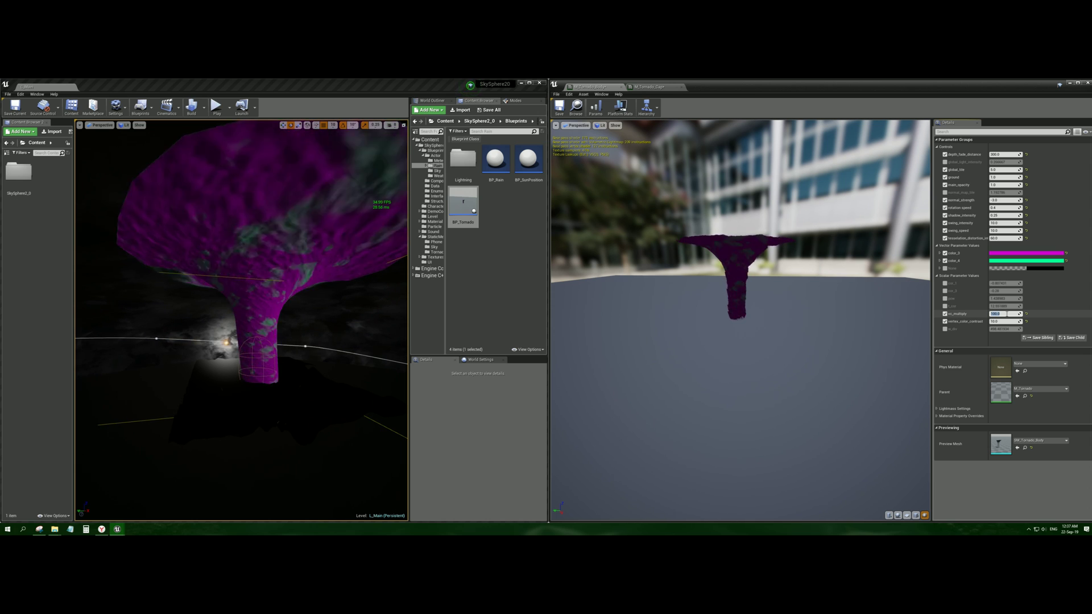
text(1)
key(Return)
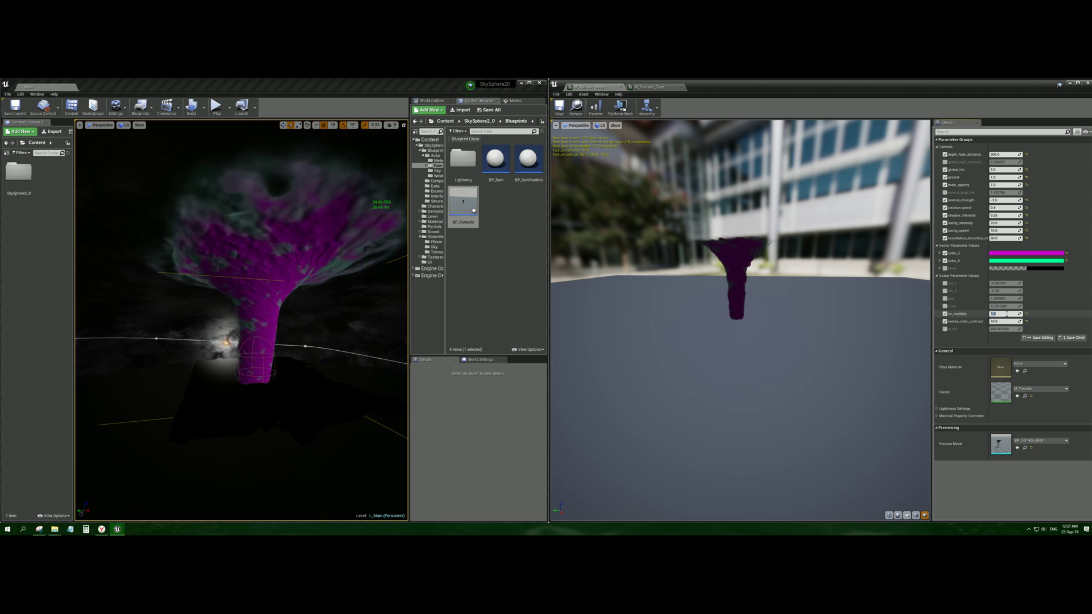
text(0.7)
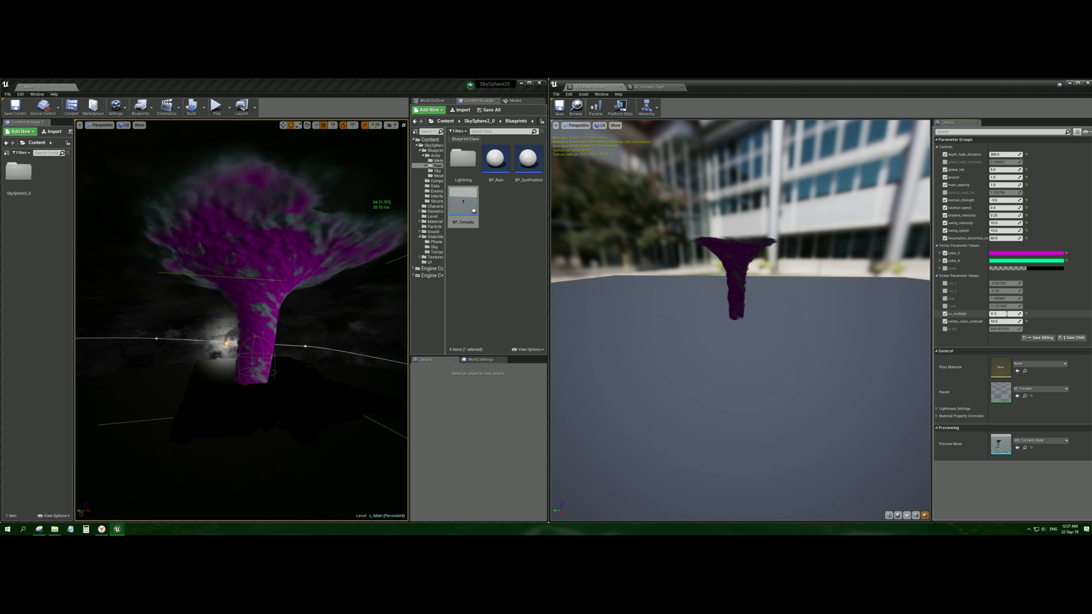
key(Return)
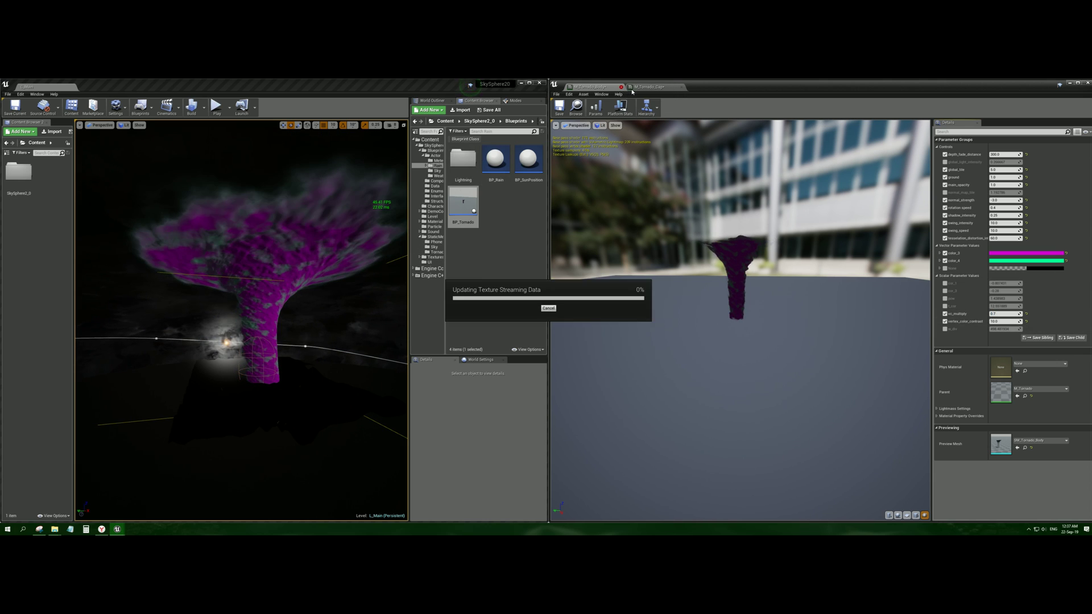
Close the tornado material editors and clear away the browser and file explorer windows to return to the level view
click(632, 88)
click(621, 88)
click(622, 87)
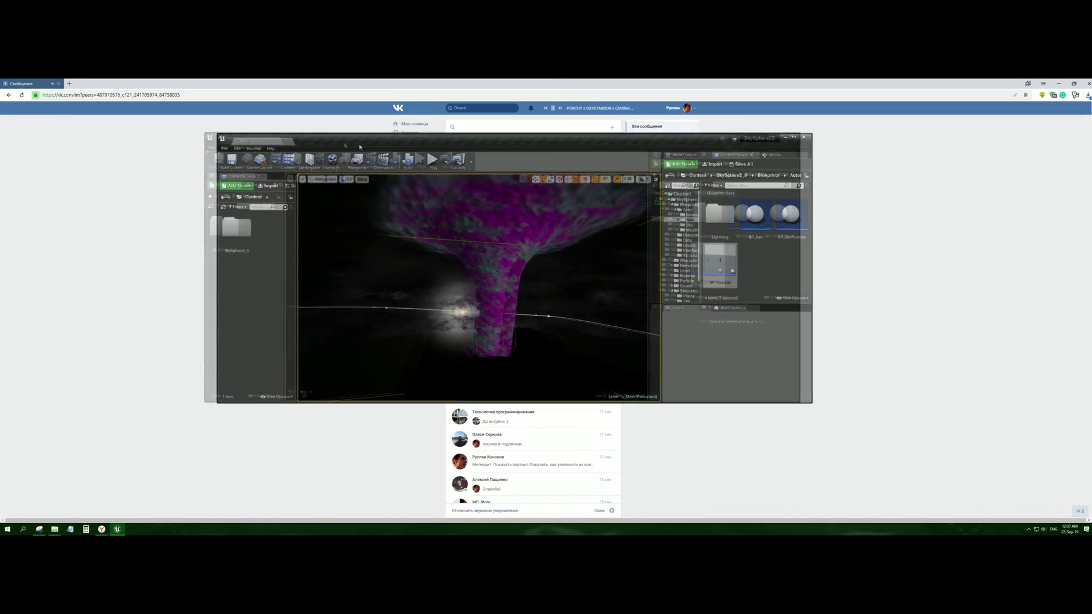
click(1004, 81)
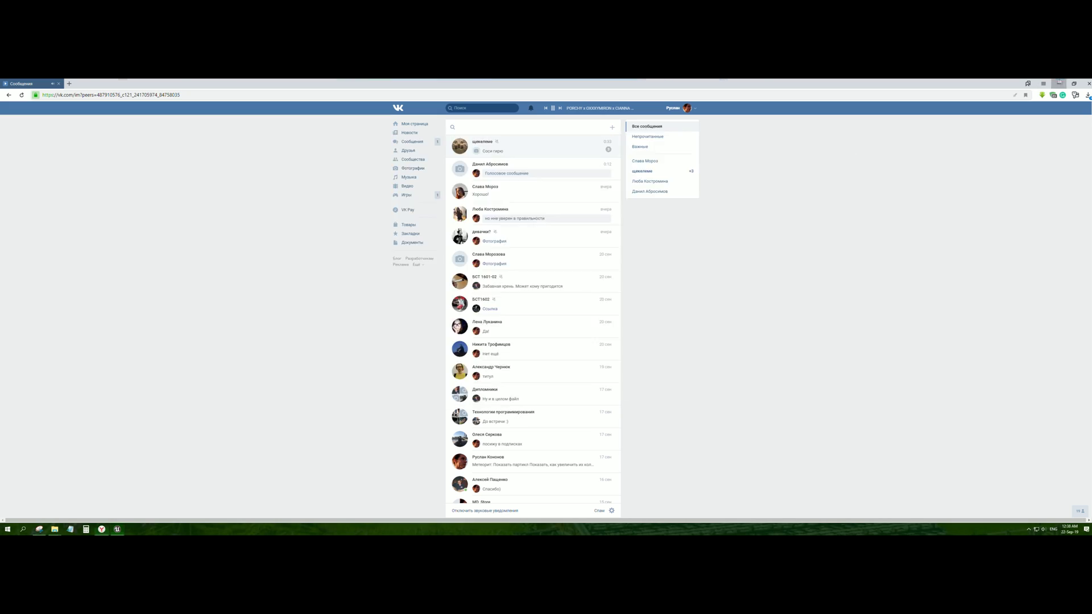
click(1059, 83)
key(alt+Tab)
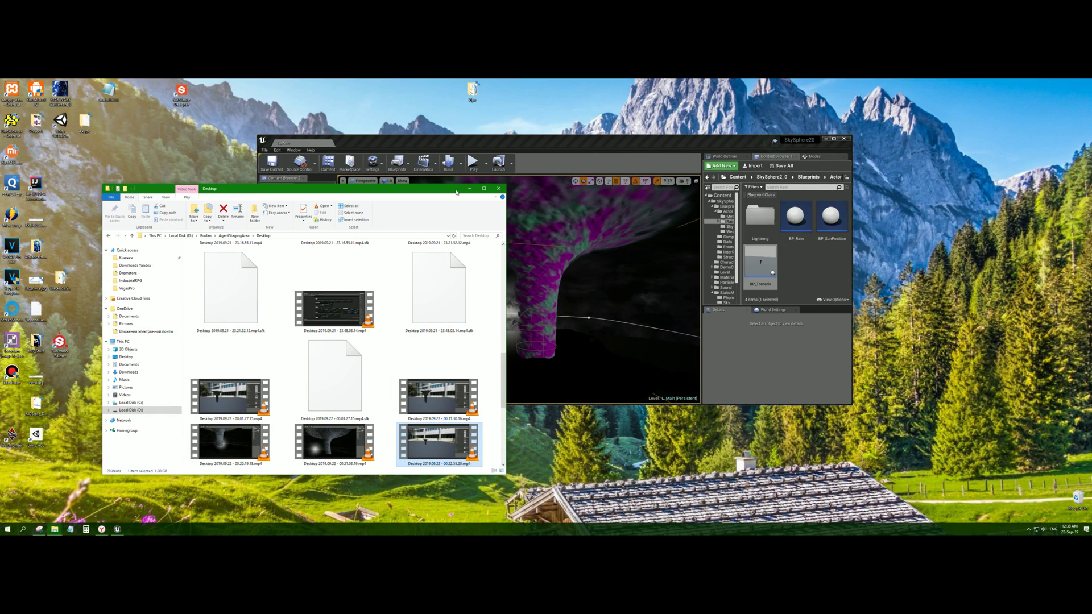
click(464, 189)
right_drag(484, 199, 492, 171)
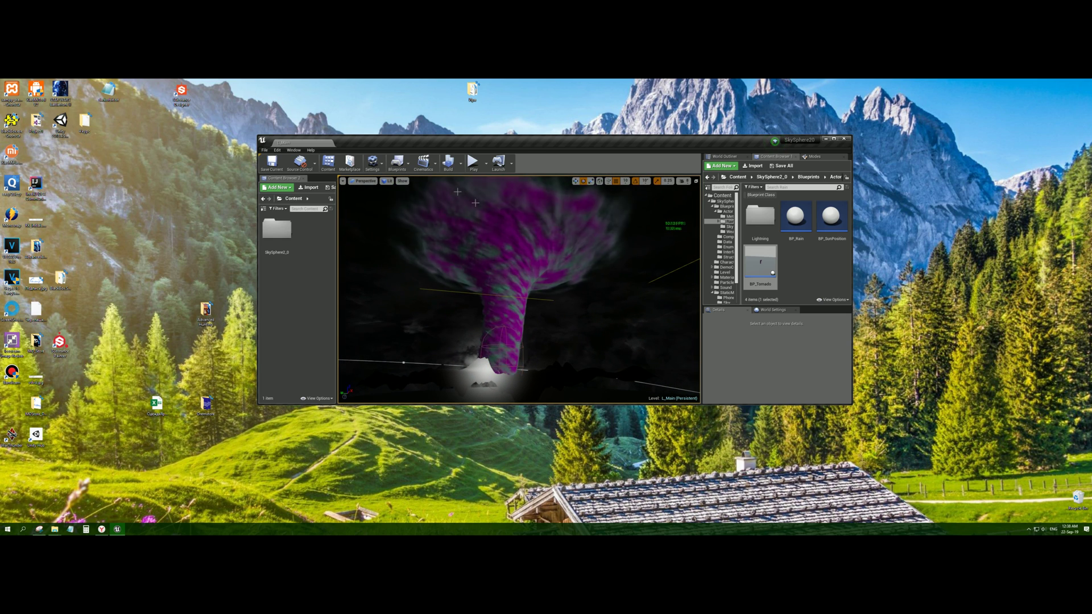
Open the BP_Tornado blueprint, select its tornado_cap component and open the cap material beside the level view
drag(761, 264, 531, 257)
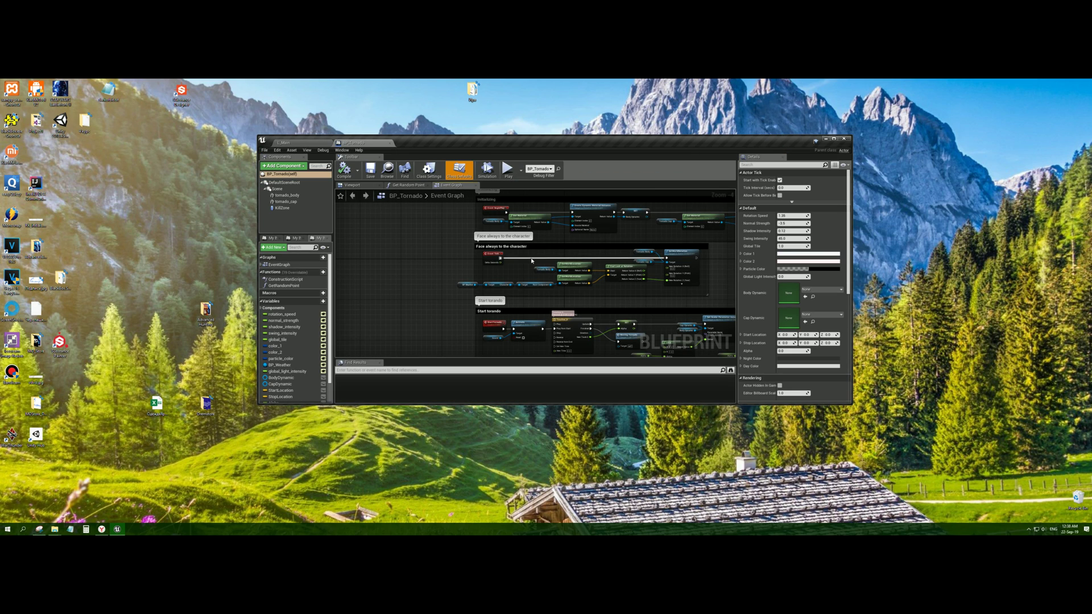
click(286, 201)
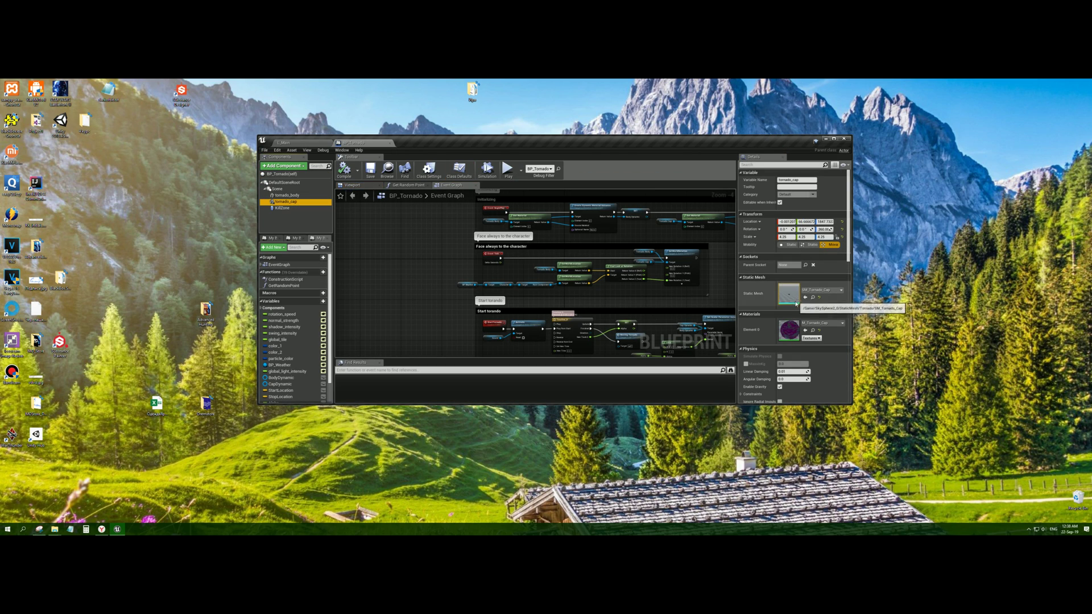
double_click(789, 330)
drag(62, 82, 1089, 262)
click(154, 196)
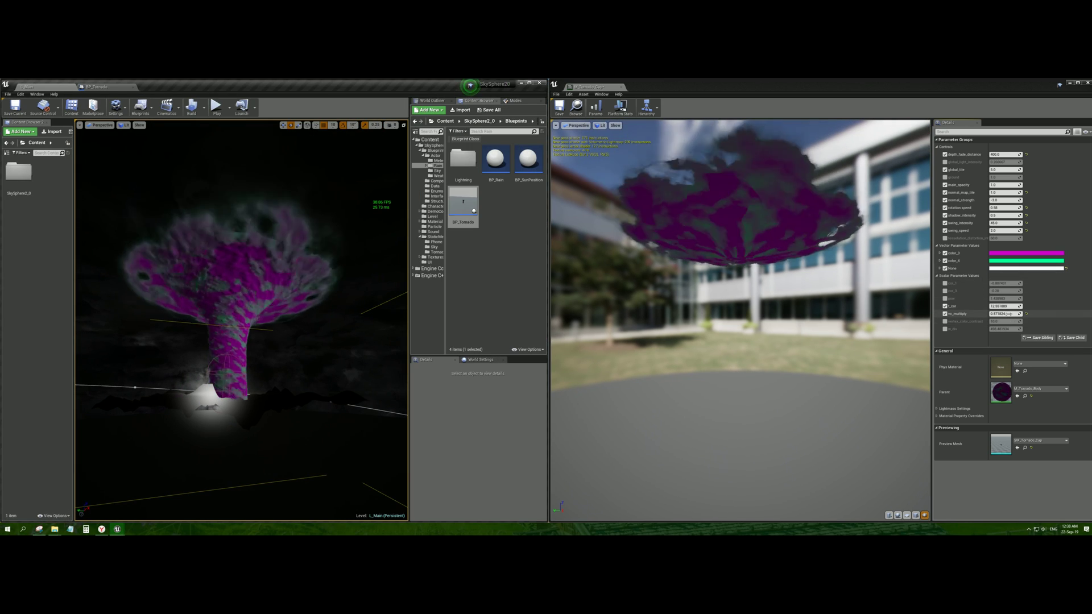
Set the tornado cap material's multiply parameter to 0.4, then close the material and BP_Tornado editors
click(1009, 313)
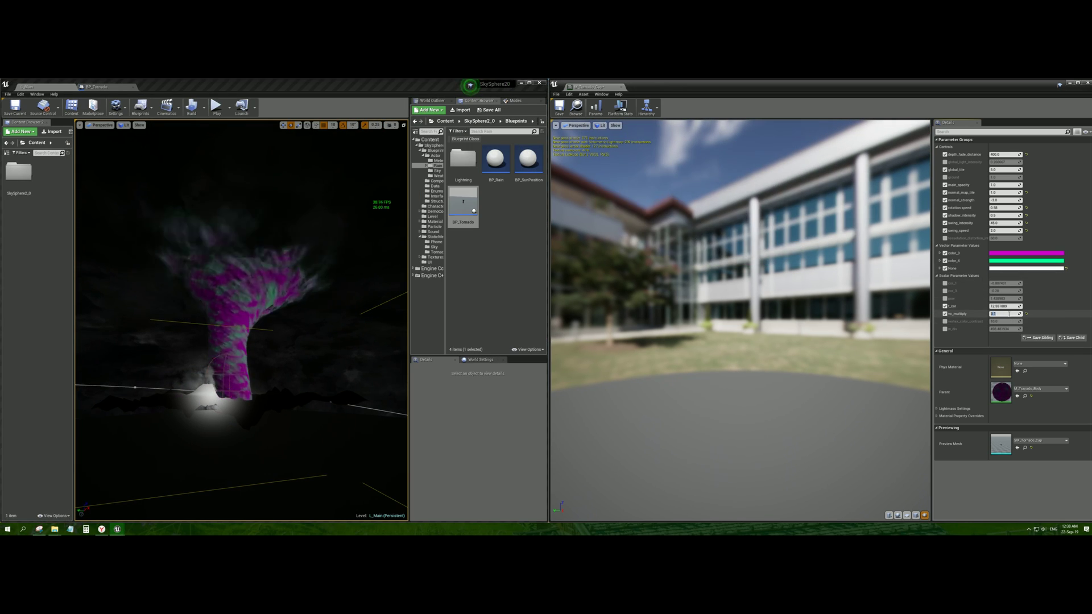
text(.4)
key(Return)
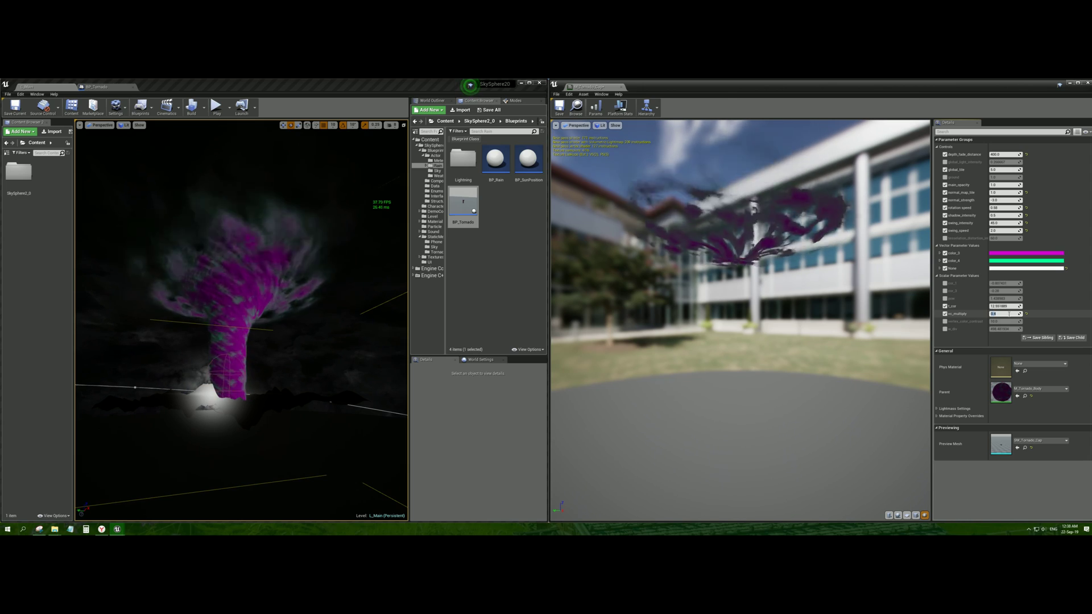
click(622, 87)
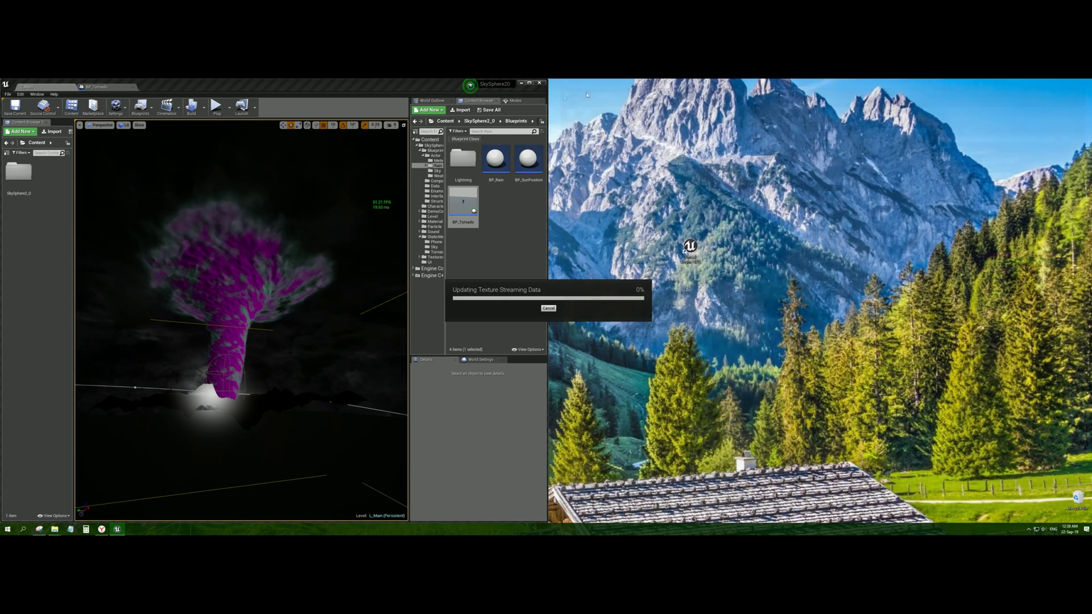
click(133, 87)
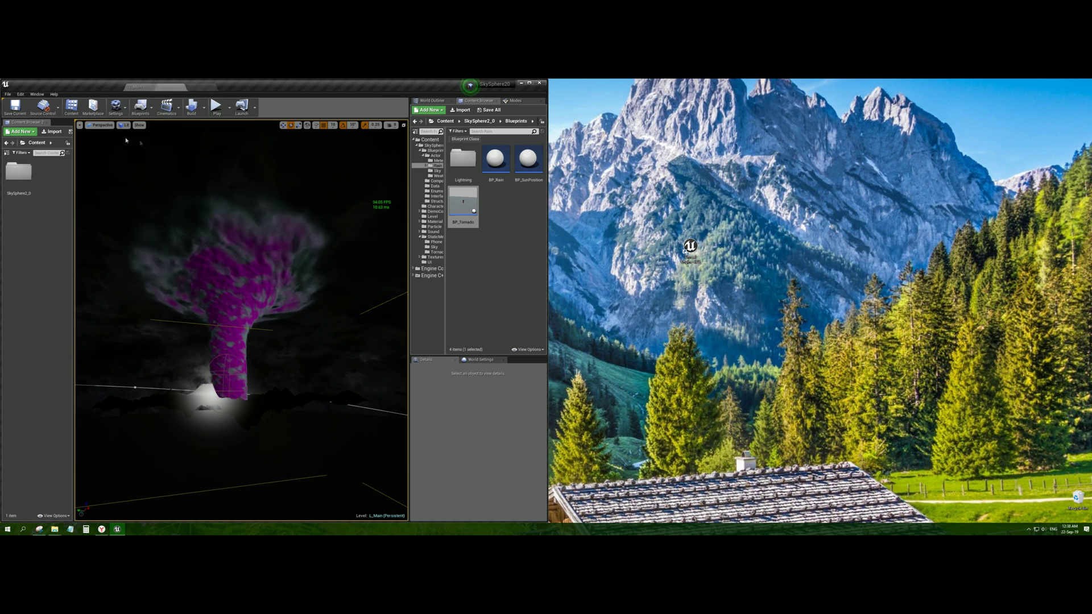
drag(154, 84, 401, 134)
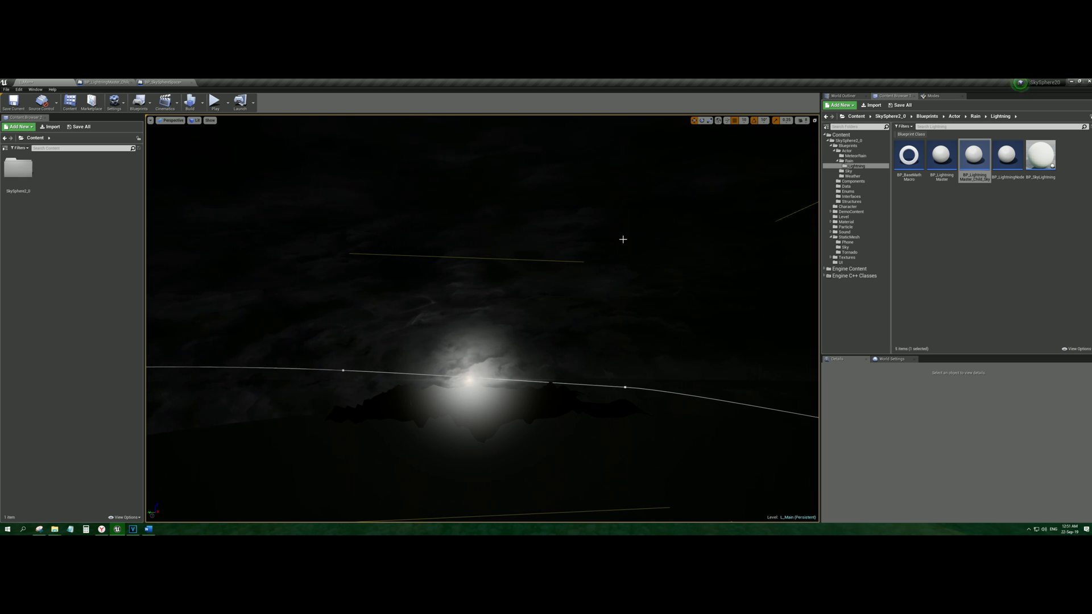
Open the BP_LightningMaster_Child_Sky blueprint to view its lightning settings, and close its find results
mouse_move(542, 275)
right_down()
mouse_move(473, 281)
mouse_move(500, 285)
mouse_move(523, 270)
mouse_move(513, 266)
right_up()
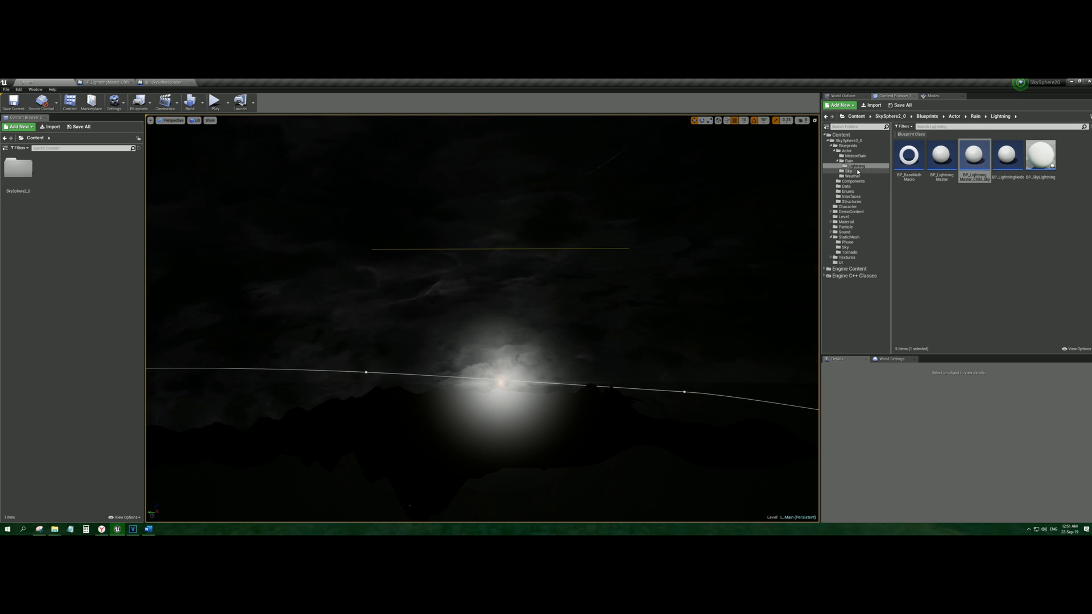
double_click(974, 160)
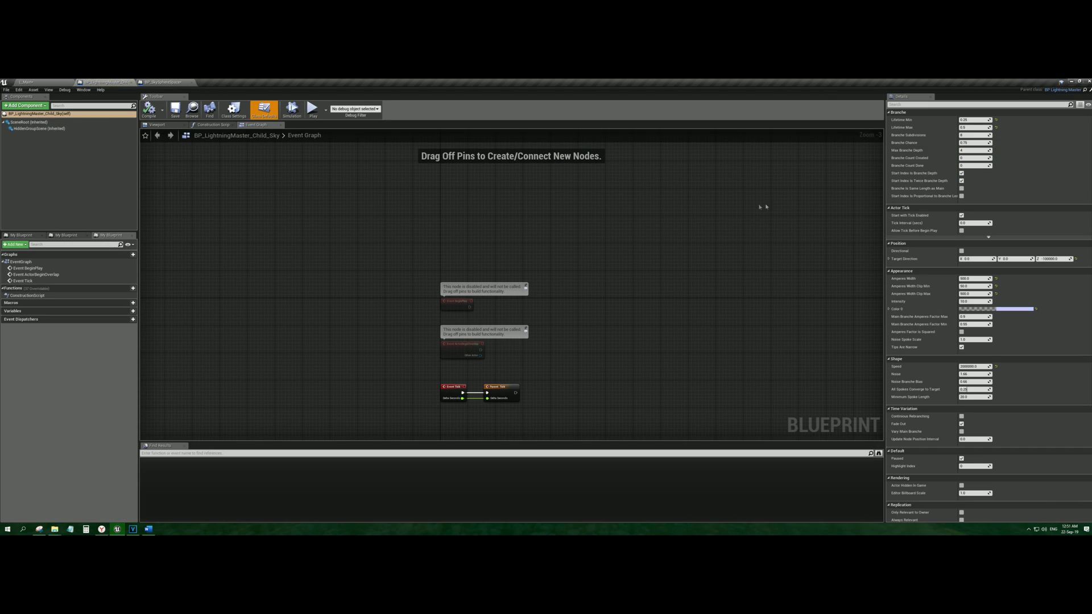
click(188, 446)
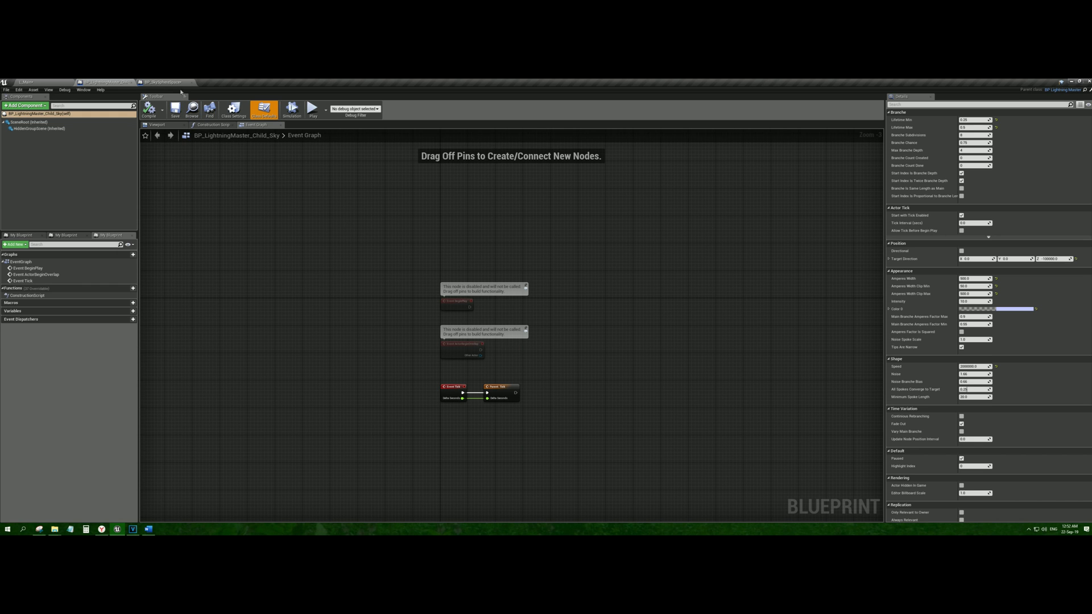
Examine the BP_SkySphereSpace event graph, following the ControlSkyDependWeather event through its branches to the rain timelines
click(164, 82)
scroll(383, 281, down, 4)
right_drag(427, 270, 589, 296)
scroll(427, 319, up, 8)
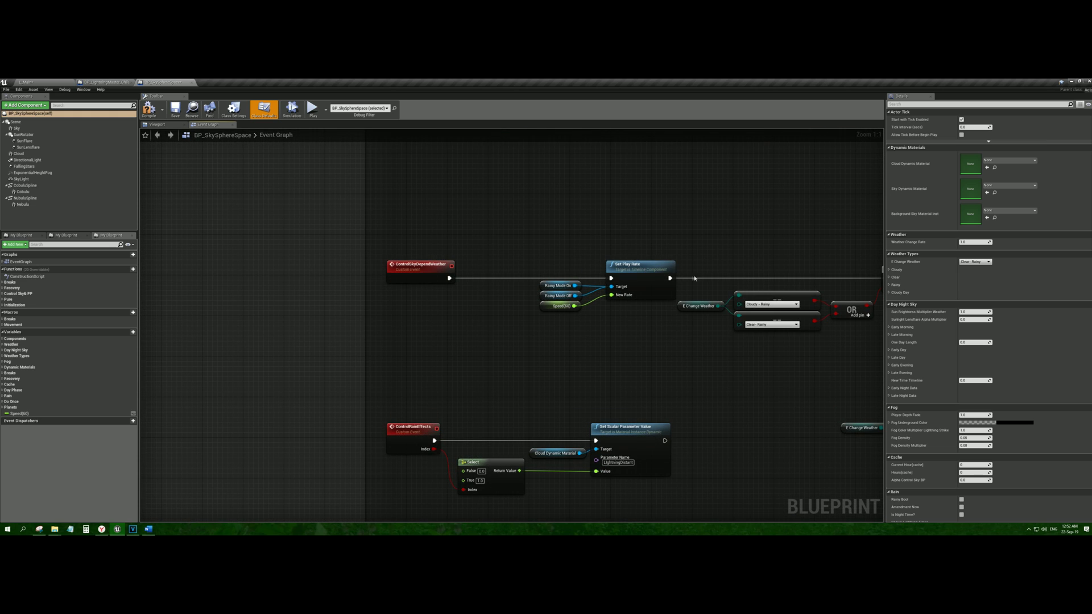
scroll(692, 279, down, 2)
right_drag(746, 272, 419, 276)
right_drag(853, 296, 457, 281)
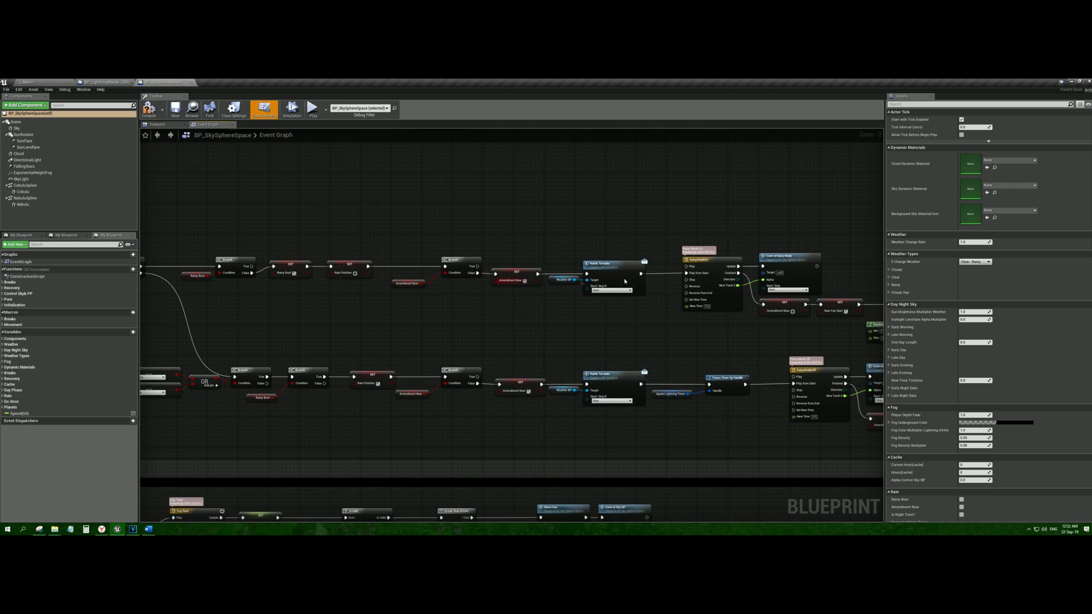
right_drag(796, 285, 546, 275)
scroll(738, 283, up, 2)
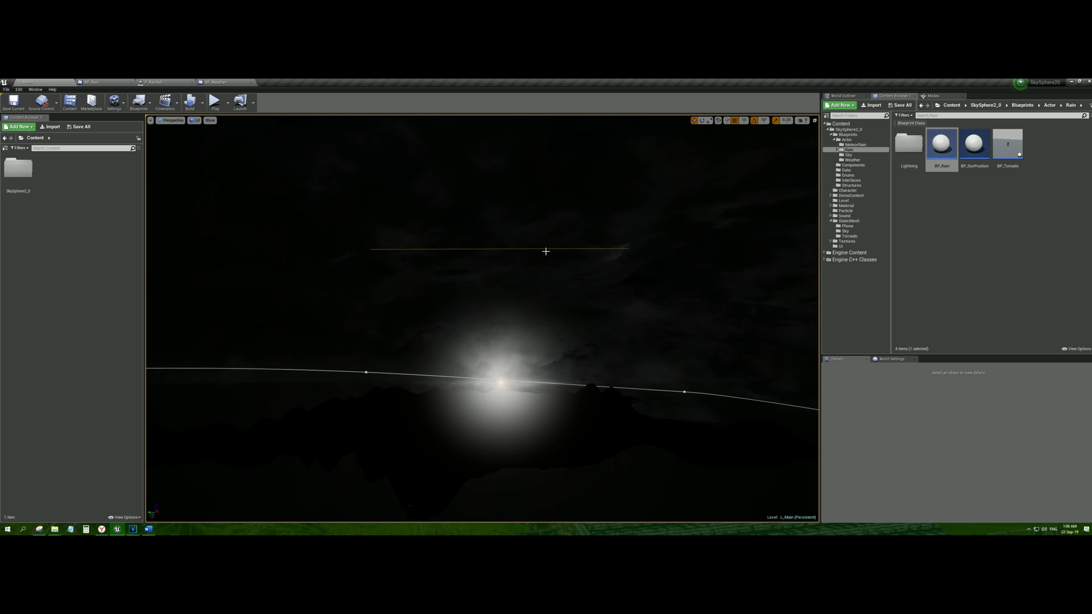
View BP_Weather's Control Rain & Tornado function, from its Branch to the rain spawning and attachment nodes
click(110, 83)
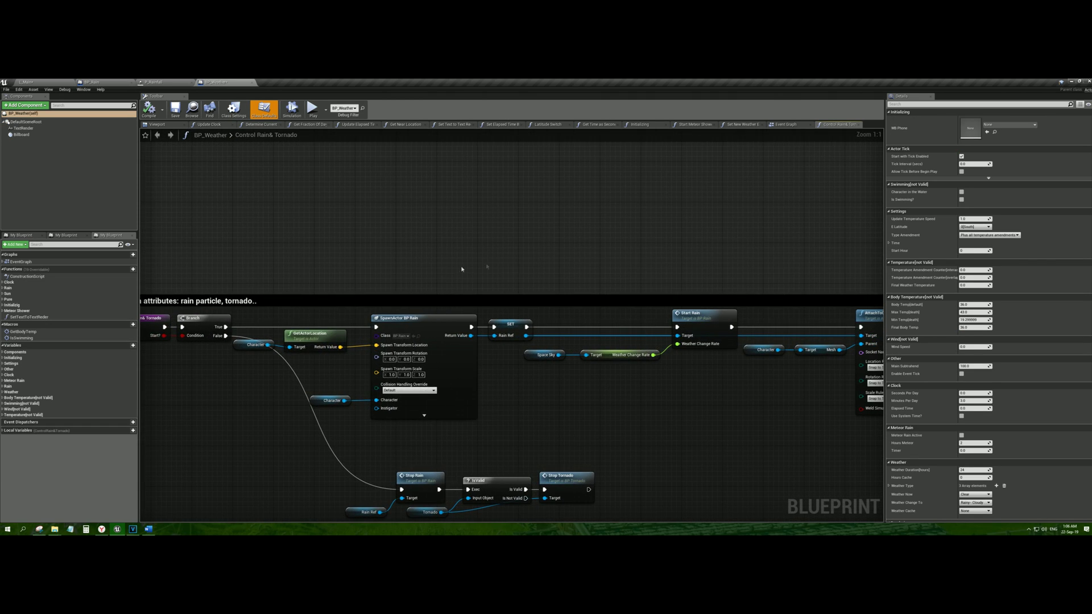
right_drag(834, 261, 731, 278)
scroll(463, 244, down, 1)
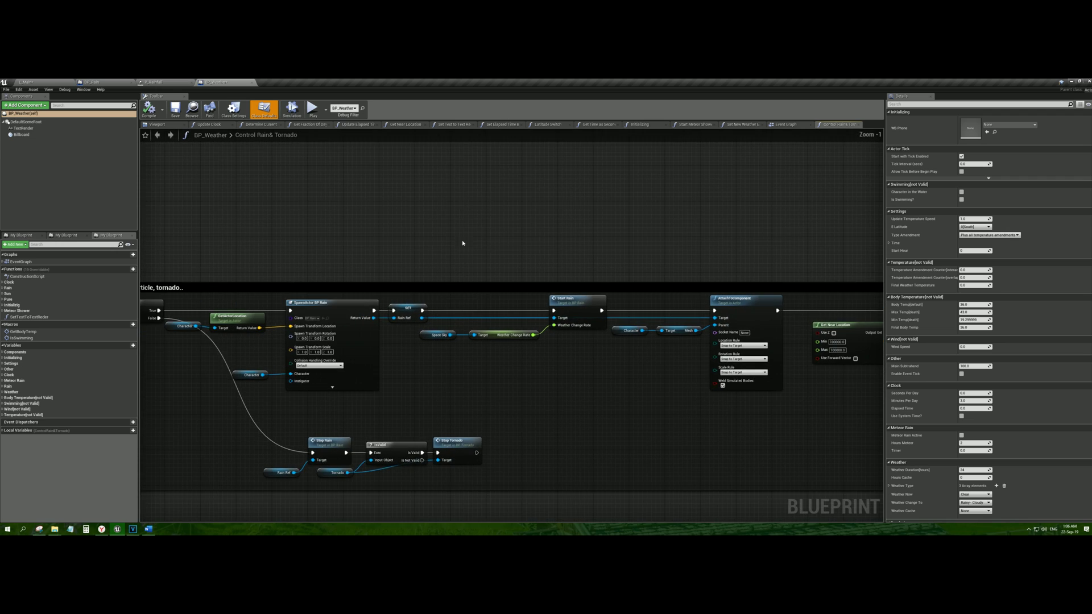
right_drag(462, 244, 497, 244)
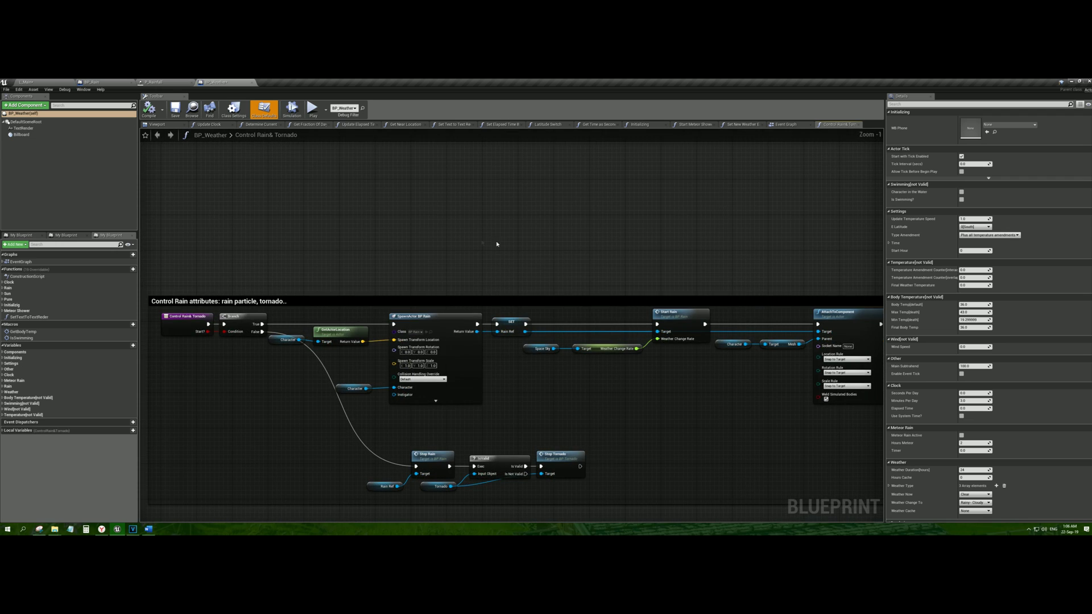
Show BP_Rain's event graph and its Rain particle component, and view the P_Rainfall particle system it uses
click(101, 82)
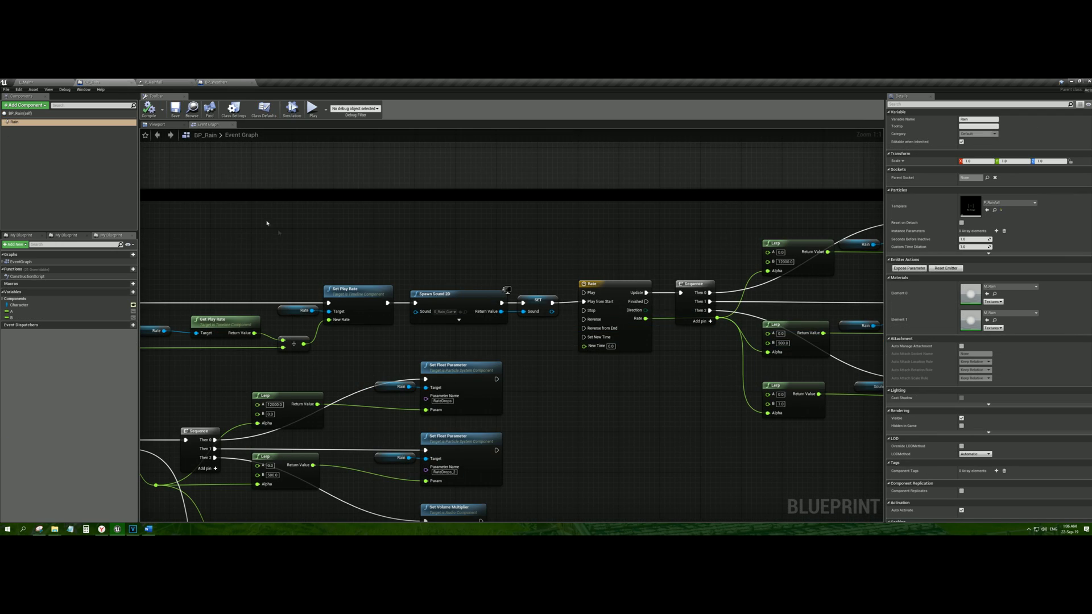
scroll(295, 247, down, 5)
right_drag(379, 273, 358, 285)
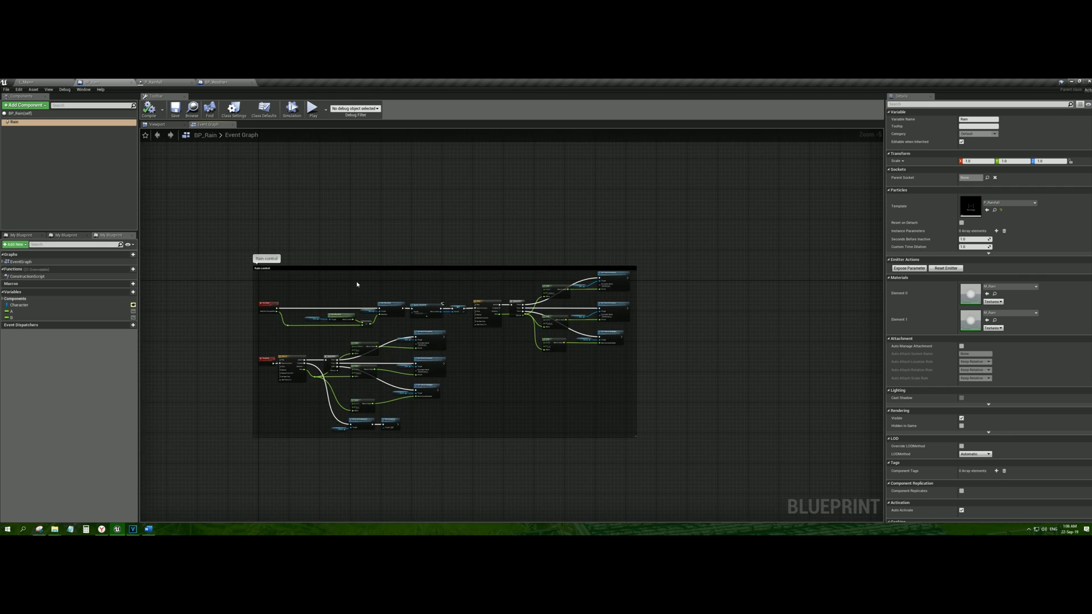
click(158, 124)
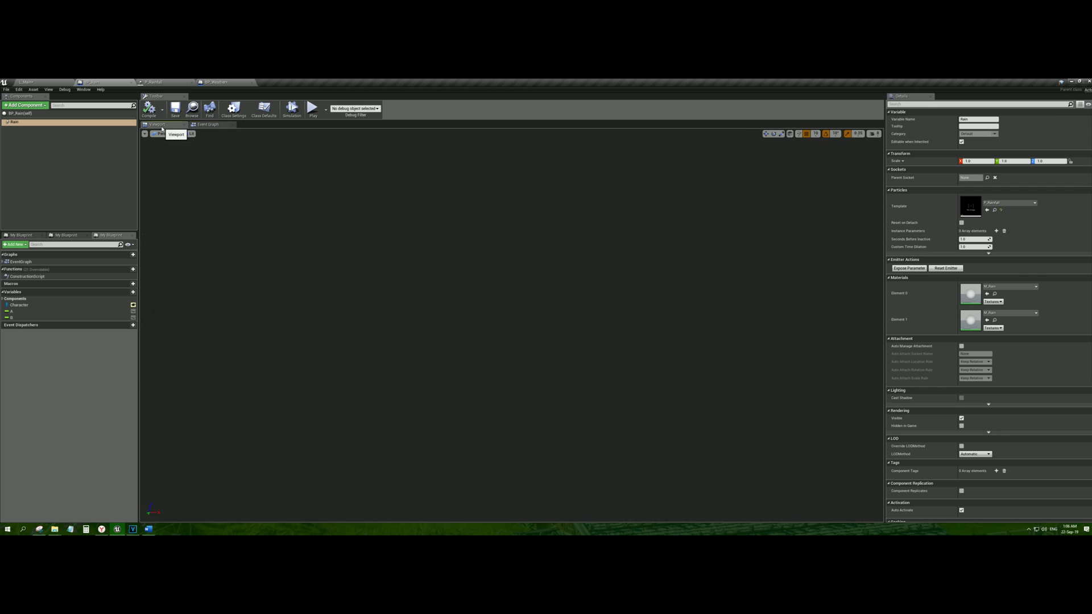
click(51, 123)
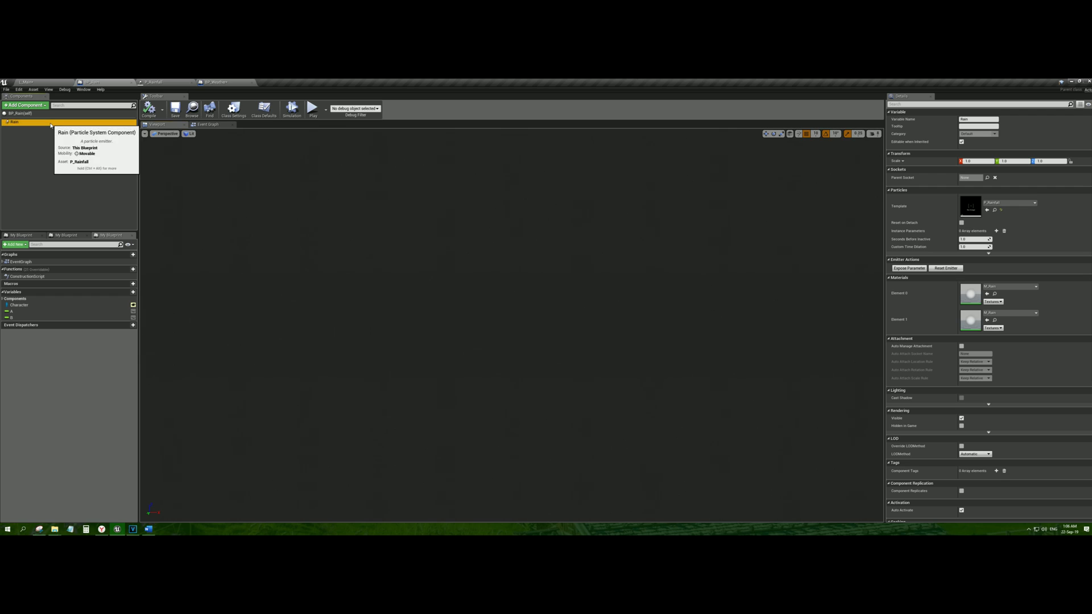
click(162, 83)
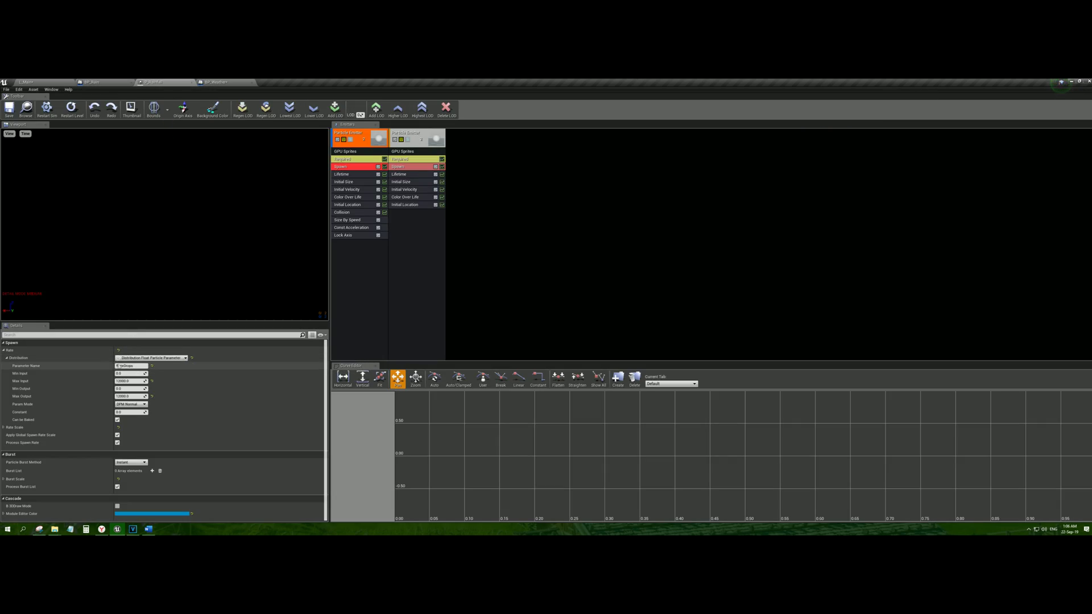
Return to BP_Rain's event graph and examine the Rain control section's timelines, Lerp nodes and float parameters
click(111, 82)
click(211, 124)
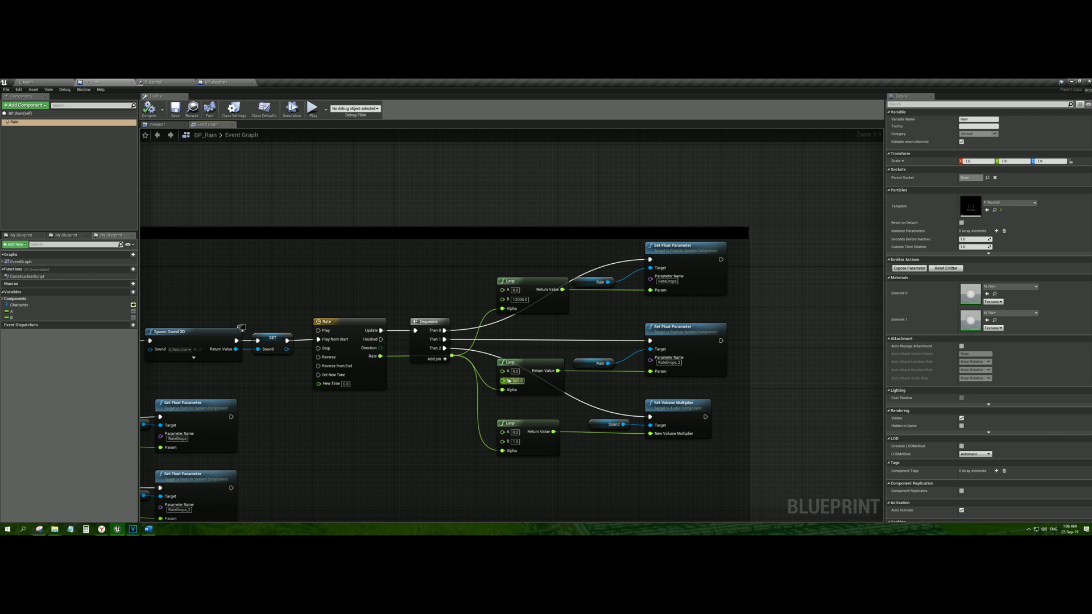
right_drag(452, 351, 580, 330)
scroll(580, 330, down, 1)
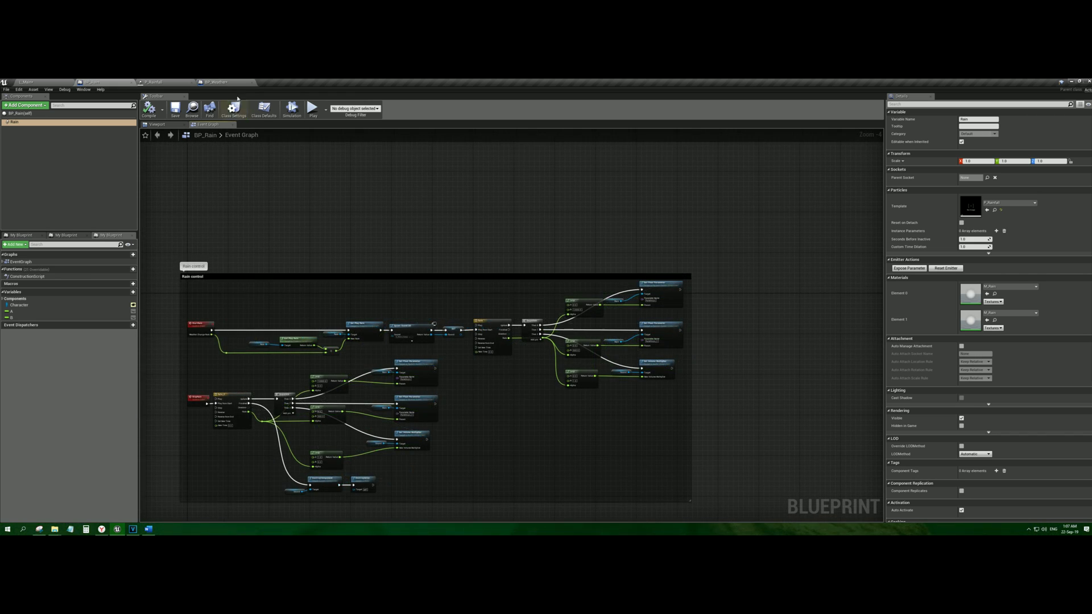
right_drag(437, 307, 451, 303)
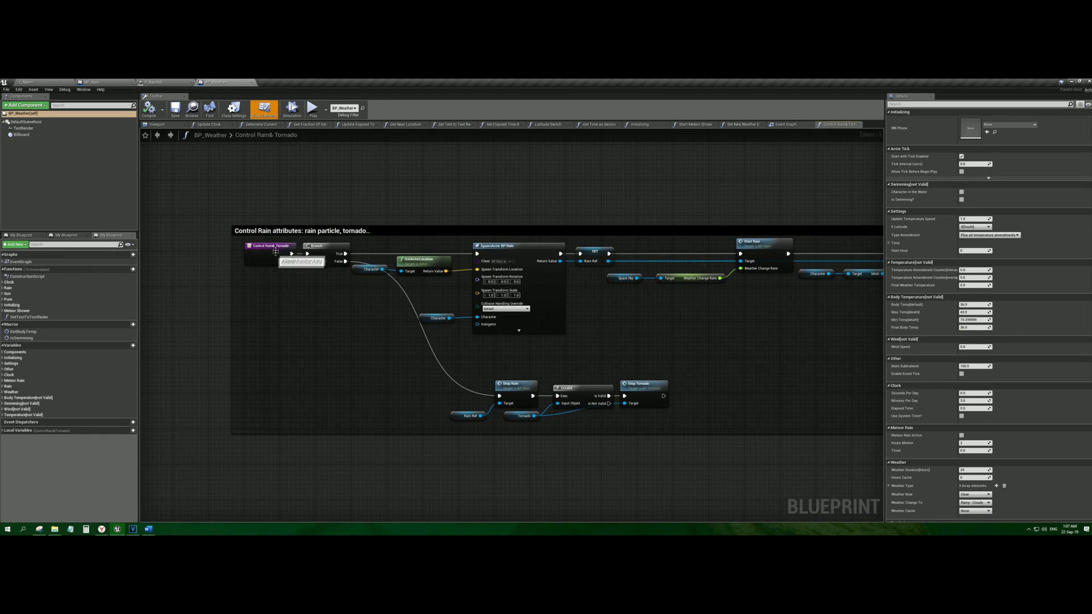
In BP_Weather's Control Rain & Tornado function, move the rain spawning nodes above the comment box and wire the Branch's True output towards the tornado nodes
right_drag(442, 292, 316, 291)
scroll(316, 292, up, 1)
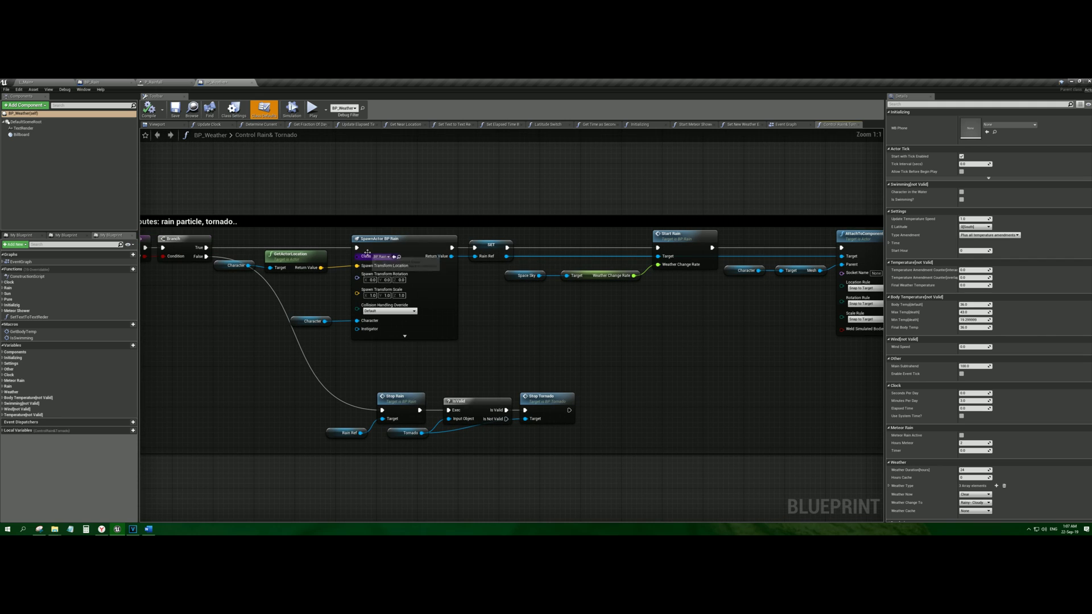
scroll(239, 347, down, 2)
drag(695, 354, 264, 279)
drag(375, 298, 379, 206)
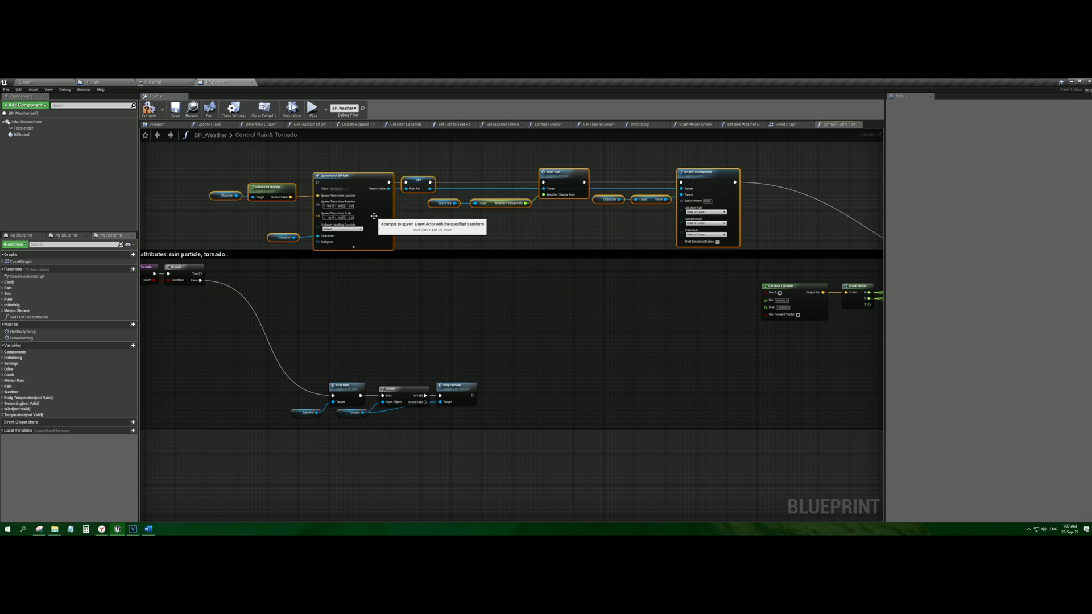
drag(200, 274, 750, 275)
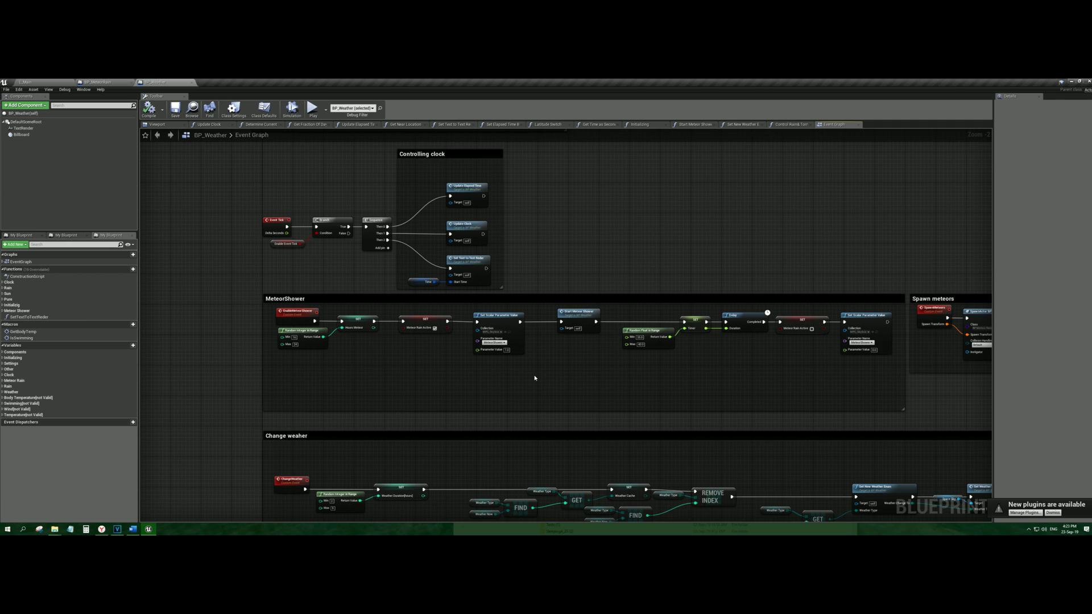
In BP_Weather's event graph, select the MeteorShower section's Random Integer in Range and Set Hours Meteor nodes for viewing
right_drag(511, 376, 579, 392)
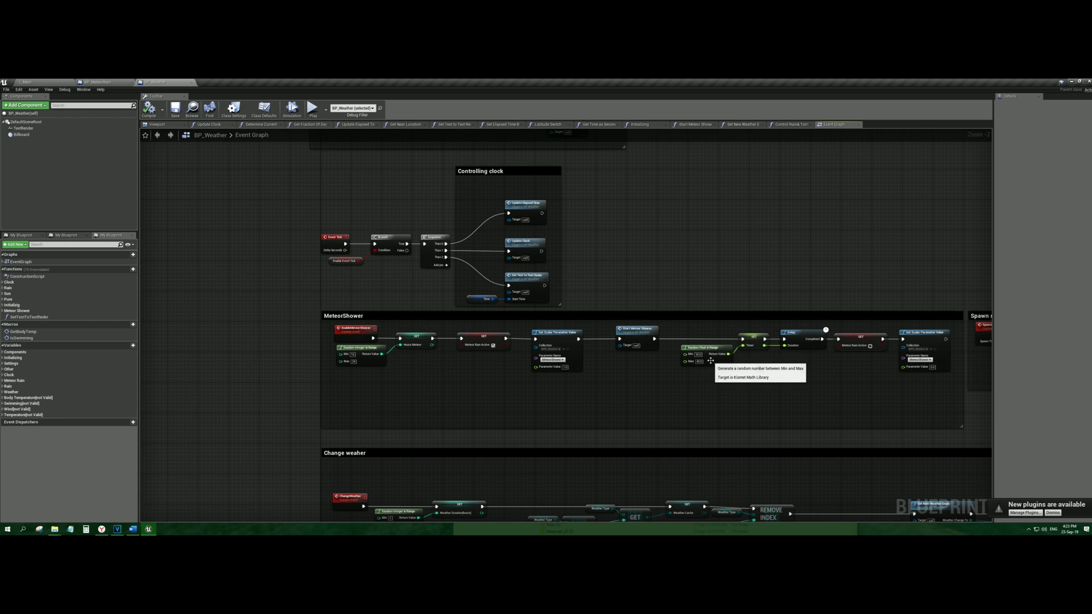
scroll(438, 371, up, 2)
scroll(438, 371, up, 2)
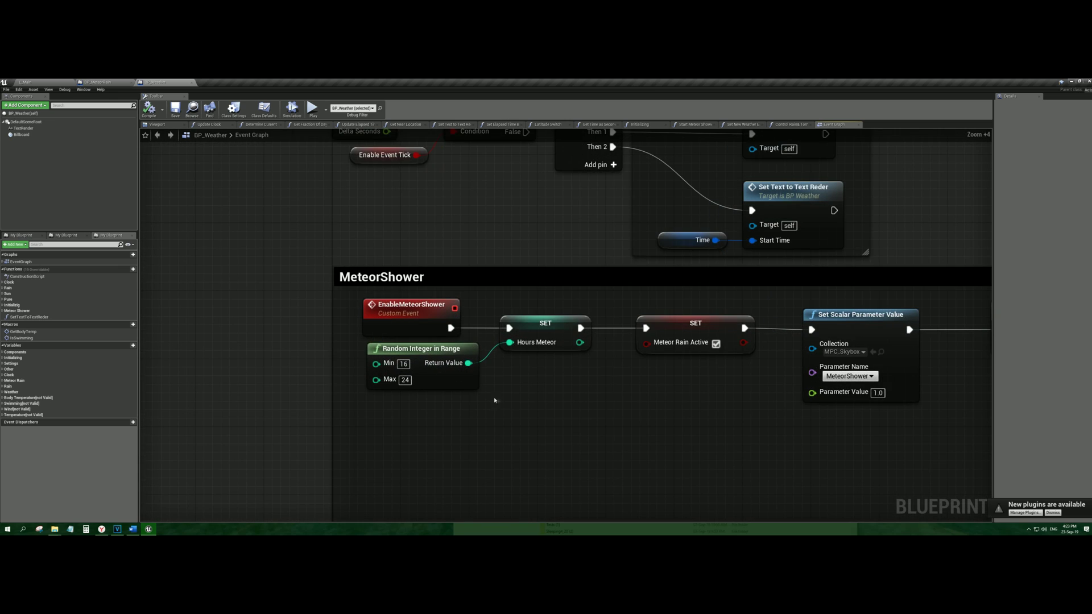
click(433, 369)
drag(599, 391, 487, 349)
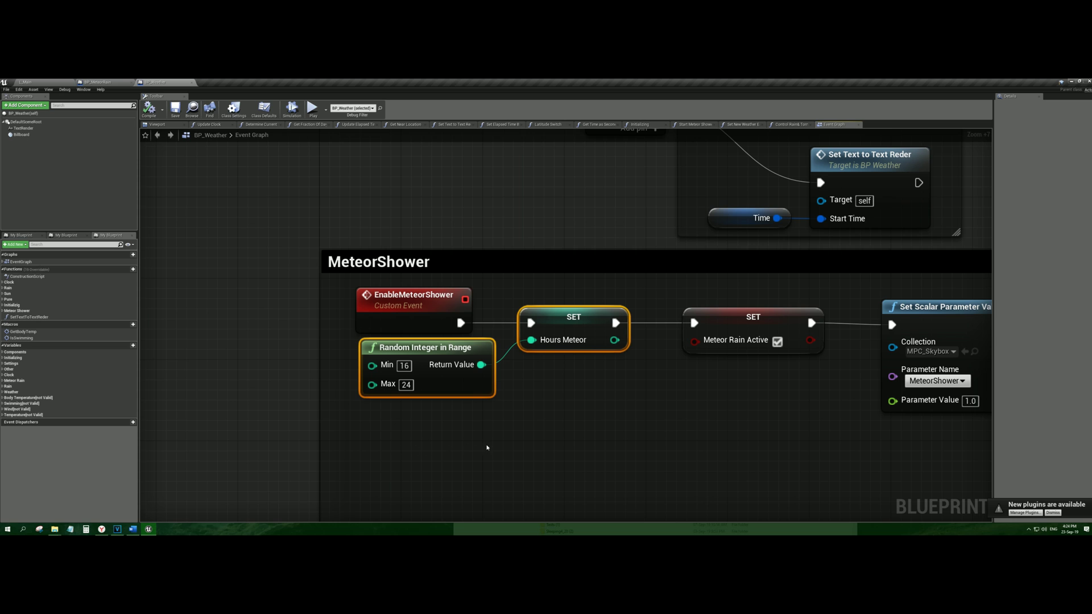
Follow the MeteorShower chain past Start Meteor Shower and select its Random Float in Range, Set Timer and Delay nodes
scroll(336, 413, down, 7)
right_drag(575, 406, 498, 380)
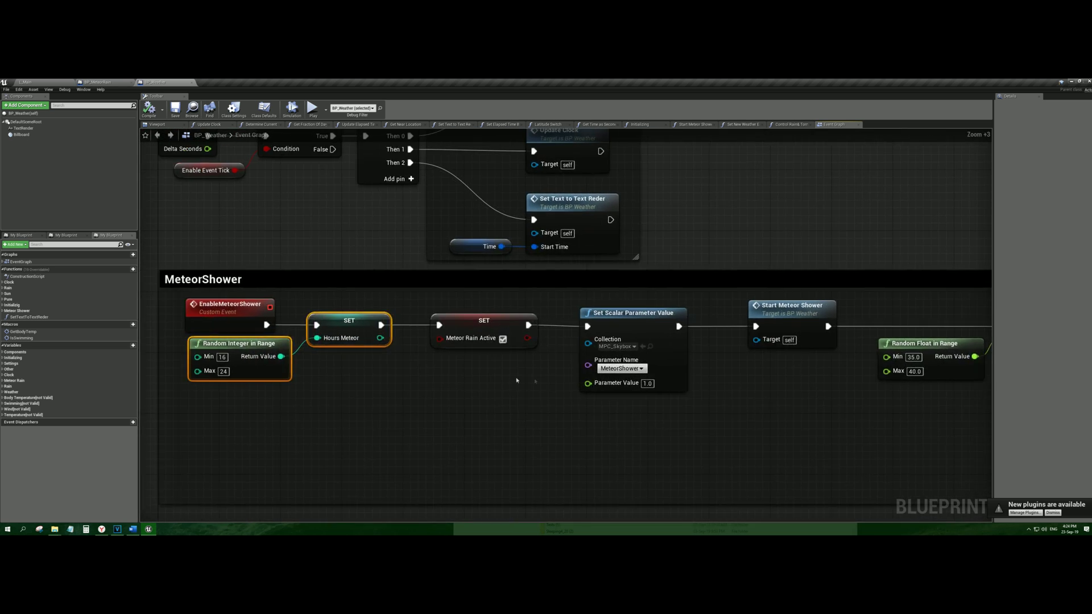
right_drag(642, 377, 453, 387)
scroll(648, 392, up, 7)
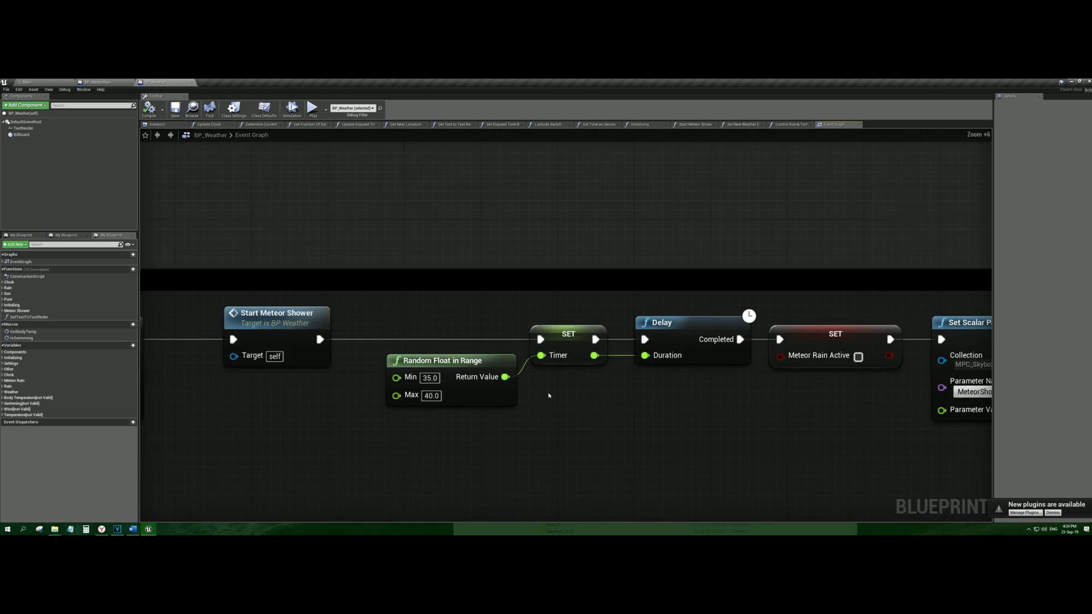
drag(715, 395, 448, 349)
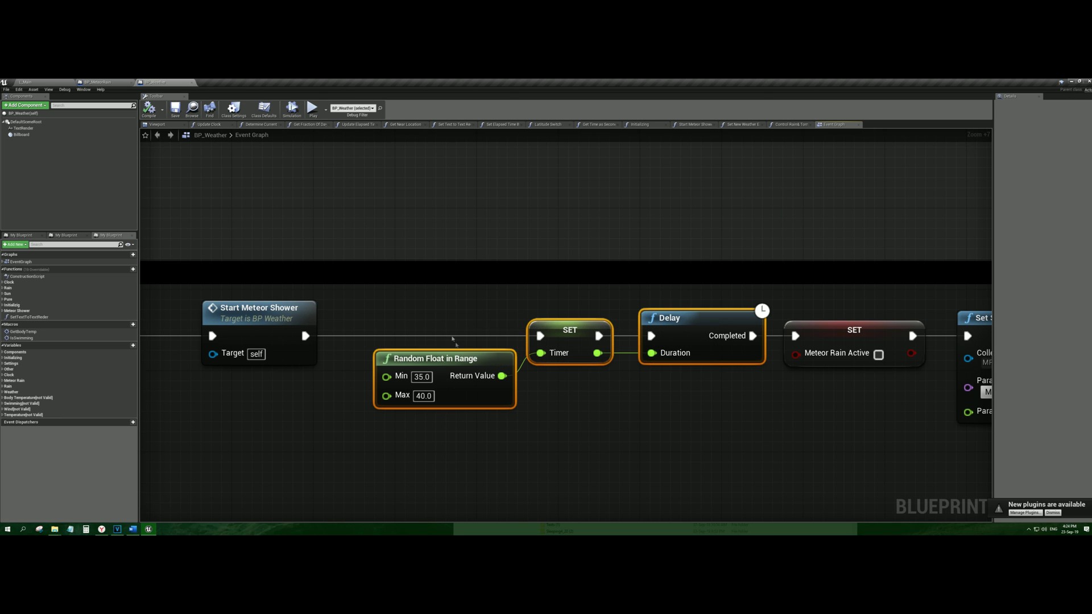
Inspect the meteor shower's Random Float in Range and Delay nodes individually, leaving nothing selected
right_drag(467, 439, 521, 454)
click(429, 441)
click(418, 405)
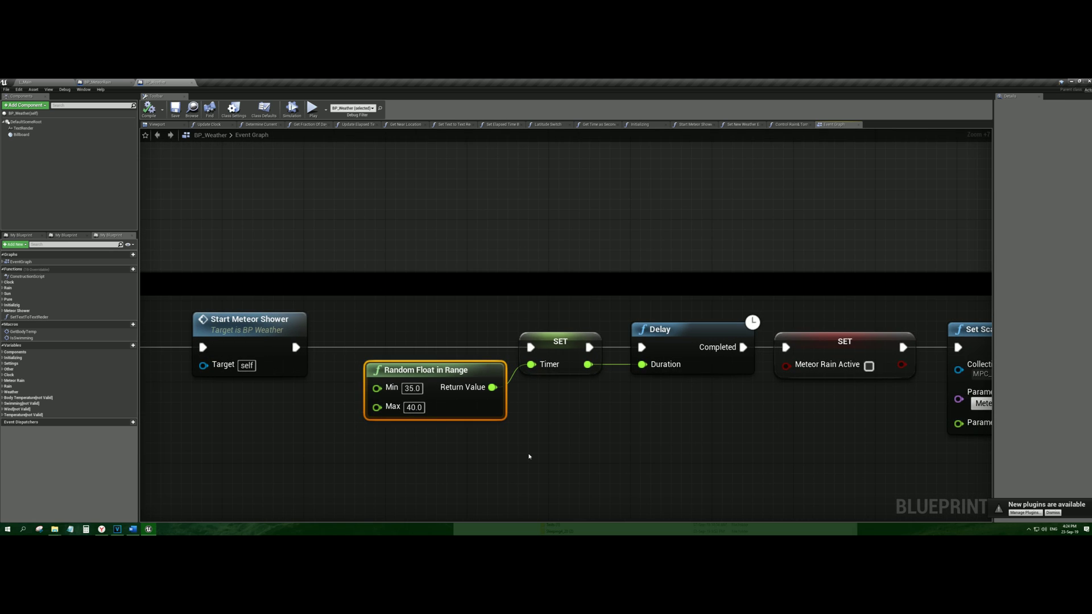
click(458, 442)
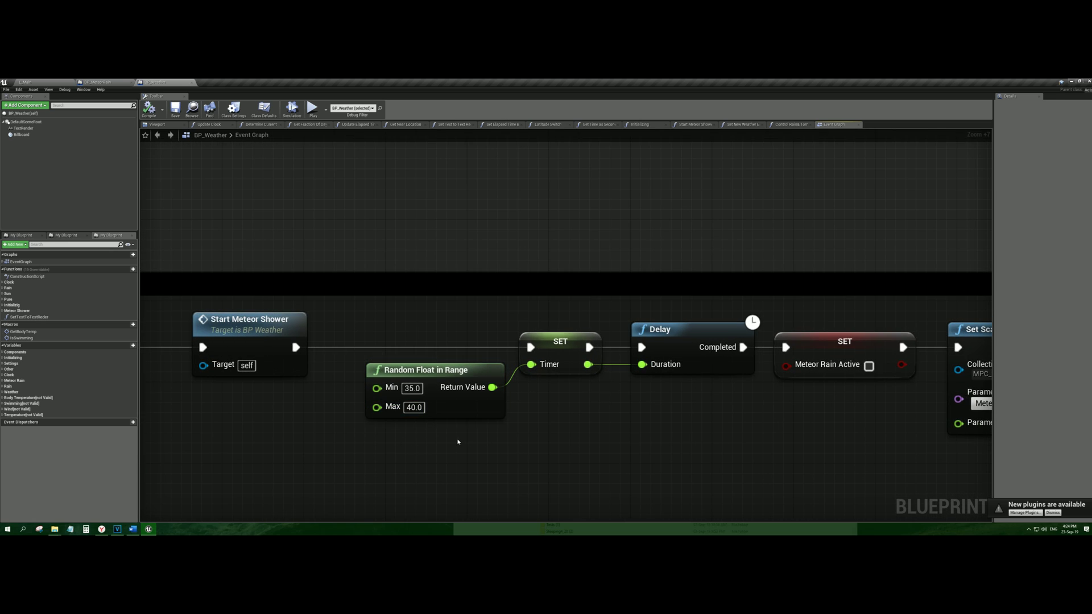
right_drag(607, 419, 602, 405)
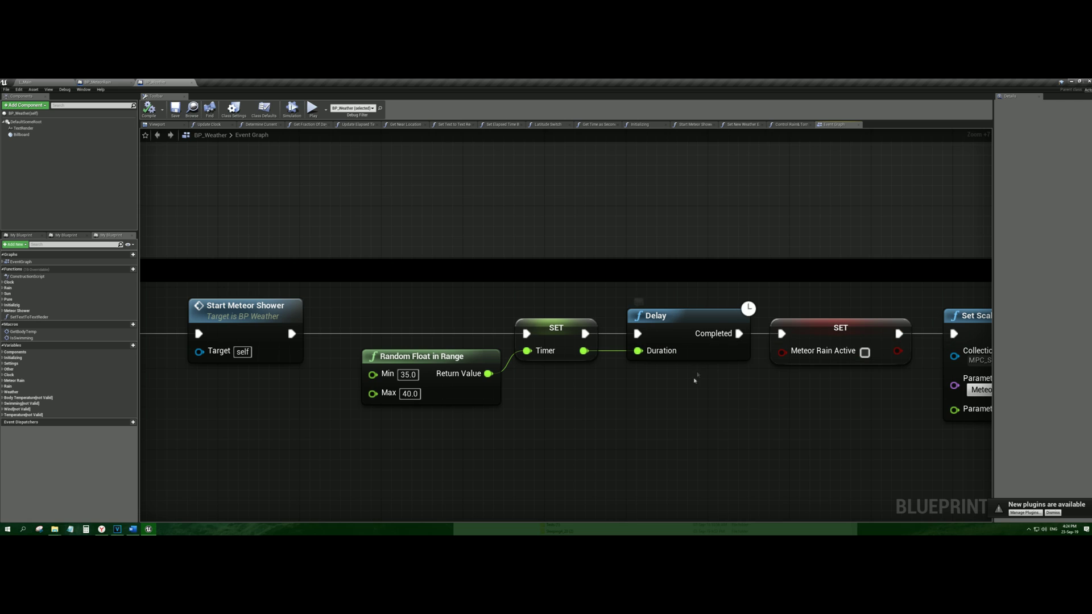
click(683, 341)
click(675, 398)
right_drag(612, 390, 661, 390)
drag(422, 375, 341, 434)
key(Escape)
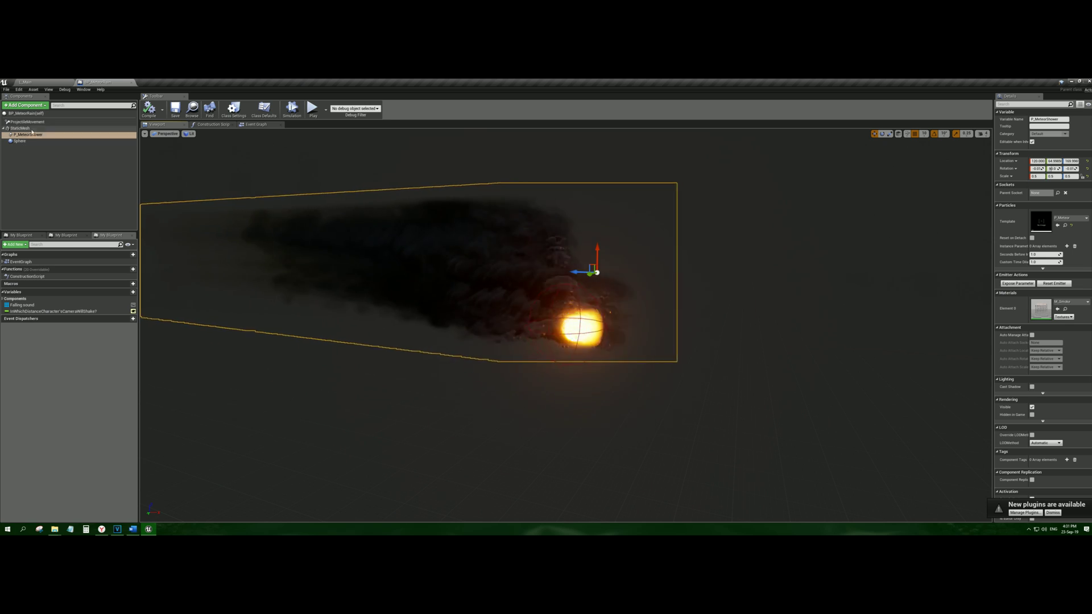
In BP_MeteorRain, view the settings of the ProjectileMovement, meteor particle, StaticMesh and Sphere components in turn
click(28, 122)
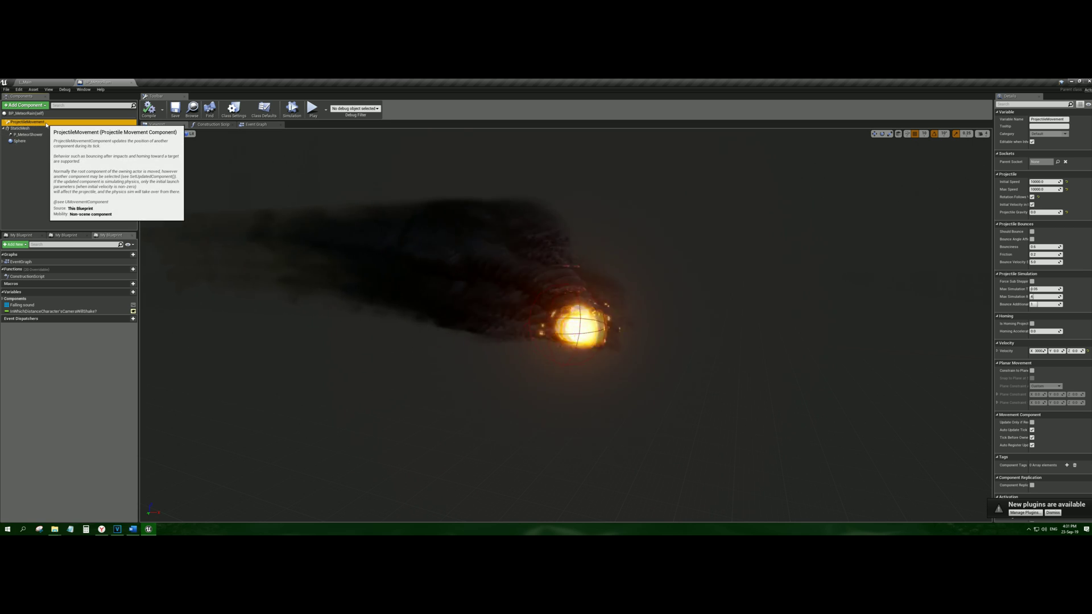
click(34, 135)
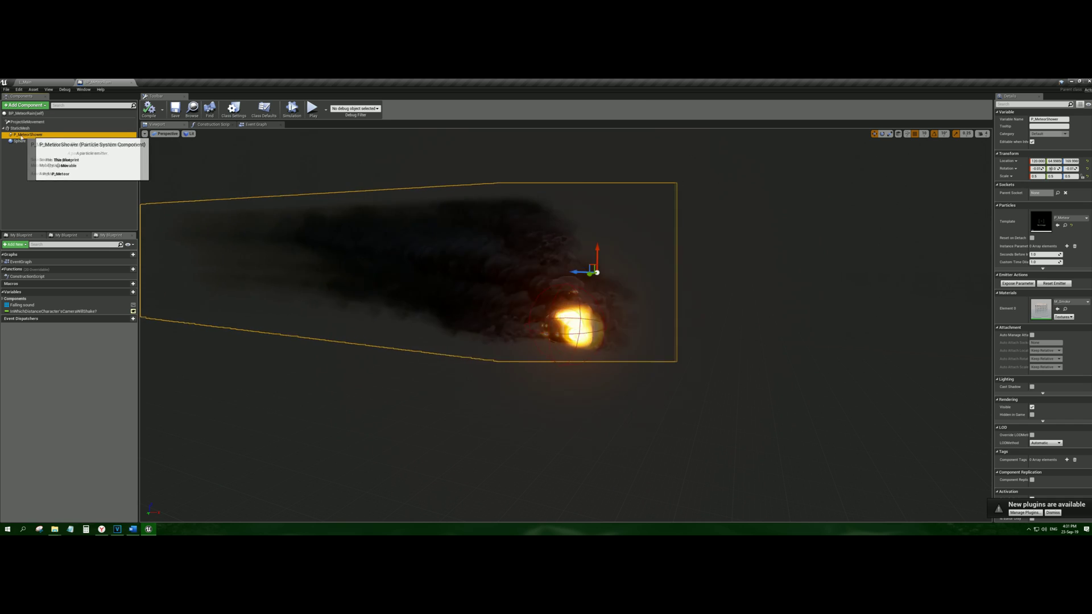
click(23, 128)
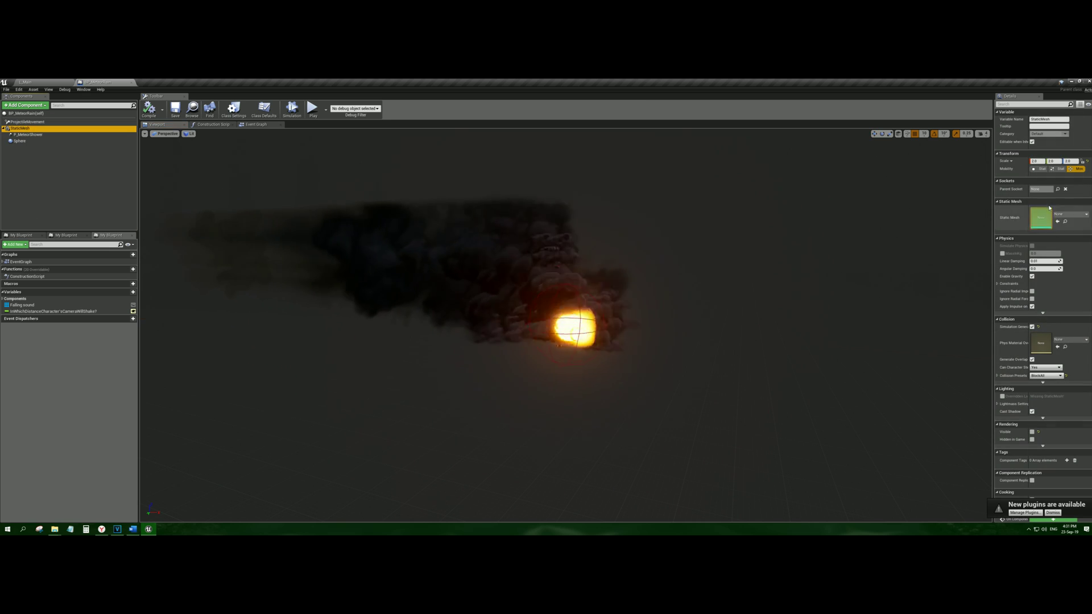
click(17, 142)
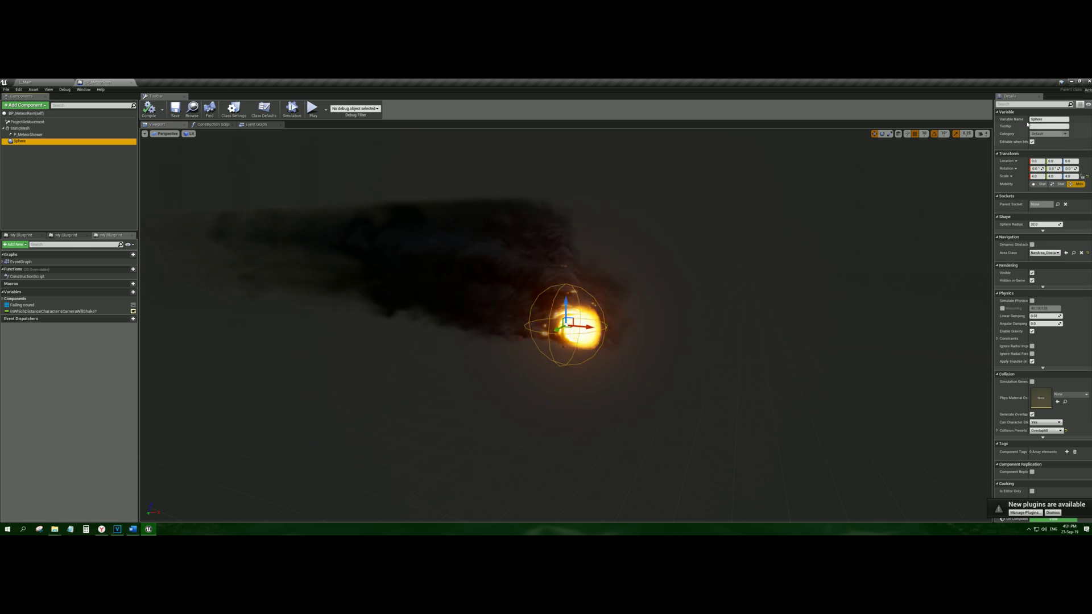
Locate the Sphere's On Component Begin Overlap event in its settings and view that event in BP_MeteorRain's event graph
scroll(1064, 424, down, 3)
scroll(1052, 410, down, 4)
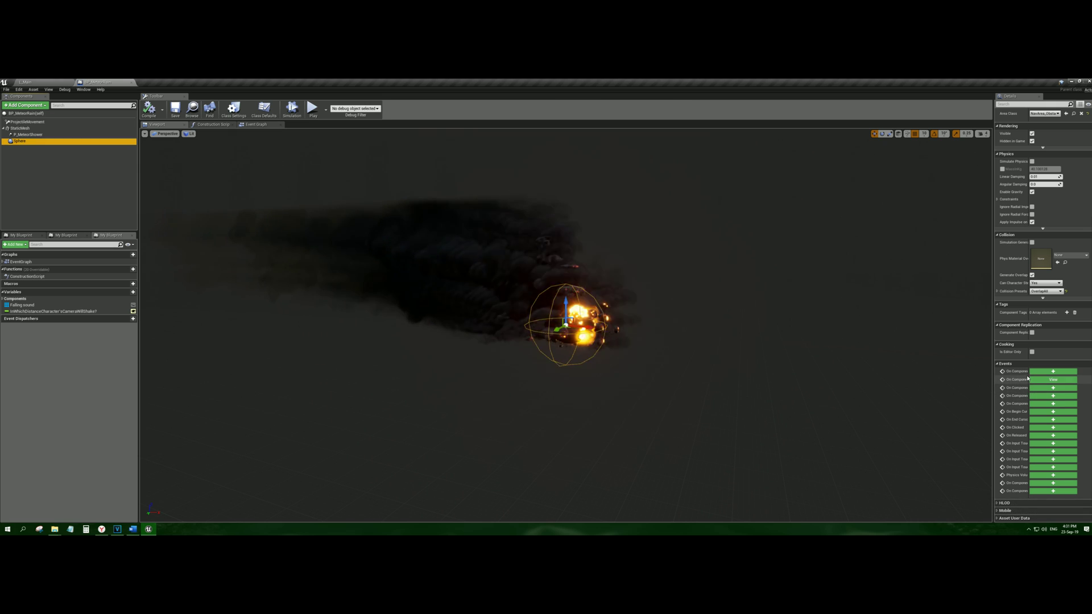
drag(996, 379, 825, 380)
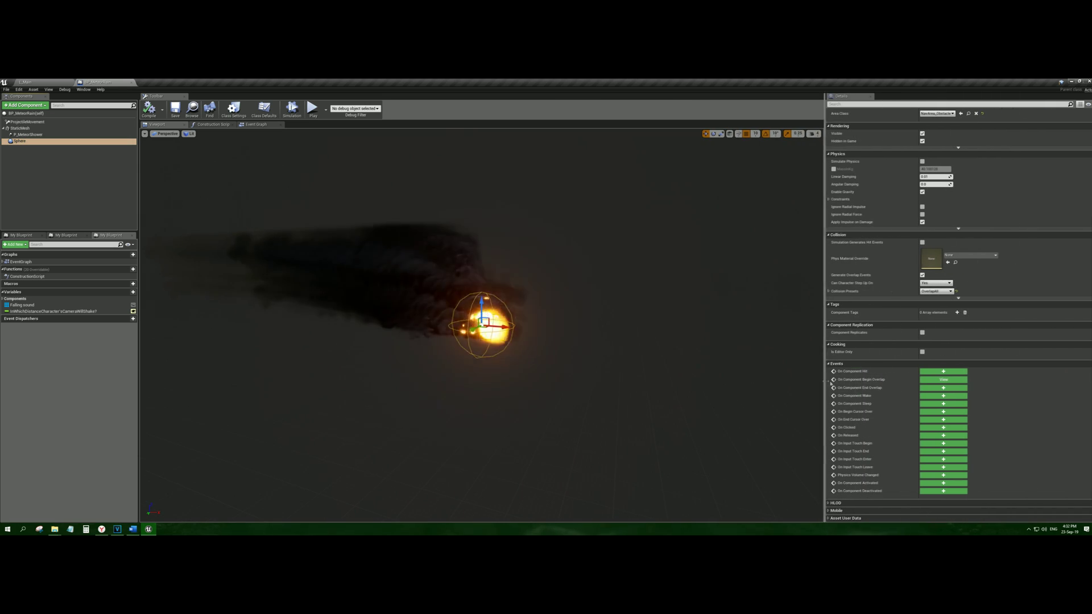
click(939, 380)
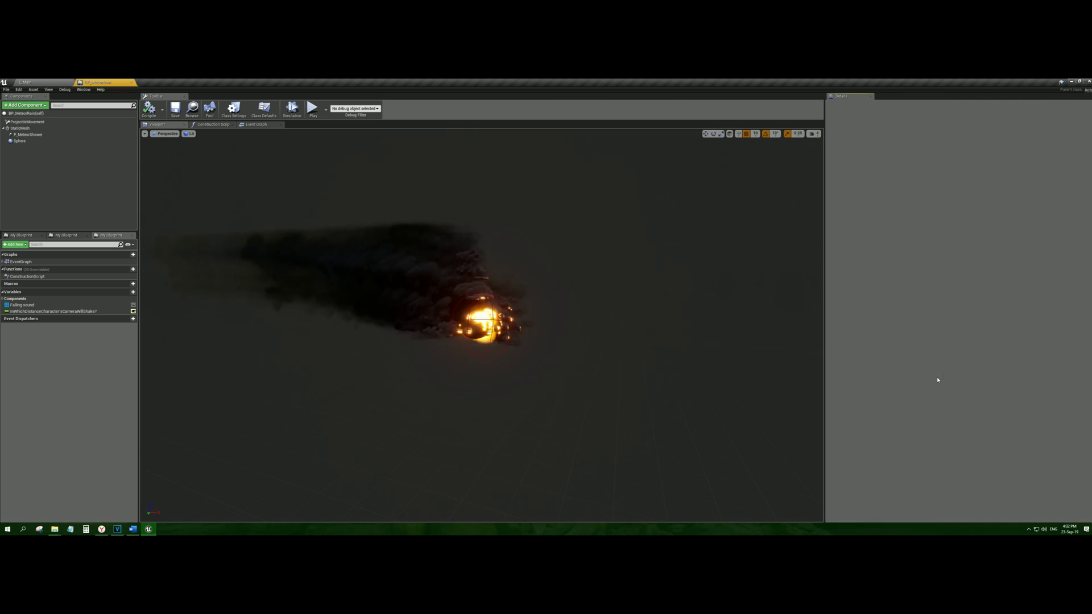
click(256, 124)
Examine BP_MeteorRain's Falling section from the Sphere overlap event through the surface type check to the actor spawning nodes
scroll(527, 297, up, 3)
right_drag(527, 298, 465, 298)
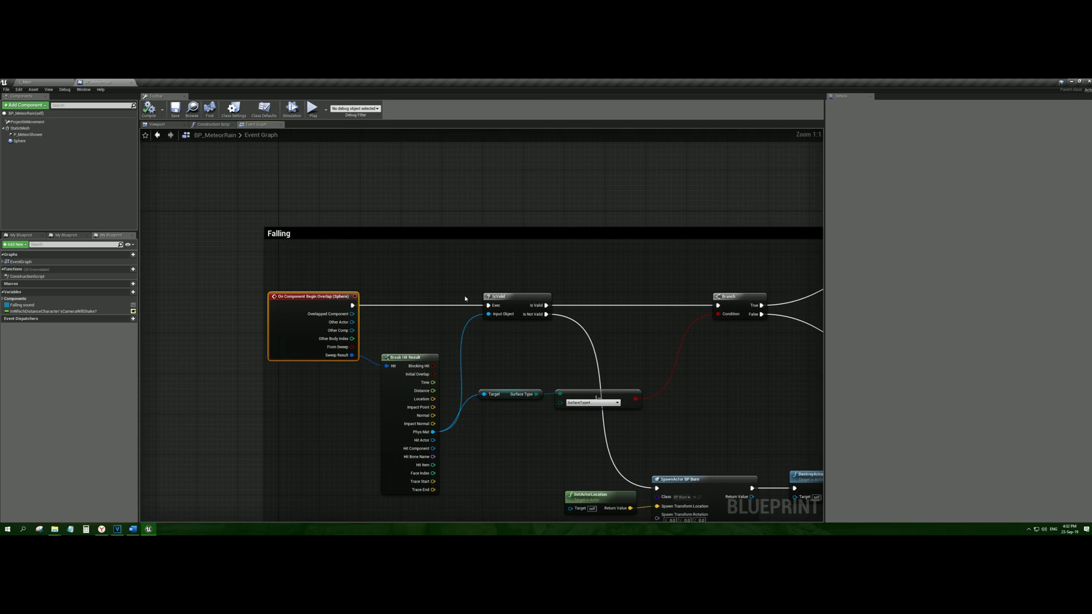
right_drag(585, 277, 512, 267)
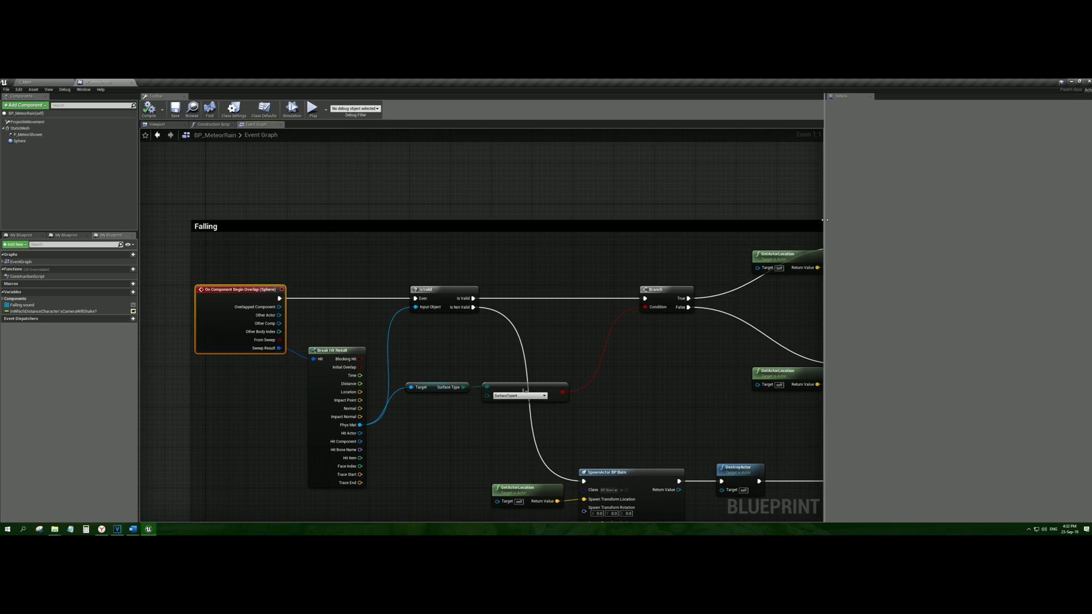
drag(826, 222, 980, 221)
right_drag(863, 266, 768, 270)
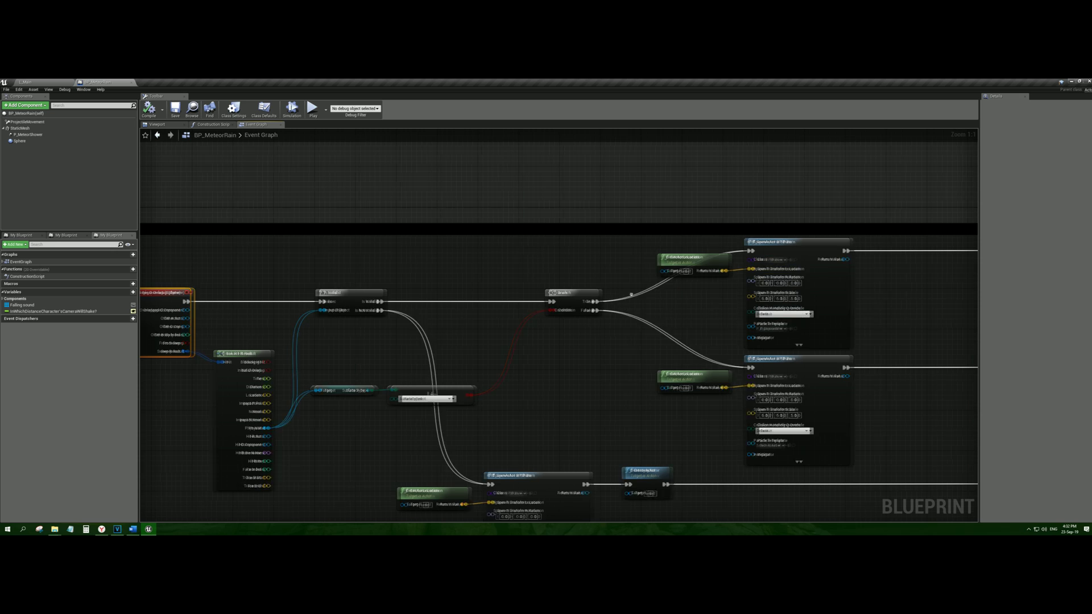
scroll(768, 270, down, 3)
right_drag(707, 287, 553, 275)
scroll(563, 277, down, 1)
right_drag(631, 266, 581, 266)
scroll(808, 308, up, 1)
right_drag(376, 394, 497, 373)
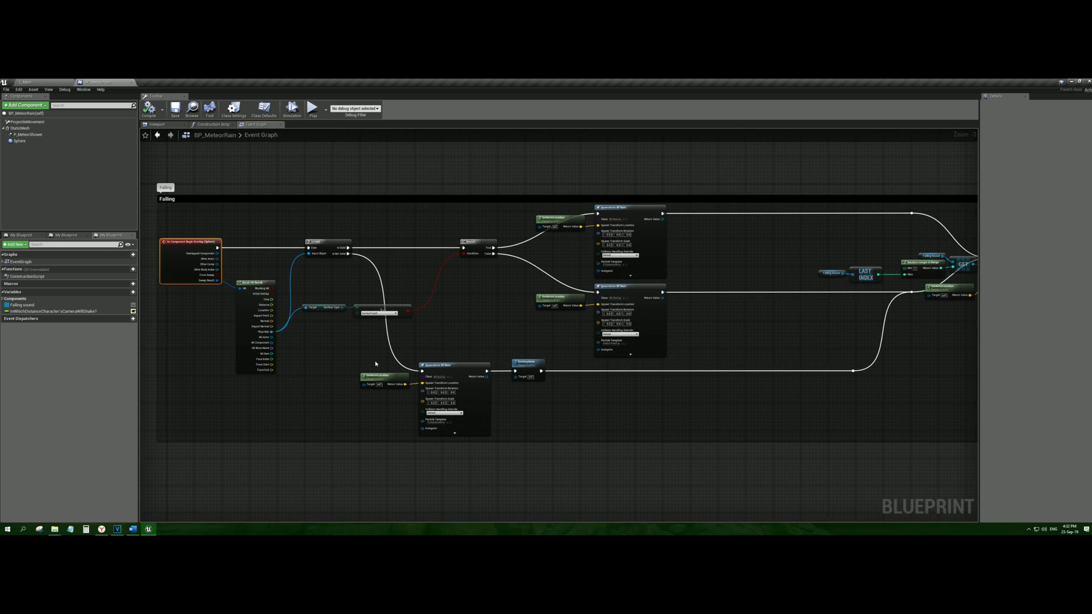
Follow BP_MeteorRain's Falling section from the actor spawning nodes through sound playback and the actor loop to Camera Shake and DestroyActor
scroll(375, 364, up, 1)
right_drag(776, 324, 339, 334)
right_drag(681, 301, 564, 343)
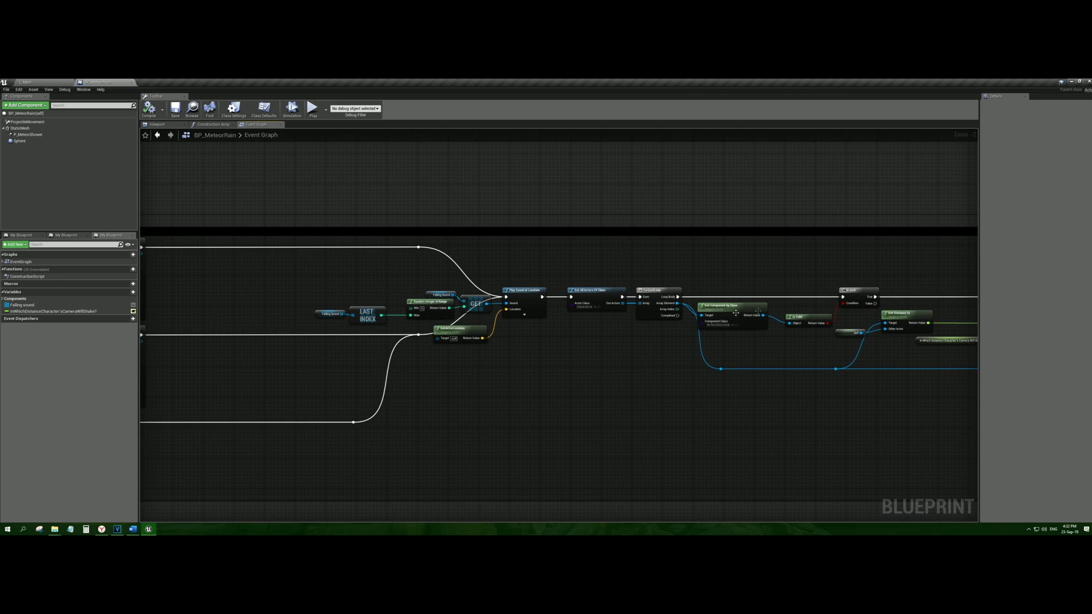
scroll(552, 315, up, 2)
right_drag(641, 341, 428, 339)
right_drag(736, 313, 541, 314)
right_drag(813, 304, 642, 310)
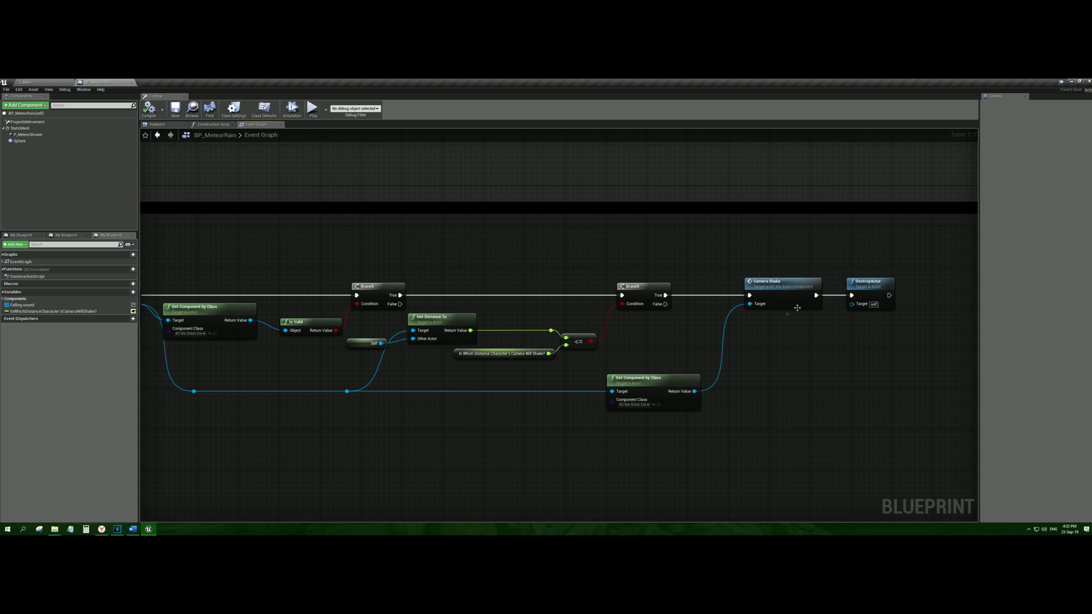
scroll(492, 315, down, 4)
right_drag(288, 303, 488, 309)
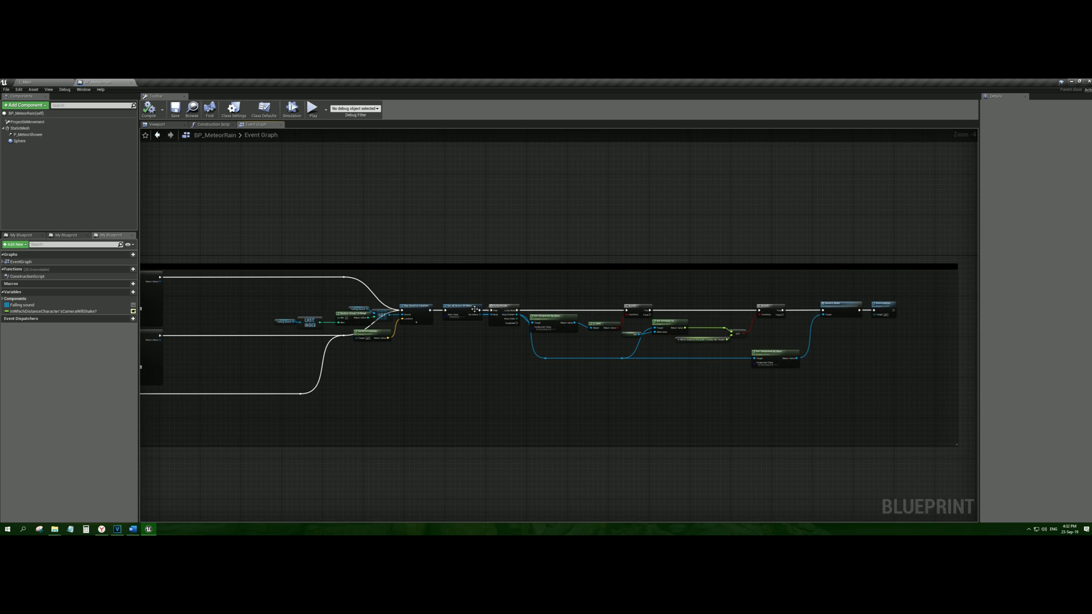
Examine the Falling section's Get Distance To comparison with the camera shake distance and the Branch leading to Camera Shake
scroll(461, 320, up, 4)
right_drag(682, 316, 428, 316)
ctrl+scroll(427, 317, up, 2)
right_drag(837, 296, 497, 310)
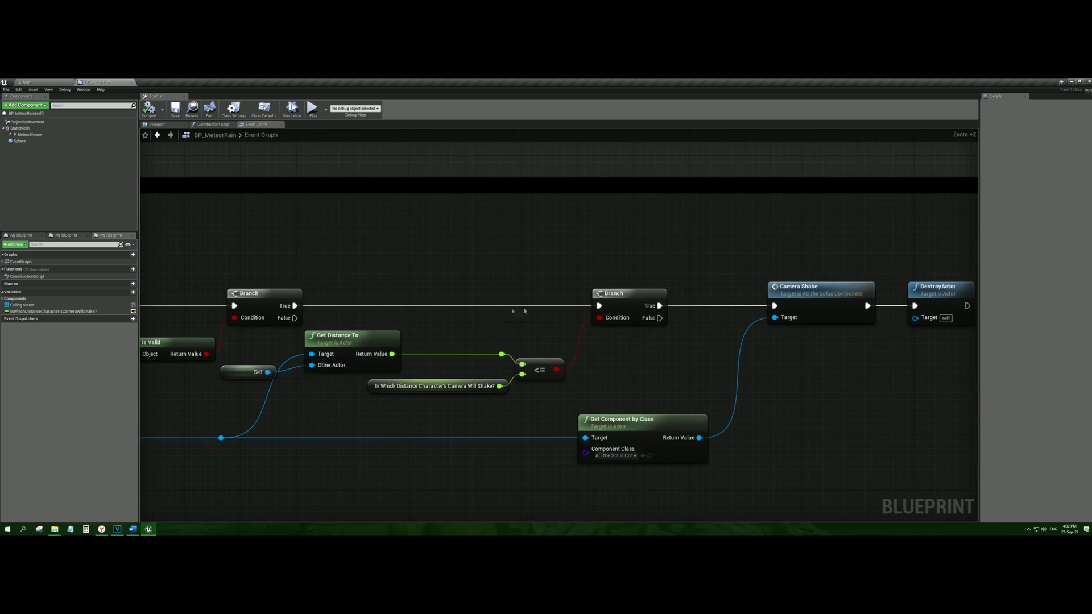
right_drag(721, 291, 592, 322)
drag(531, 336, 590, 264)
right_drag(473, 299, 675, 310)
Set the surface type compared before the Falling section's Branch to Default
scroll(658, 285, down, 6)
ctrl+scroll(676, 310, up, 6)
right_drag(513, 297, 751, 280)
scroll(750, 280, down, 2)
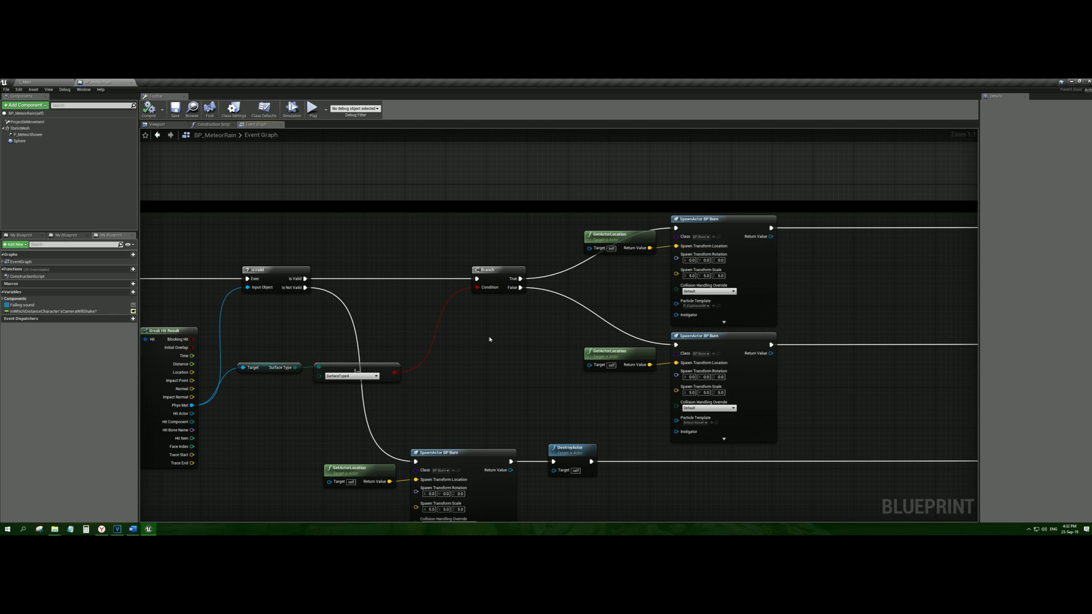
right_drag(390, 361, 410, 359)
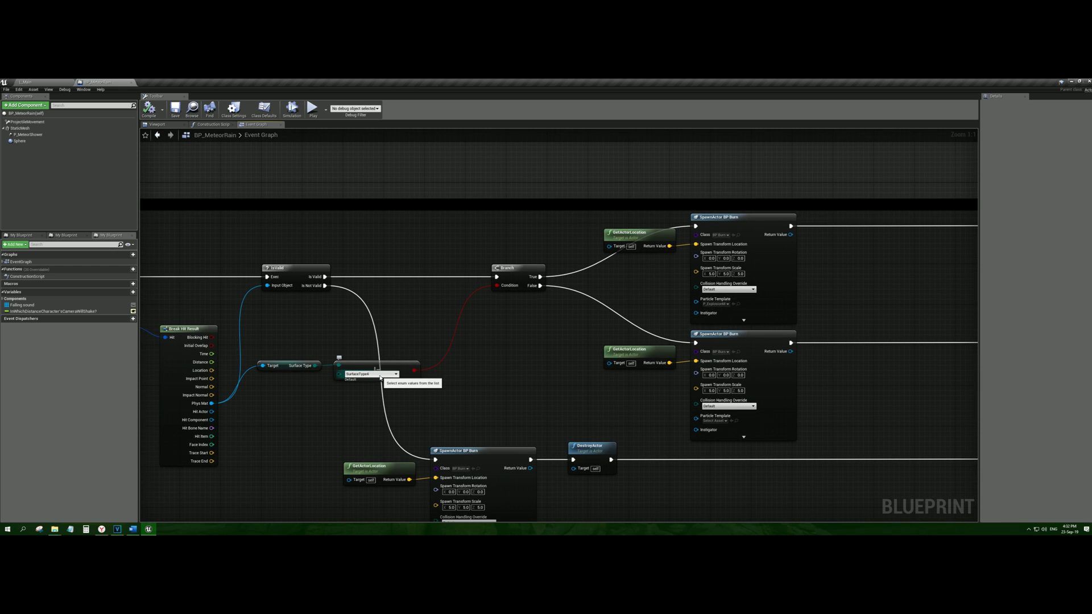
click(369, 380)
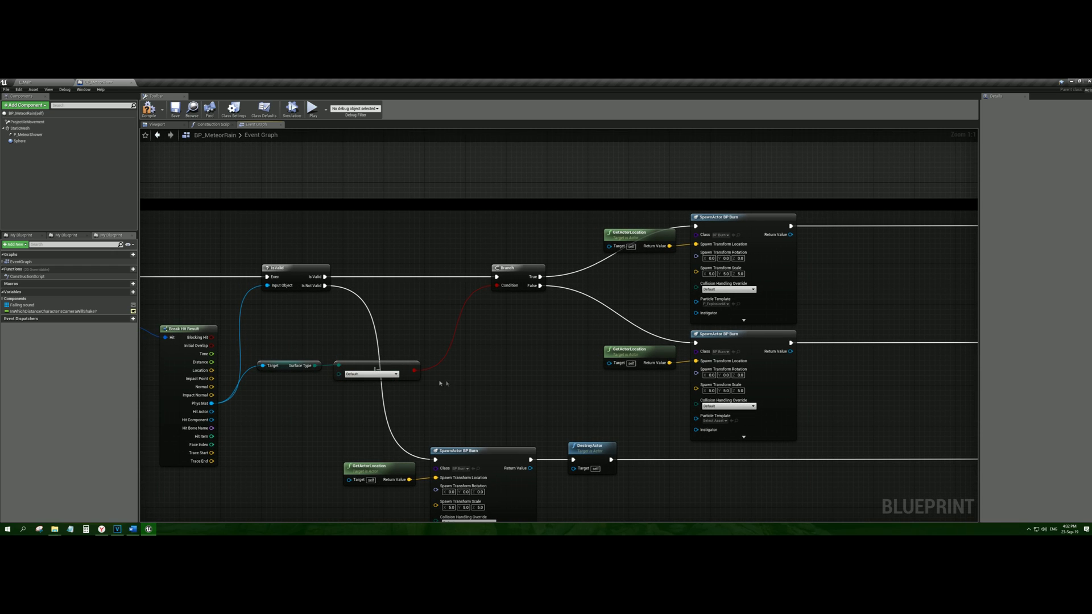
In the main level, select the landscape and filter its details by "gener" to locate Generate Overlap Events
right_drag(534, 375, 454, 373)
scroll(454, 372, down, 3)
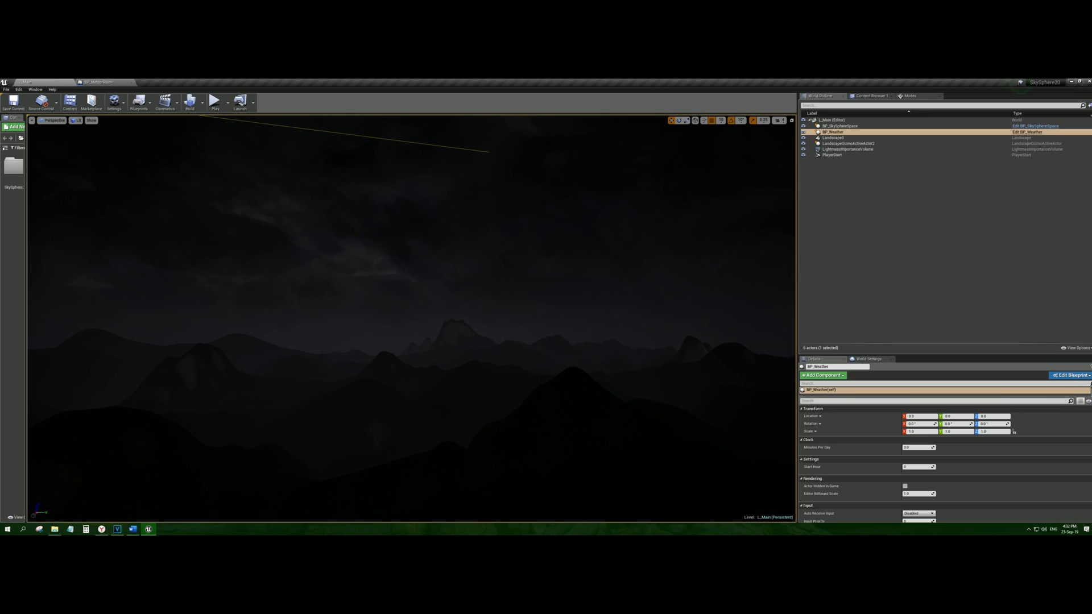
click(841, 375)
text(gener)
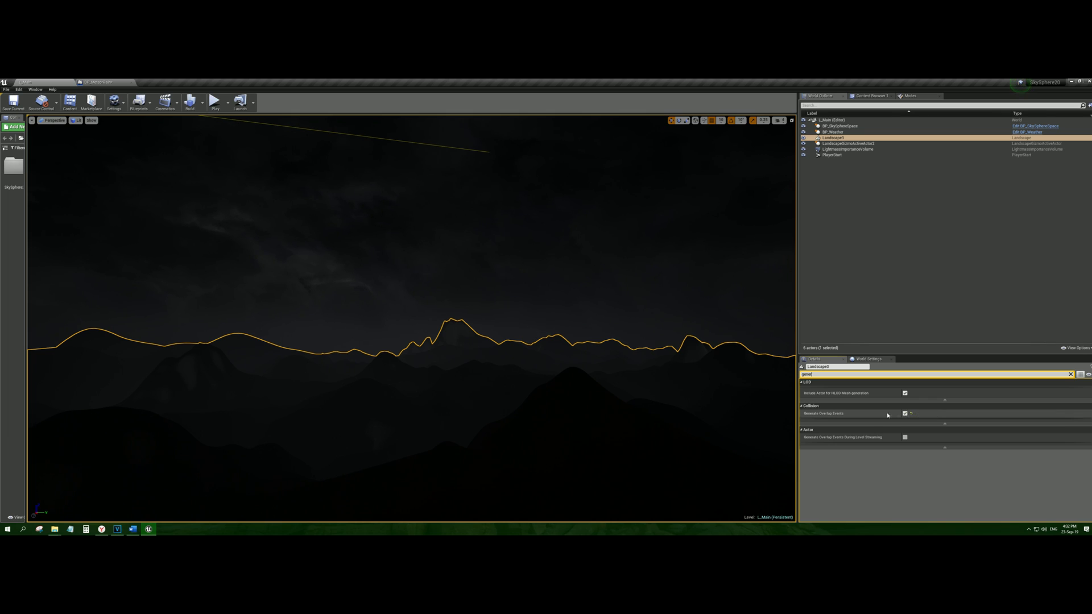
Return to BP_MeteorRain and review the Sphere's On Component Begin Overlap event and the IsValid node it runs
click(113, 83)
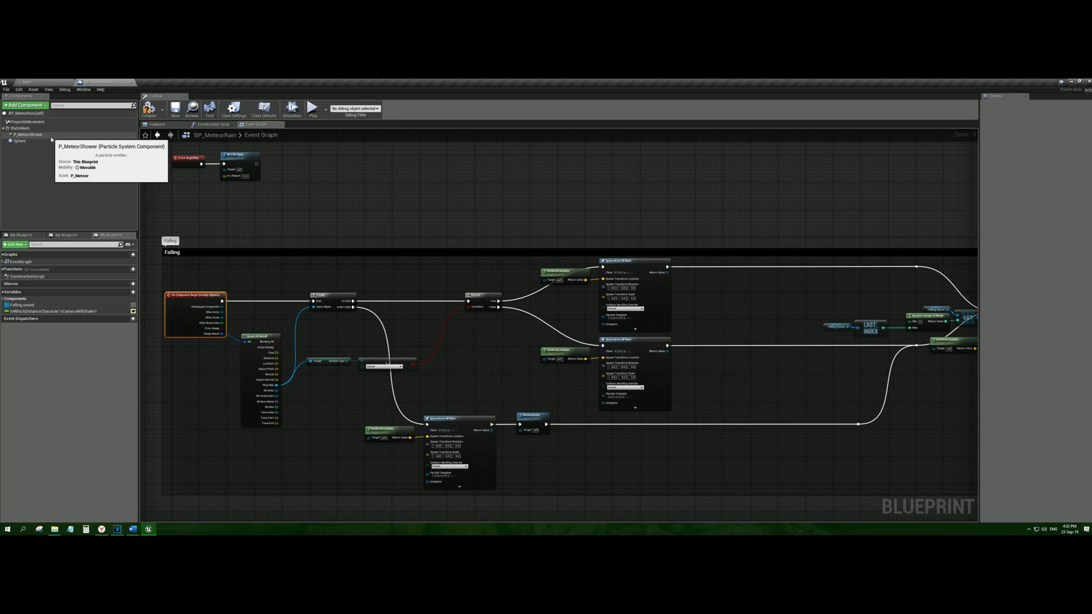
right_drag(173, 304, 223, 328)
scroll(223, 328, up, 5)
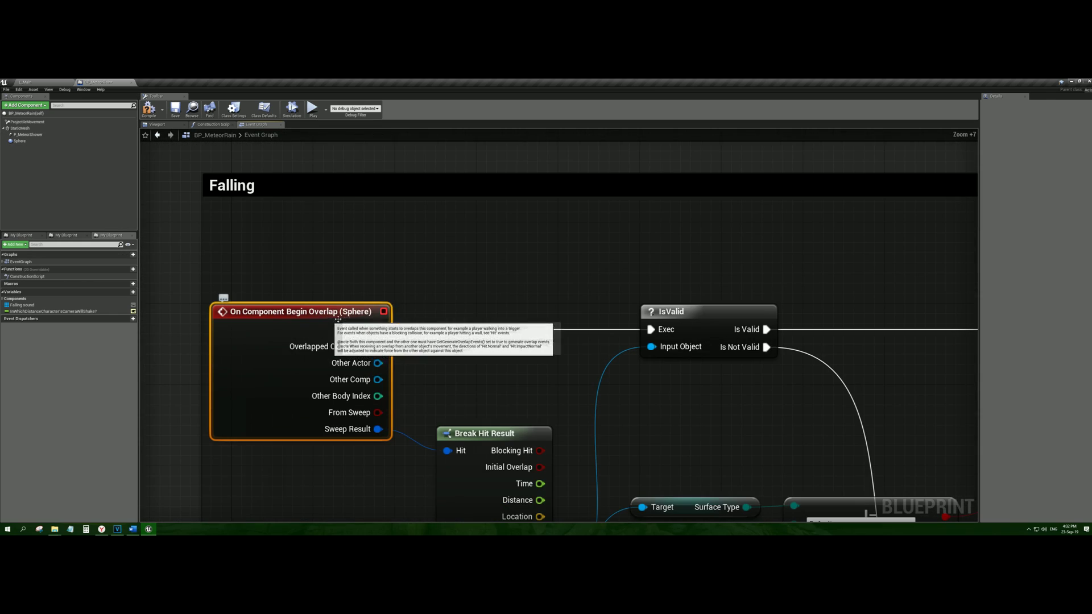
scroll(361, 321, down, 6)
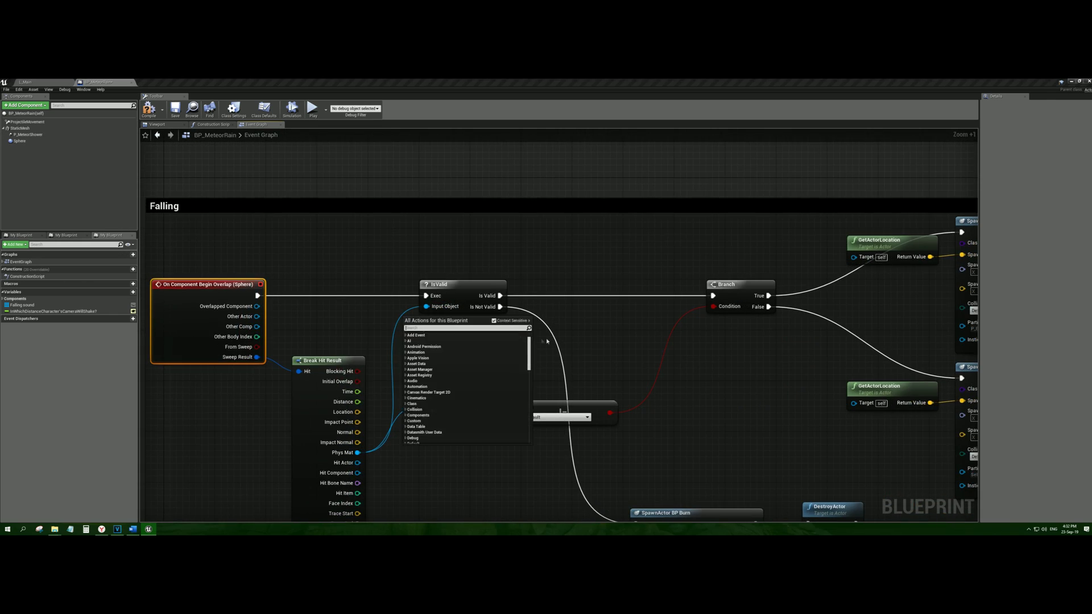
click(573, 359)
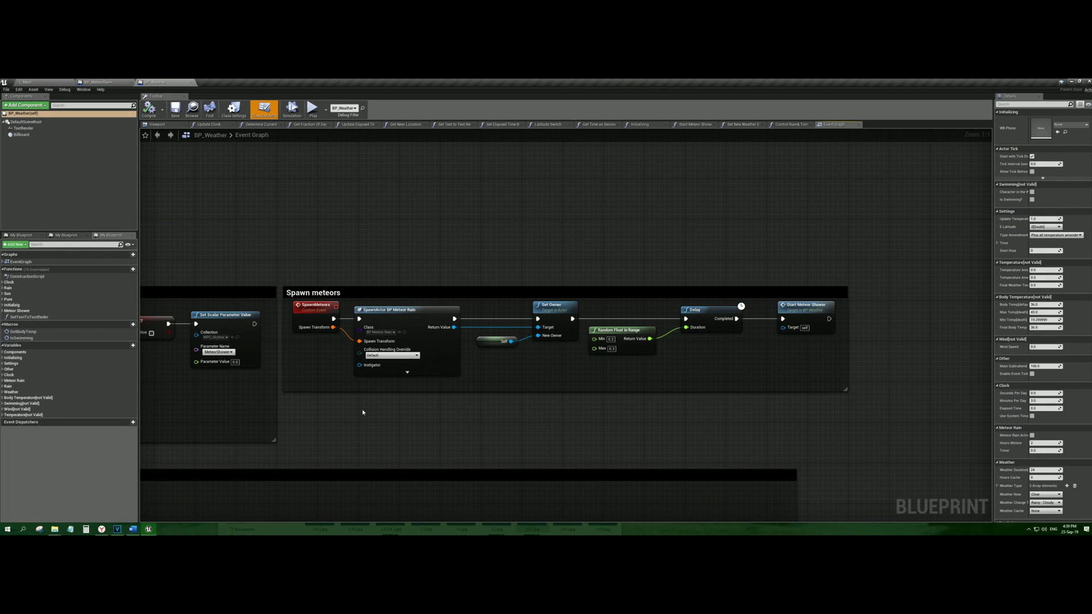
Examine BP_Weather's Spawn meteors section from the SpawnMeteors event through Set Owner, Random Float in Range and Delay to Start Meteor Shower
right_drag(395, 421, 326, 422)
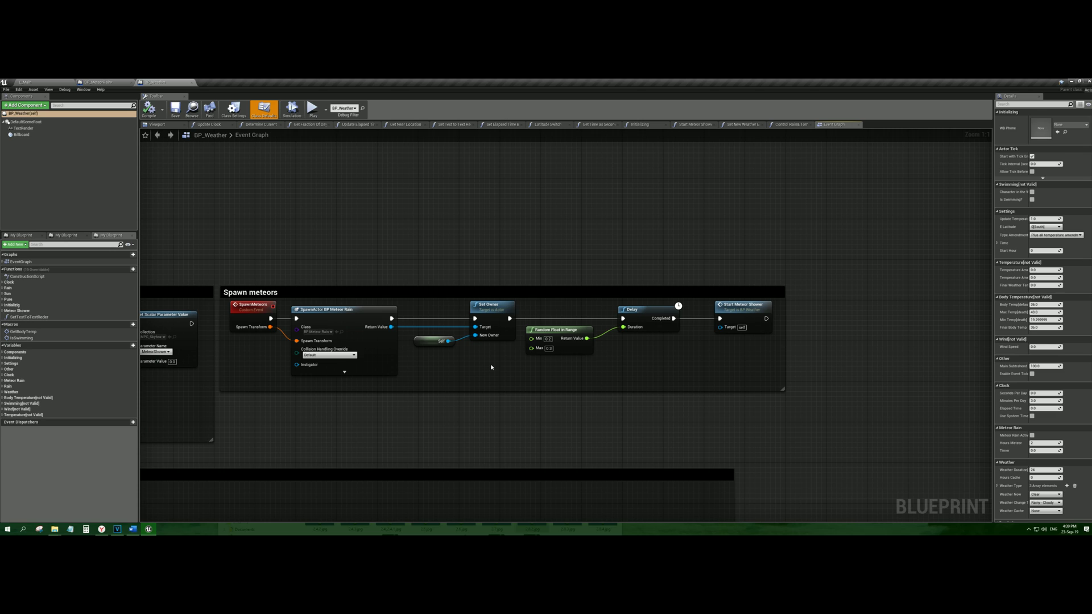
right_drag(501, 367, 477, 373)
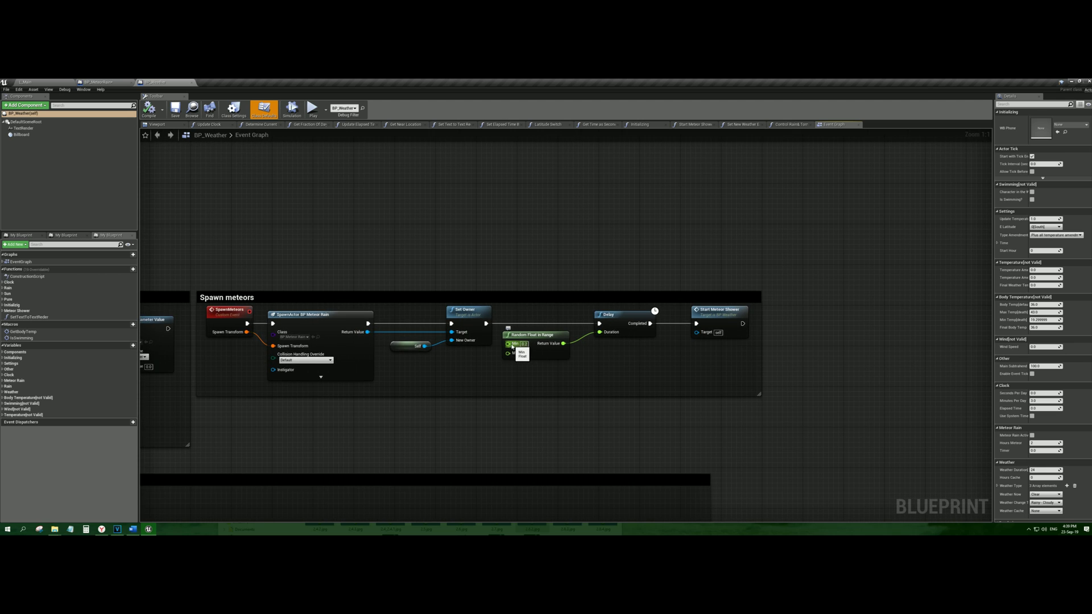
right_drag(544, 369, 520, 374)
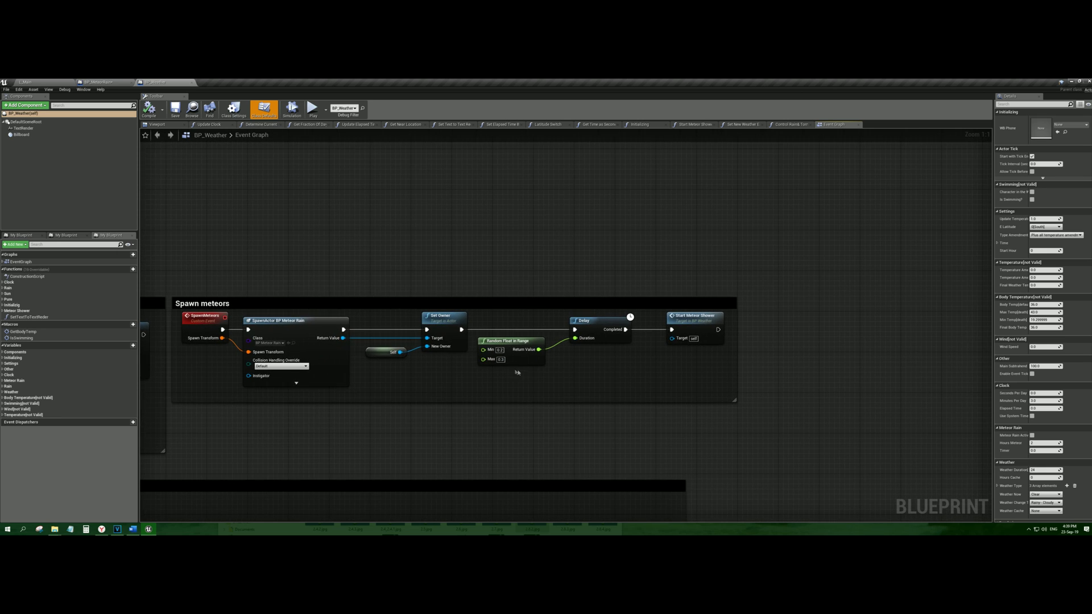
ctrl+scroll(497, 372, up, 7)
right_drag(719, 367, 518, 388)
scroll(585, 388, down, 2)
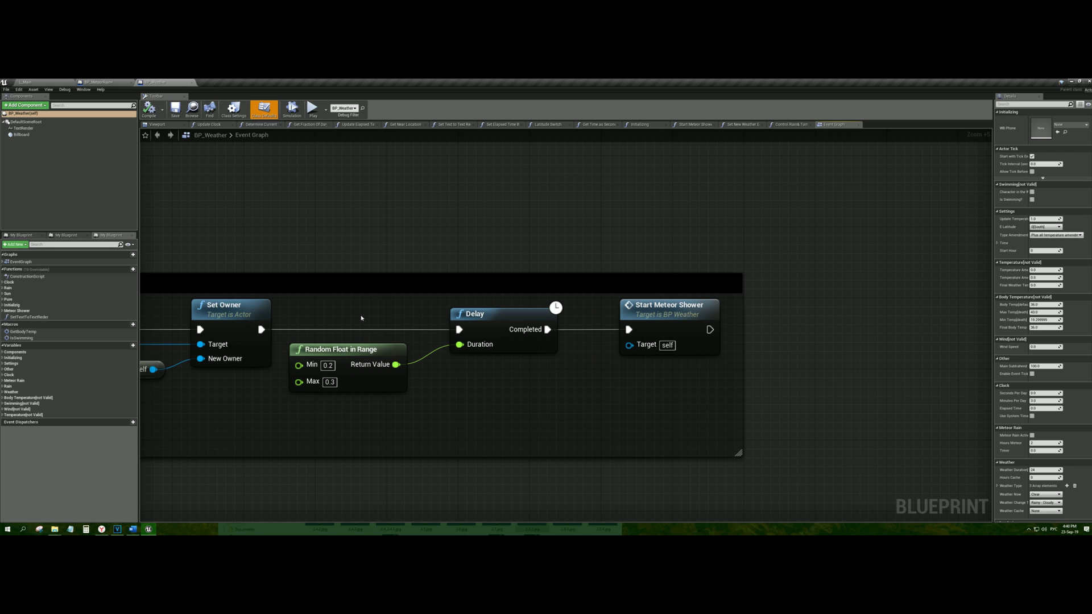
scroll(486, 352, down, 2)
right_drag(410, 337, 498, 337)
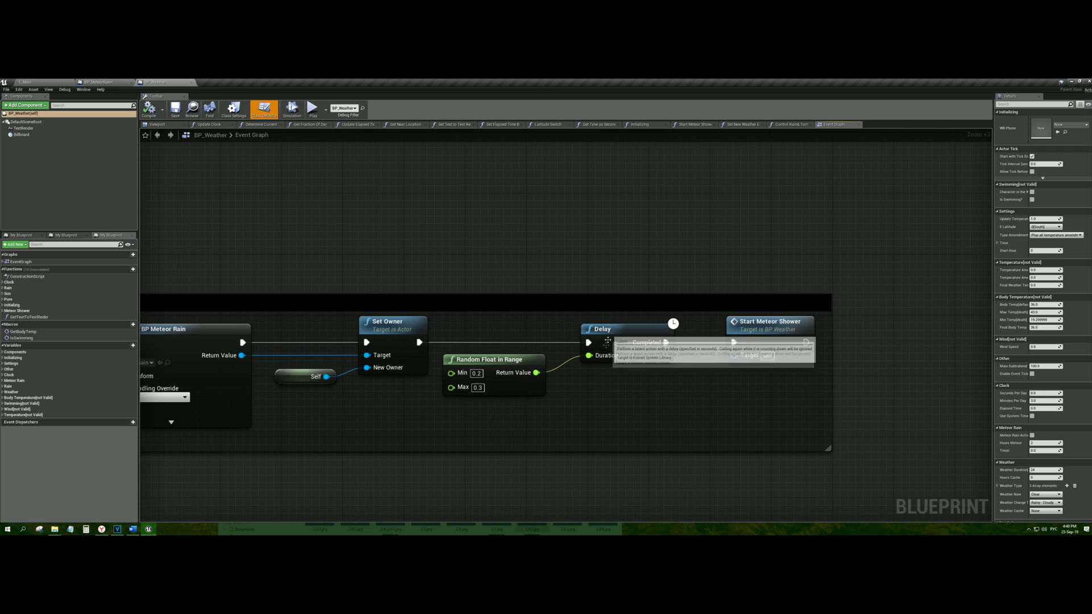
scroll(501, 330, down, 2)
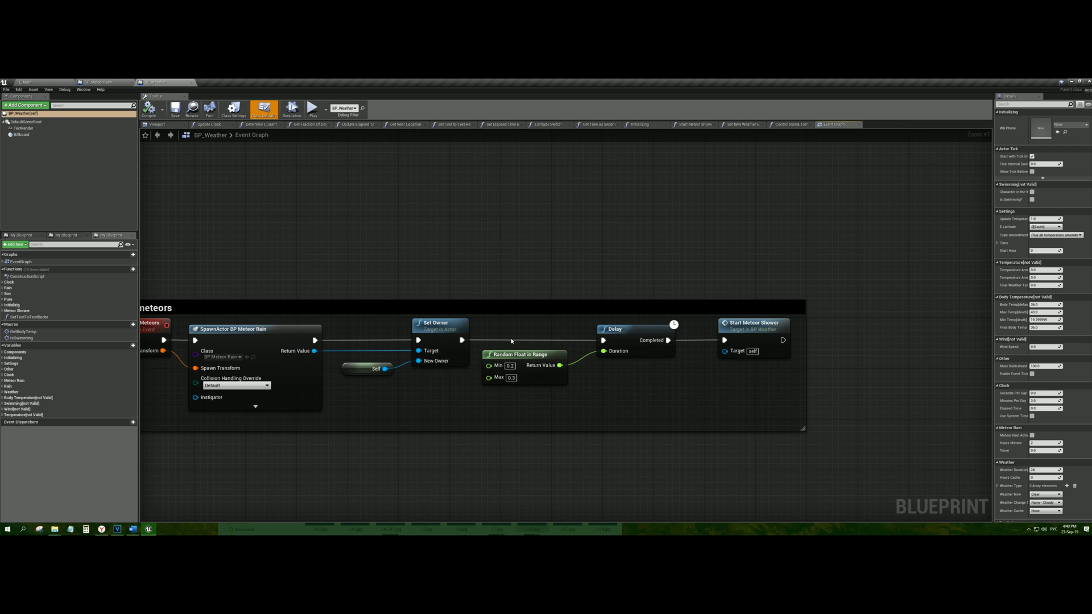
right_drag(511, 341, 555, 346)
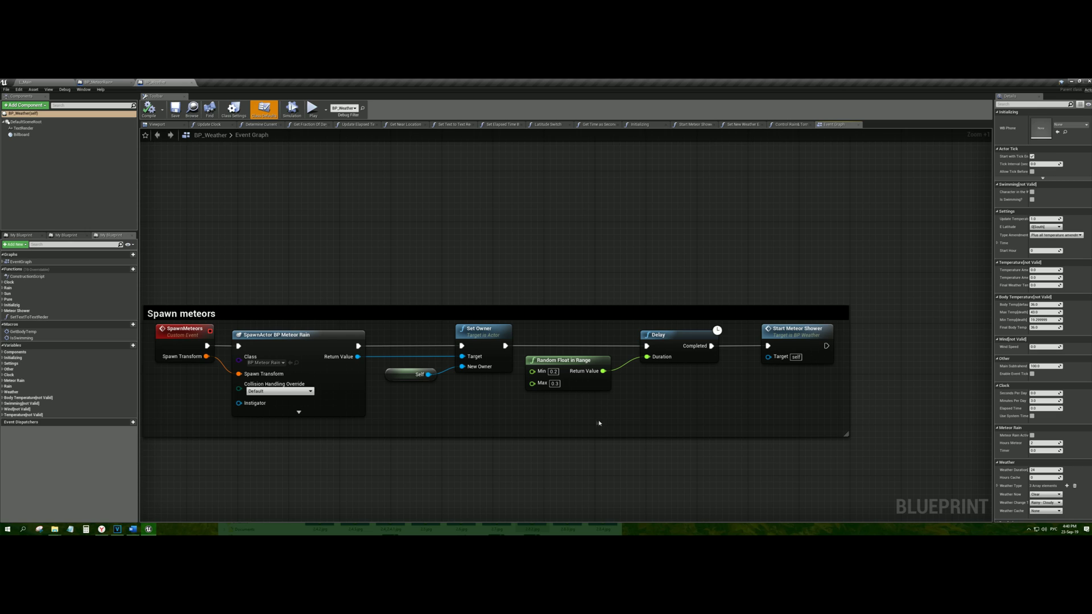
Move the Self node slightly toward Set Owner in the Spawn meteors section, leaving nothing selected
drag(398, 373, 411, 367)
click(513, 412)
right_drag(580, 418, 620, 429)
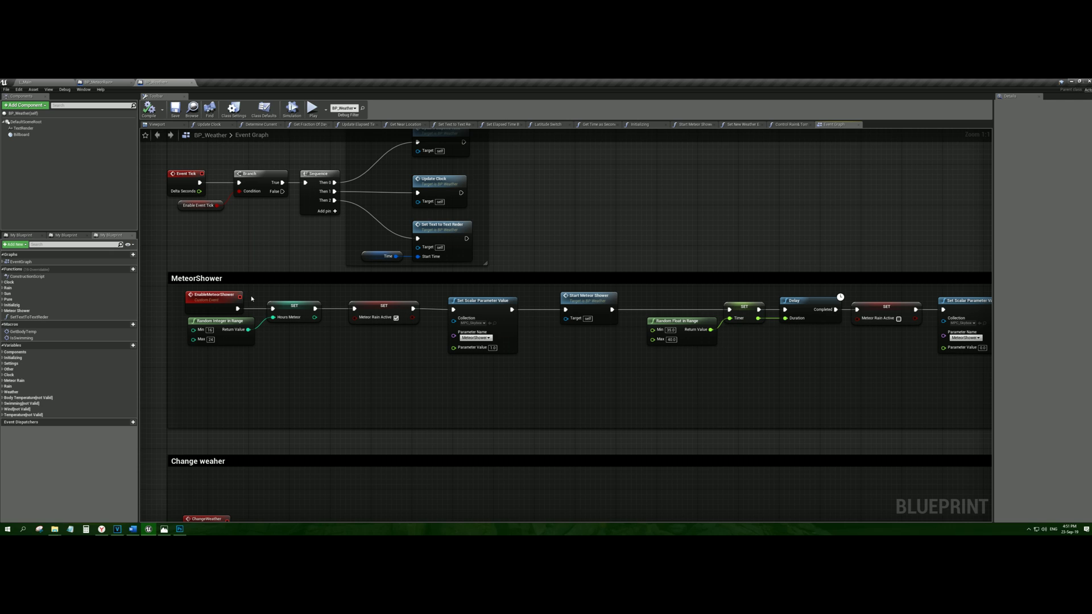
Disconnect the EnableMeteorShower event's execution output from the Hours Meteor SET node in the MeteorShower section
alt+click(238, 309)
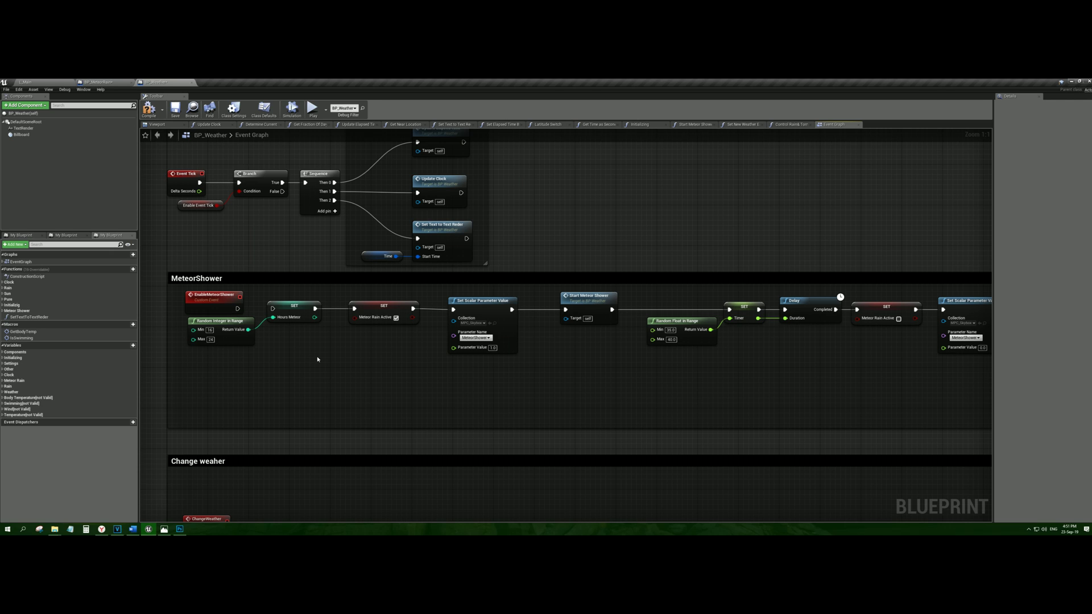